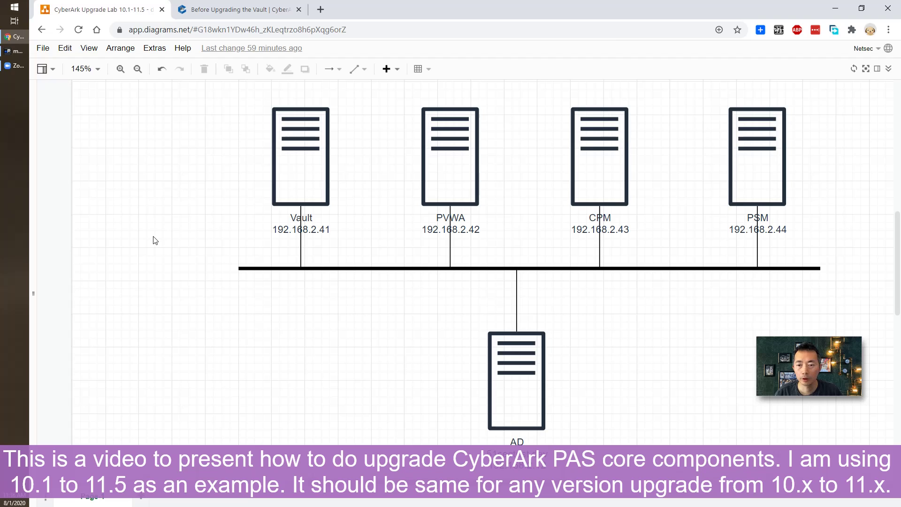
Bring up the CyberArk PAS 11.5 'Before Upgrading the Vault' documentation tab.
left_click(246, 12)
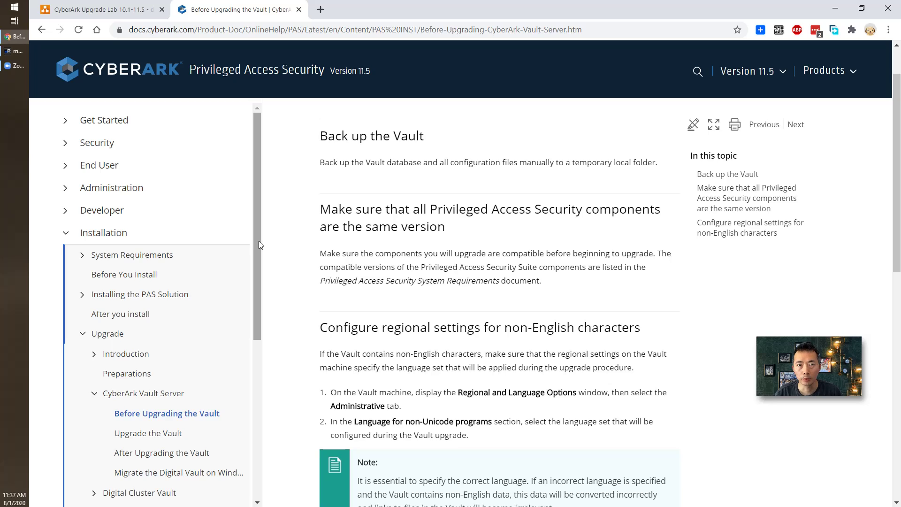
Go back from the pre-upgrade docs to the 'CyberArk Upgrade Lab' network diagram.
left_click(132, 7)
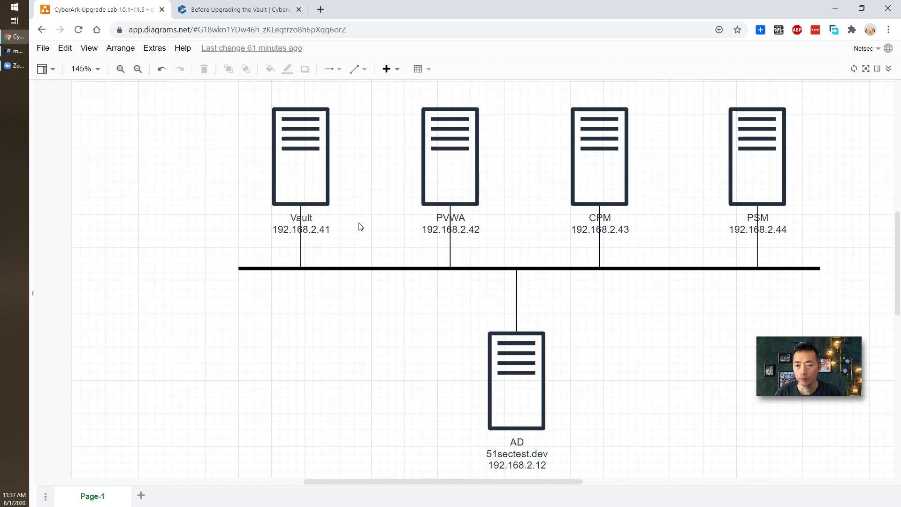
Select the Vault, PVWA, CPM, PSM and AD shapes in turn, then return to the Vault docs.
left_click(312, 196)
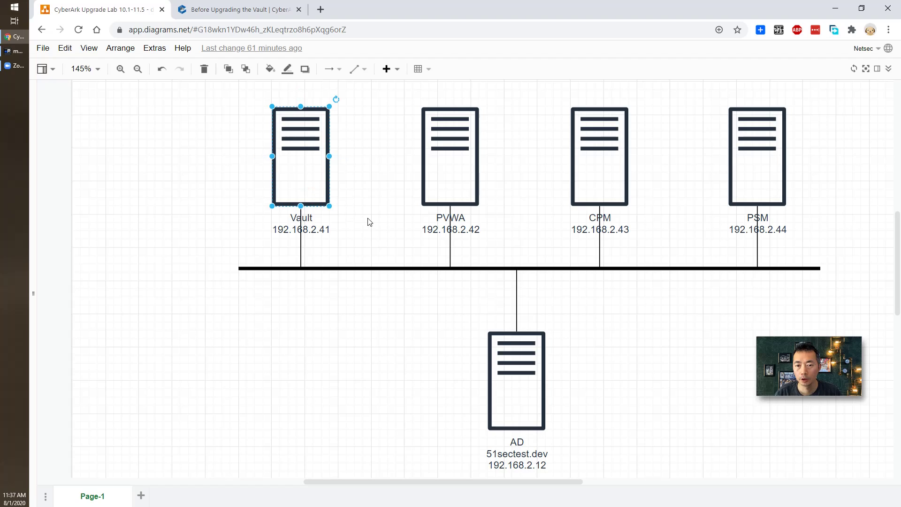
left_click(458, 182)
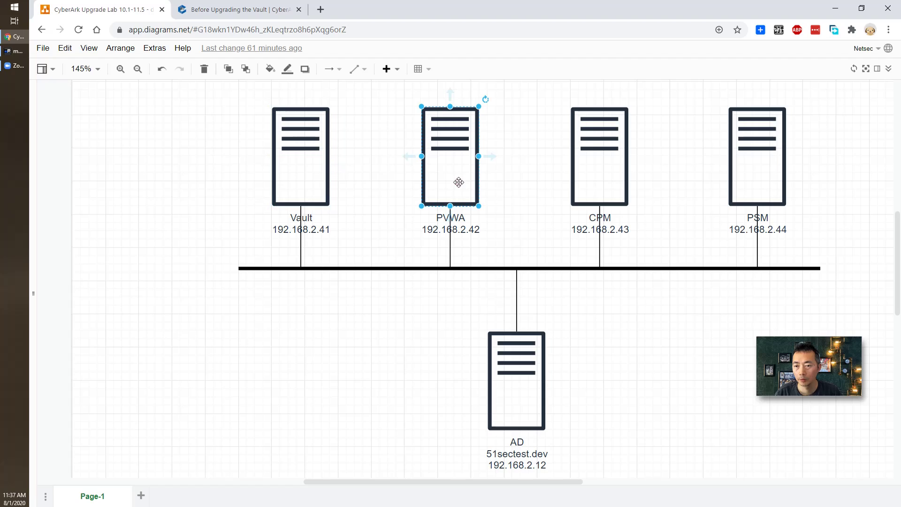
left_click(617, 190)
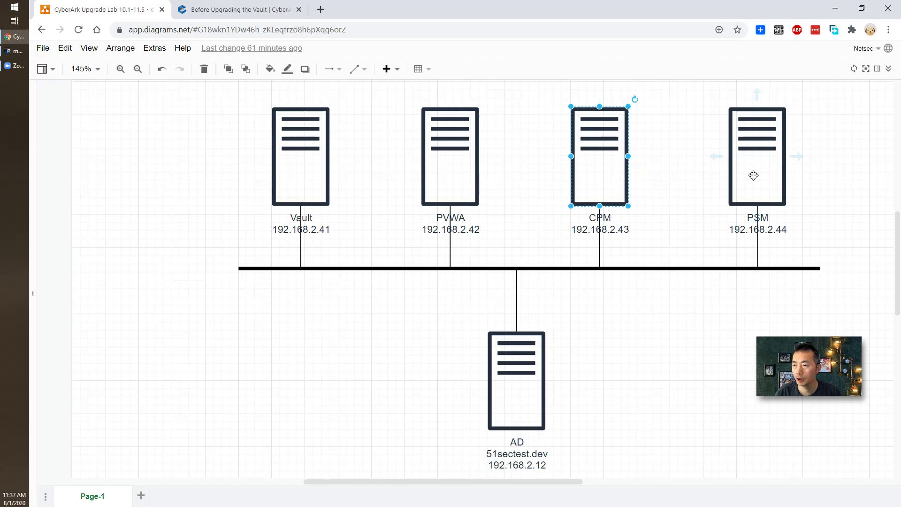
left_click(752, 176)
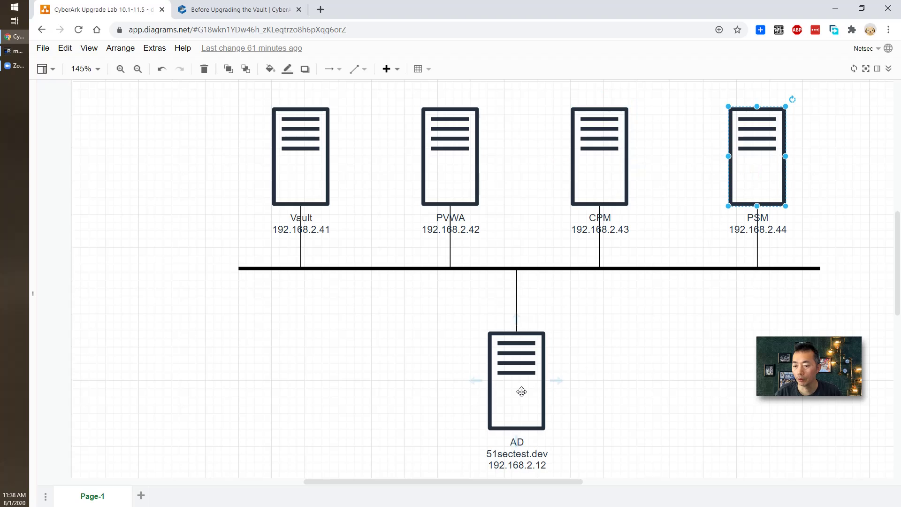
left_click(521, 391)
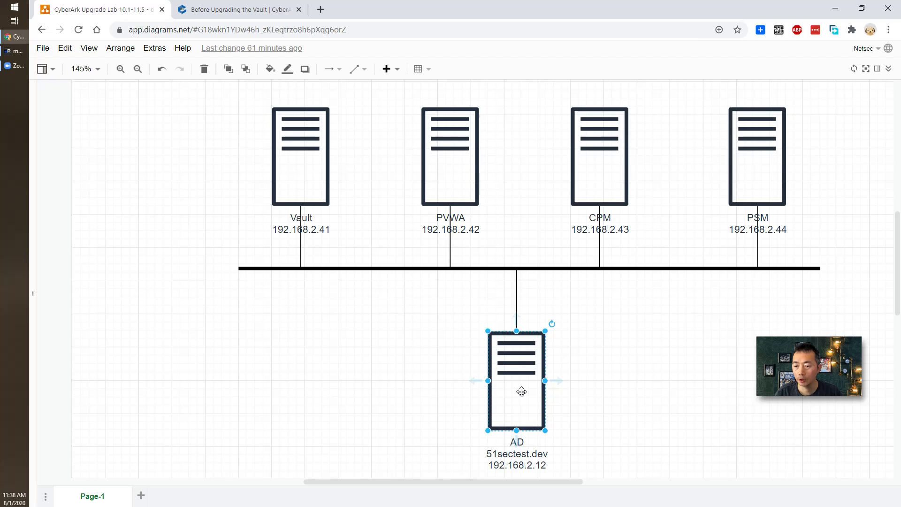
left_click(237, 9)
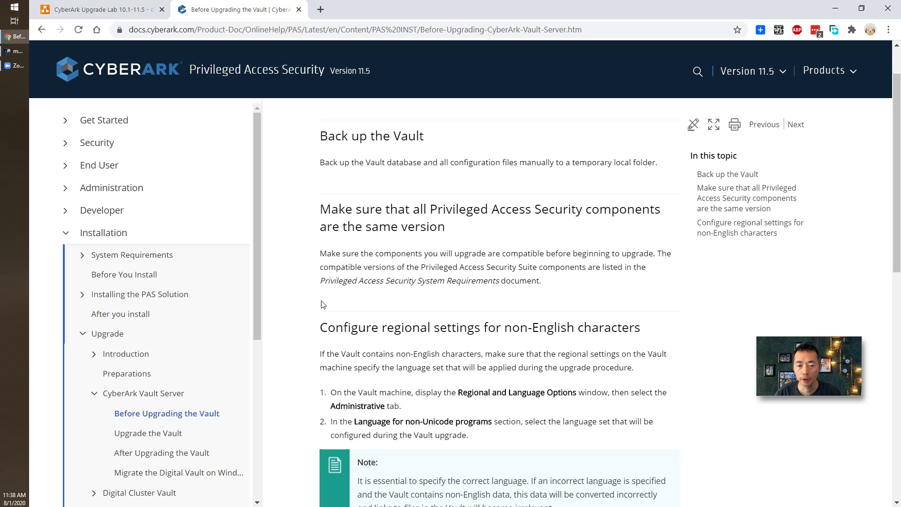
Review the Regional and Language Options requirement, then read through the Upgrade the Vault page.
scroll(370, 139, "down", 5)
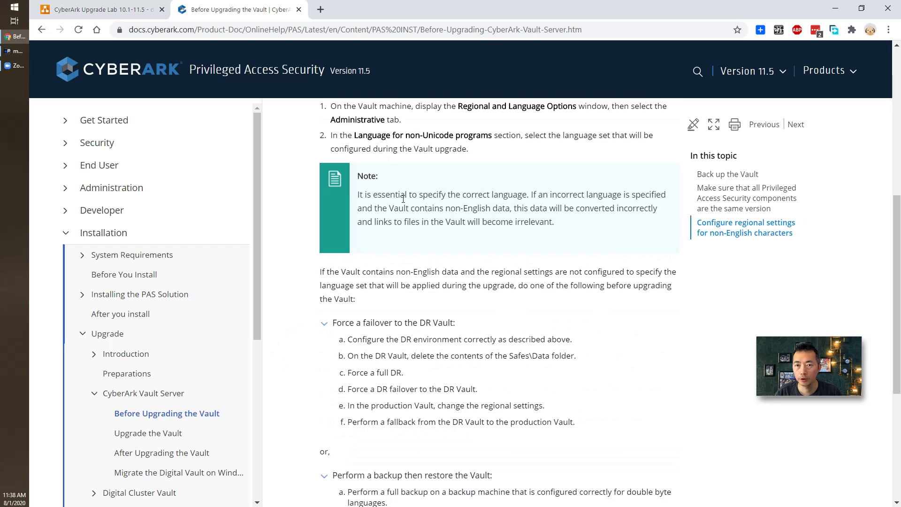
scroll(403, 199, "up", 2)
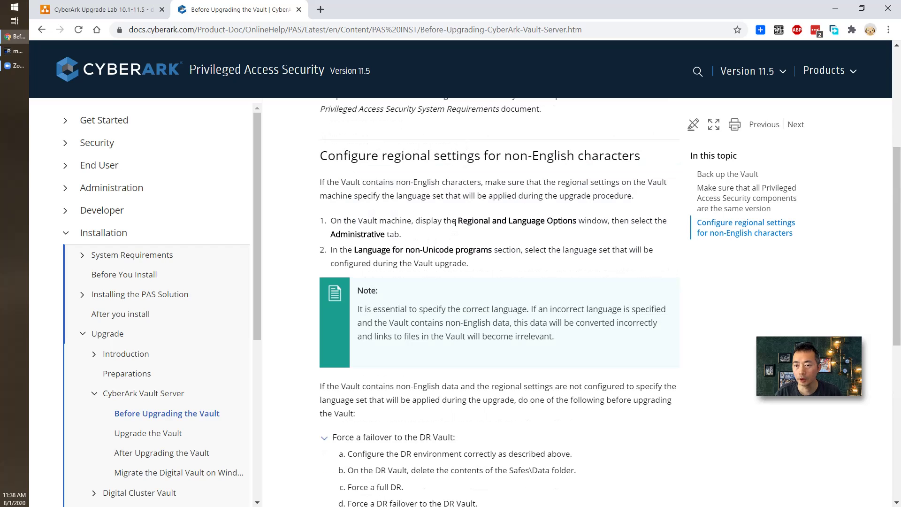
left_click_drag(454, 223, 573, 222)
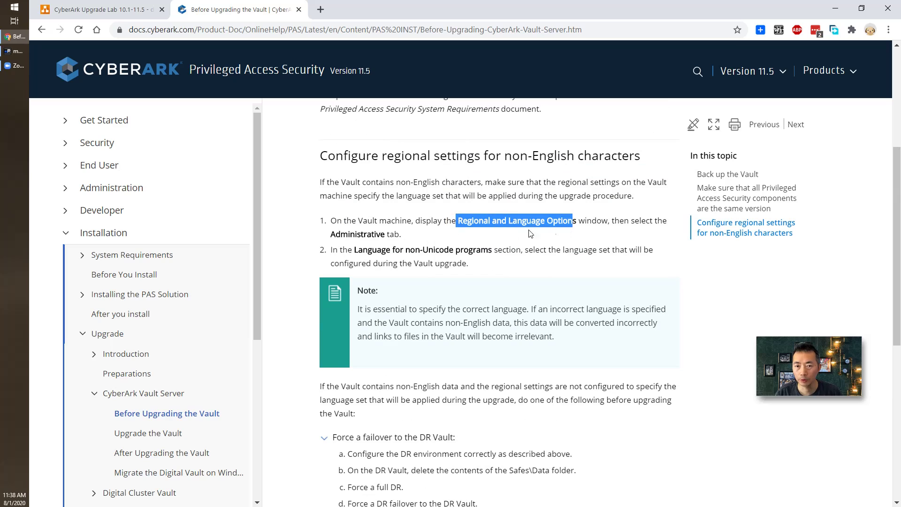
left_click(155, 432)
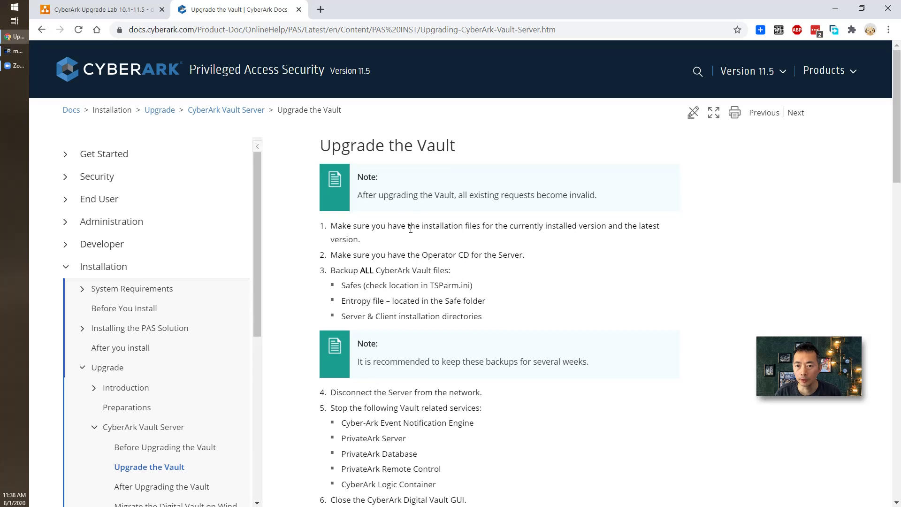
scroll(436, 300, "down", 15)
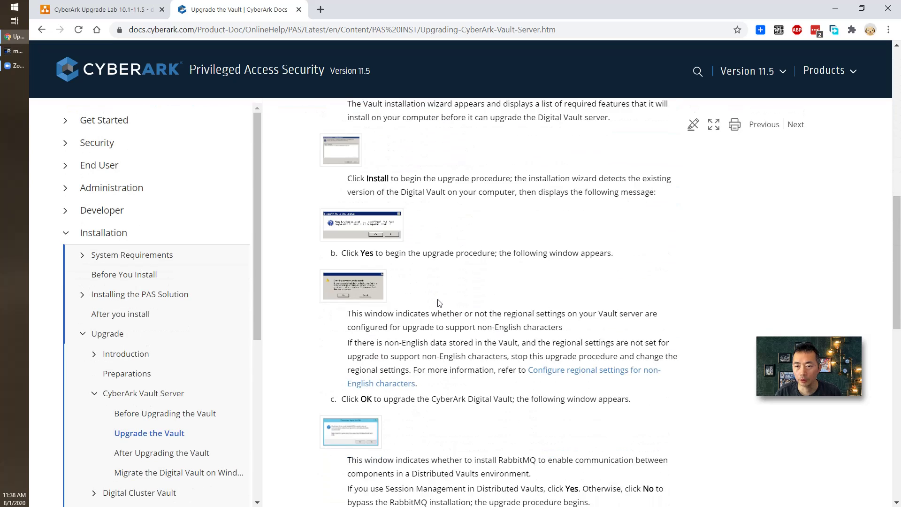
scroll(439, 302, "down", 8)
scroll(196, 452, "up", 5)
Open 'After Upgrading the Vault' and read down to the Test the Vault Upgrade section.
left_click(196, 452)
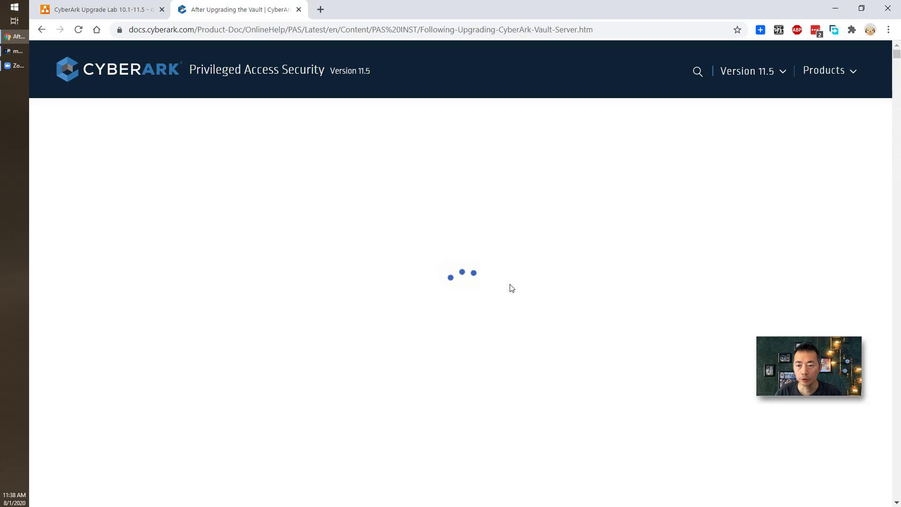
scroll(511, 288, "down", 10)
scroll(288, 336, "up", 4)
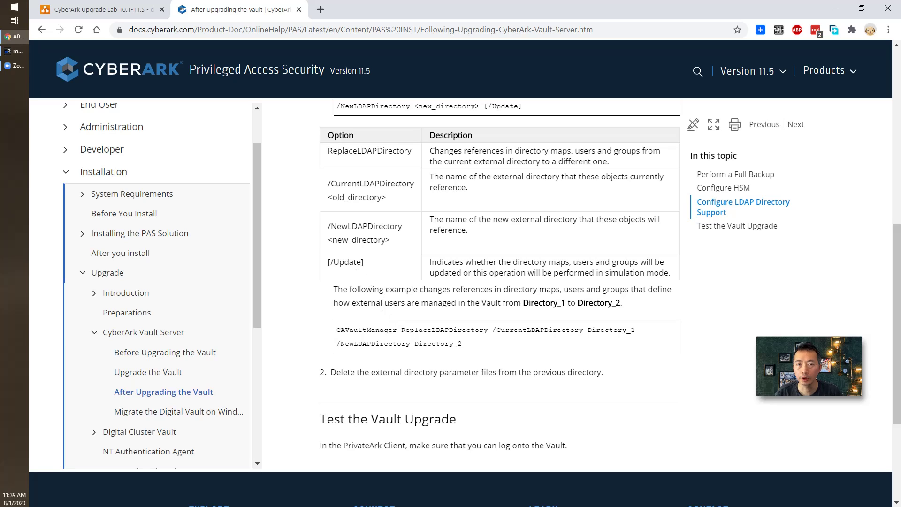
Check the Vault, PVWA, CPM, PSM and domain controller sessions one after another.
left_click(16, 51)
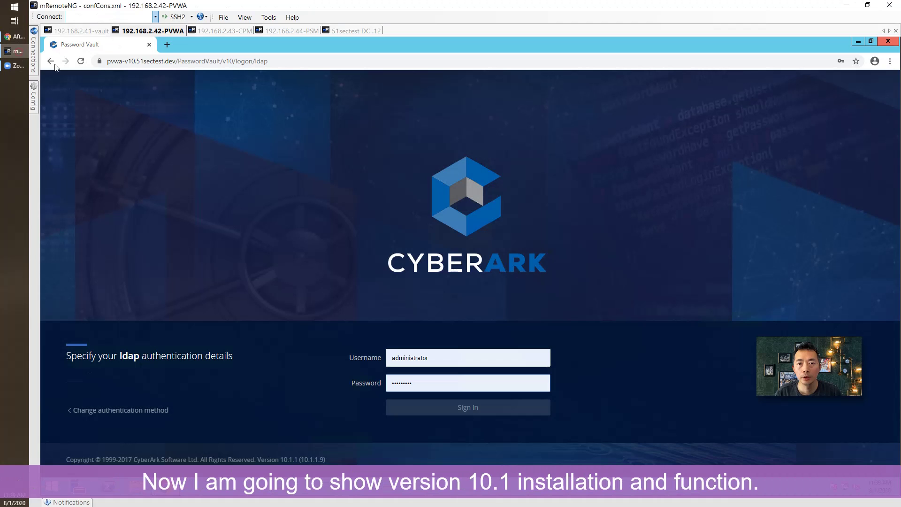
left_click(85, 32)
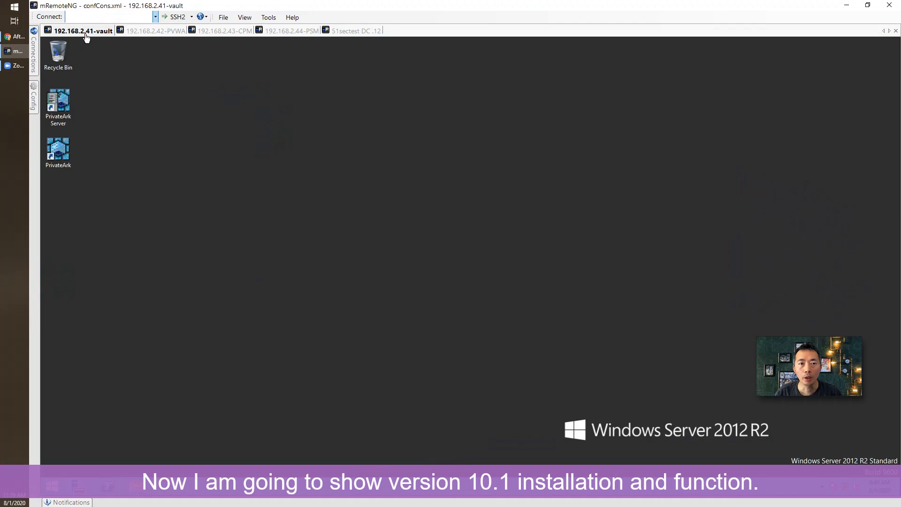
left_click(153, 32)
left_click(234, 34)
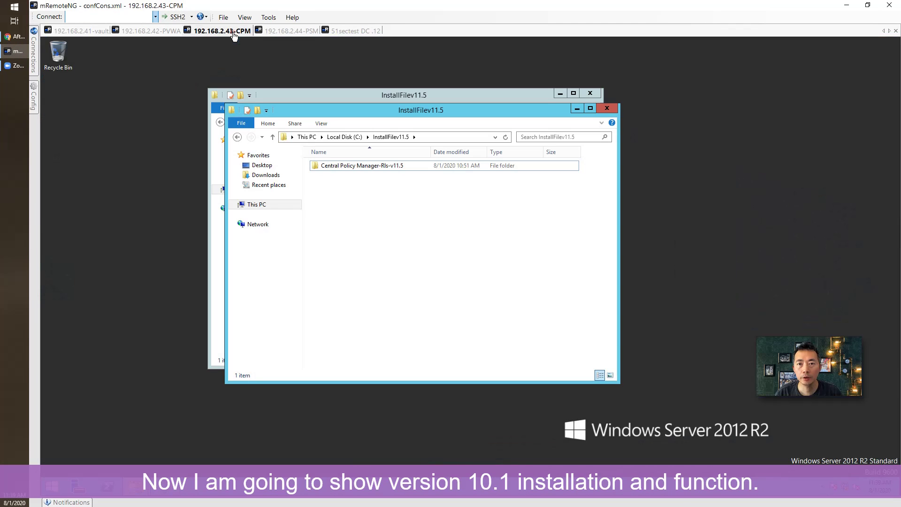
left_click(290, 32)
left_click(360, 31)
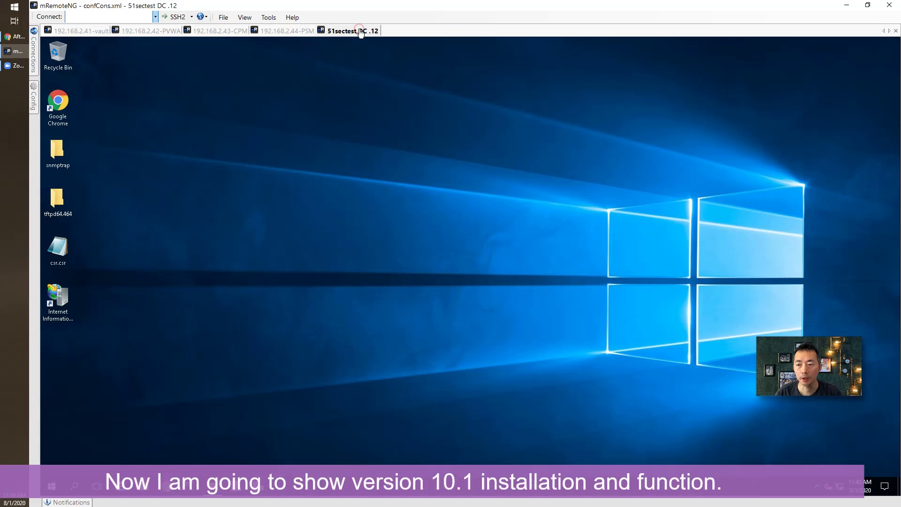
Sign in to the PVWA 10.1 portal with a lab LDAP username.
left_click(137, 34)
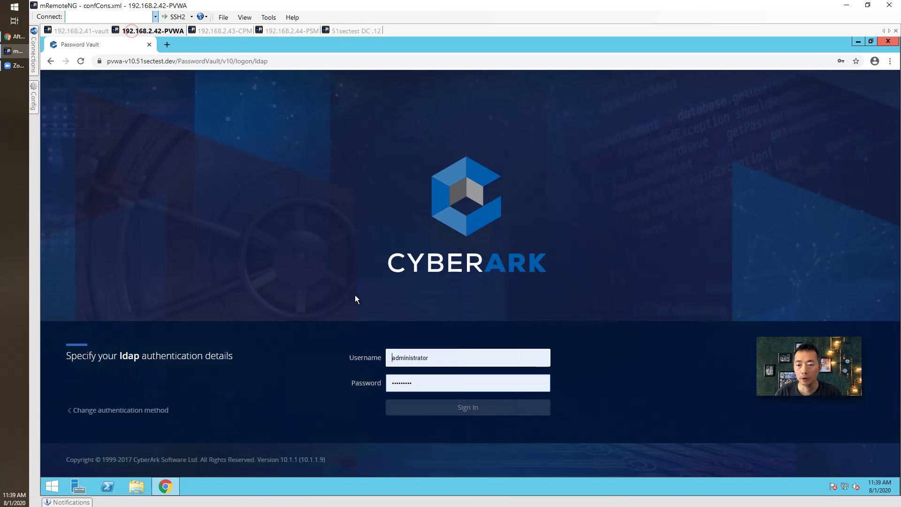
left_click(435, 357)
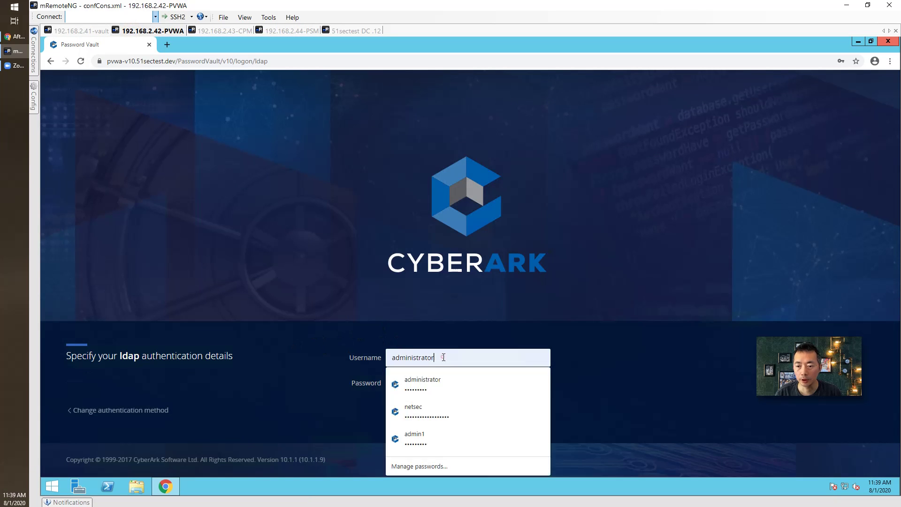
double_click(444, 357)
type("v10-")
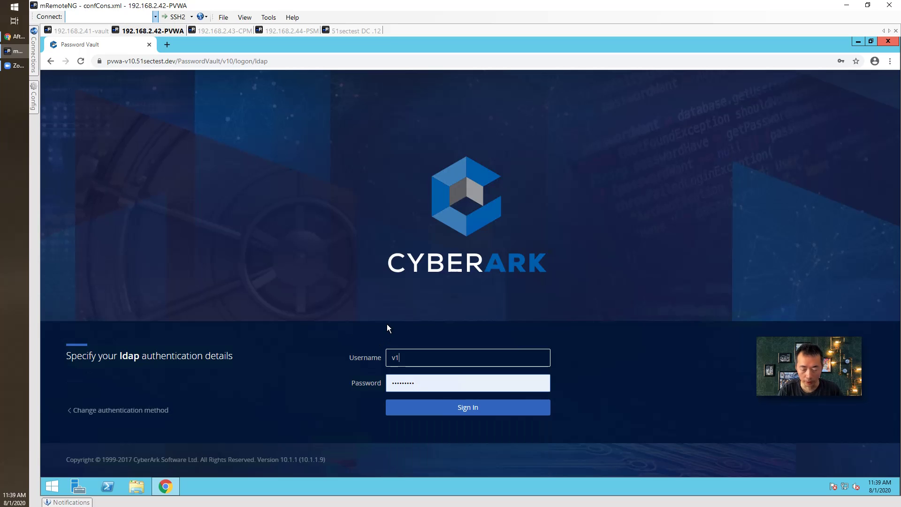
type("1")
key("Tab")
left_click(438, 407)
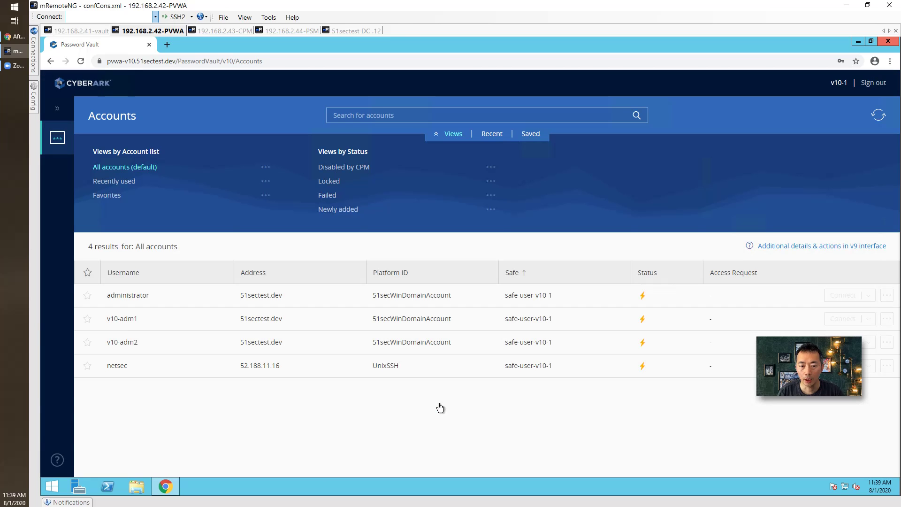
Start a PSM connection for the second domain account to remote machine 192.168.2.12.
left_click(843, 318)
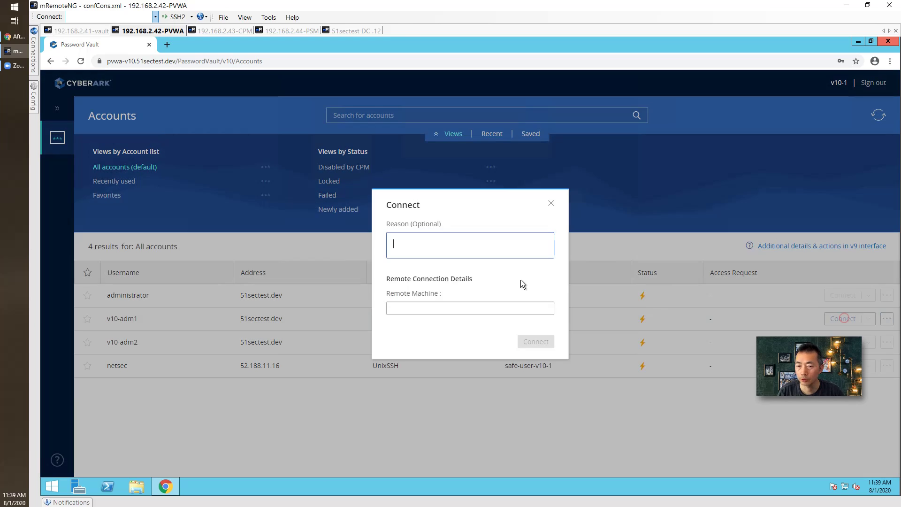
left_click(434, 310)
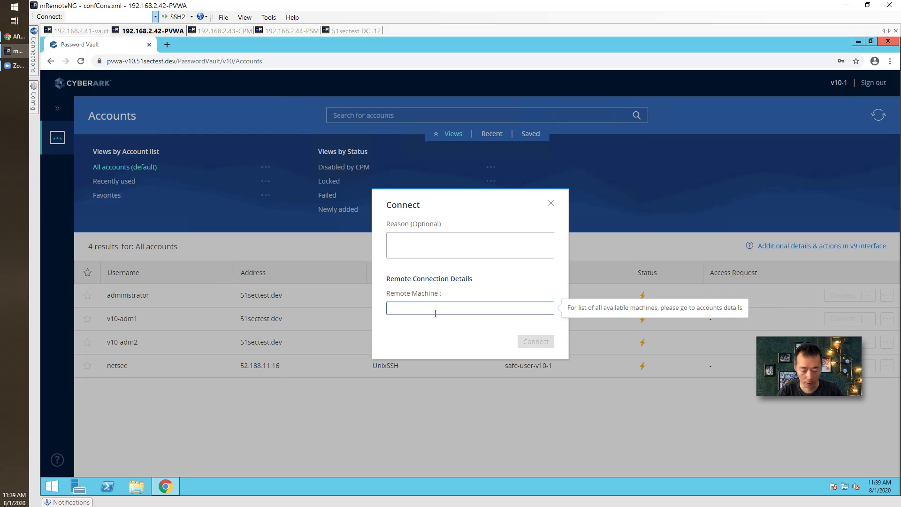
type("192.168.2.1")
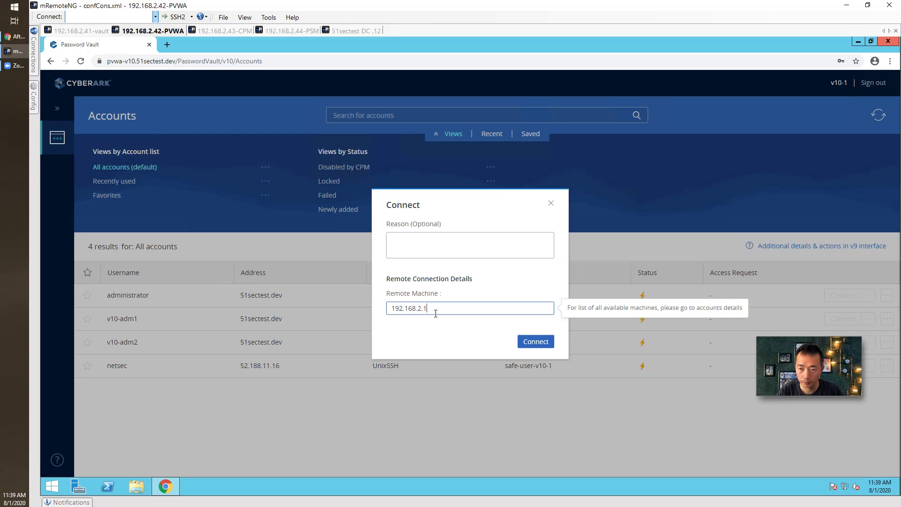
type("2")
left_click(533, 342)
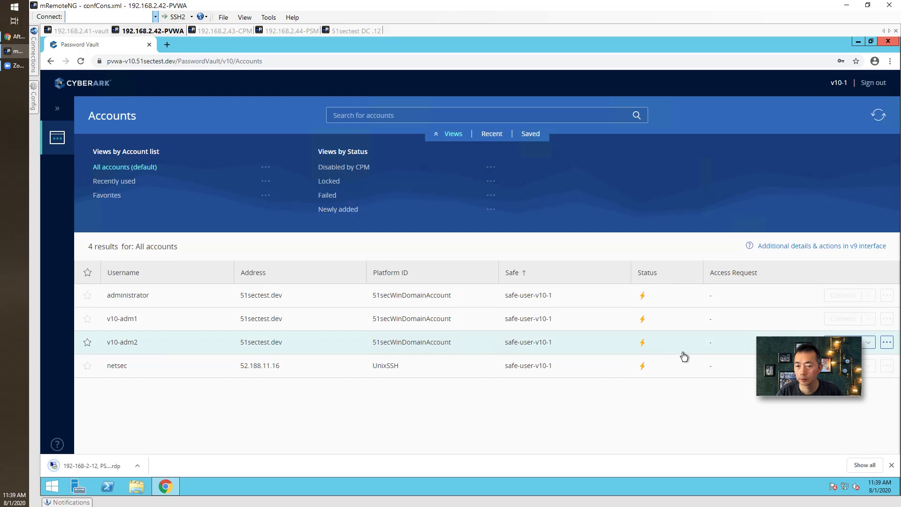
Open the downloaded RDP file, verify the recorded session, and return to the Accounts page.
left_click(94, 466)
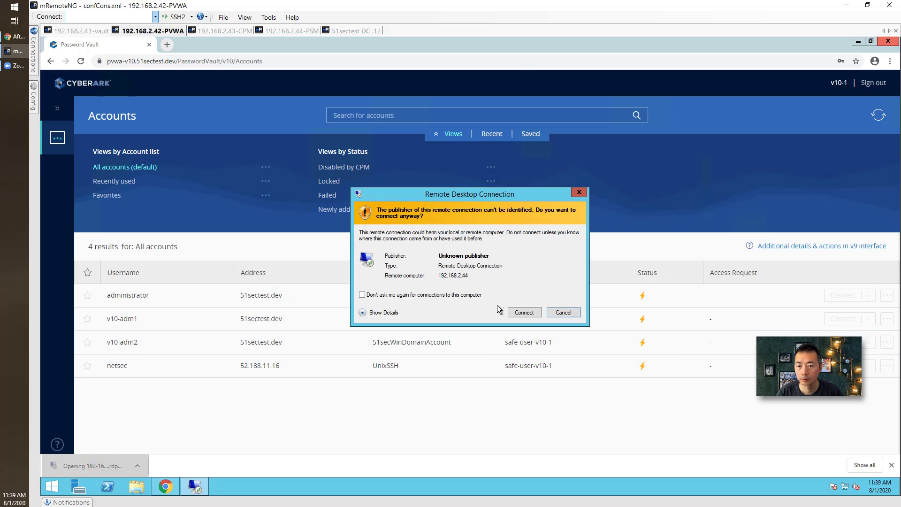
left_click(522, 311)
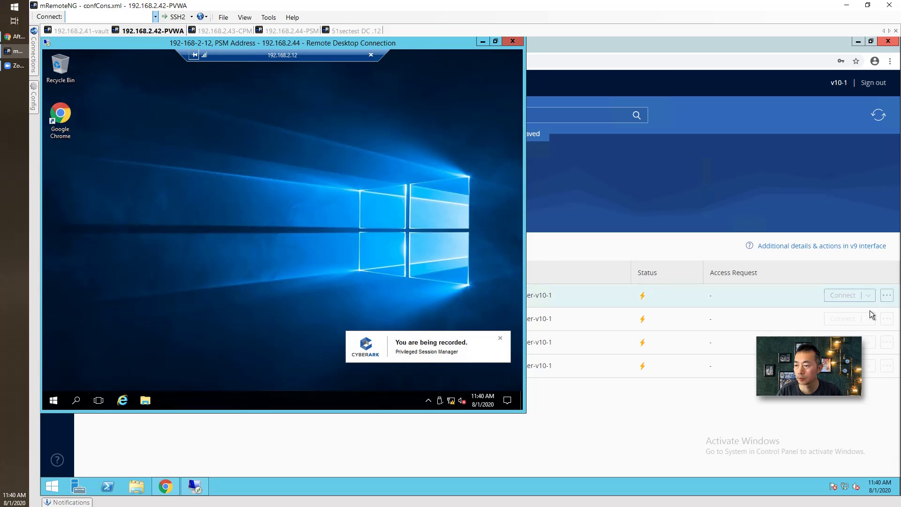
left_click_drag(863, 387, 857, 387)
left_click(666, 390)
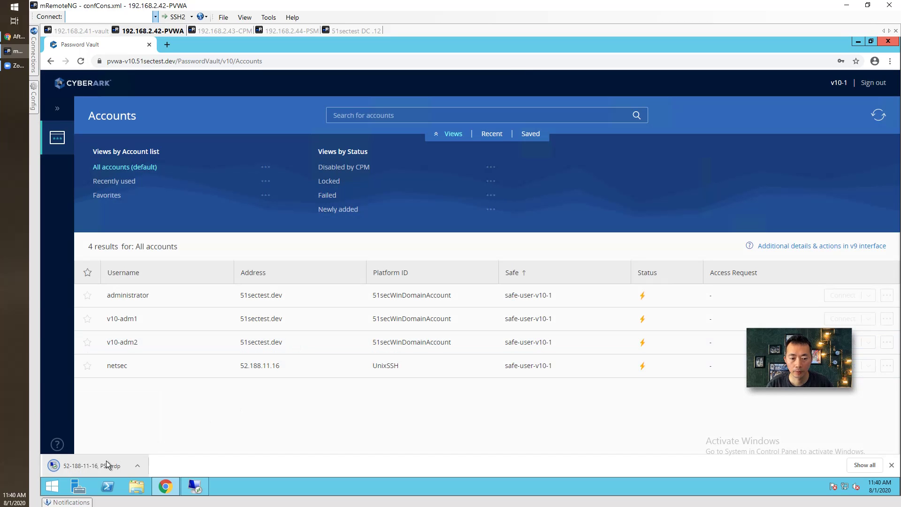
Launch the netsec RDP file, accept the RemoteApp warning, and trust the aws-ubuntu-1 host key.
left_click(102, 466)
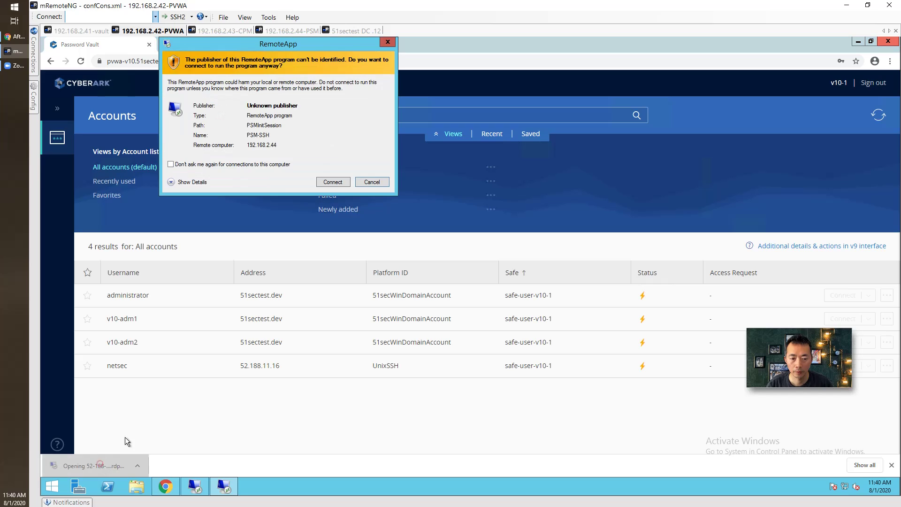
left_click(328, 180)
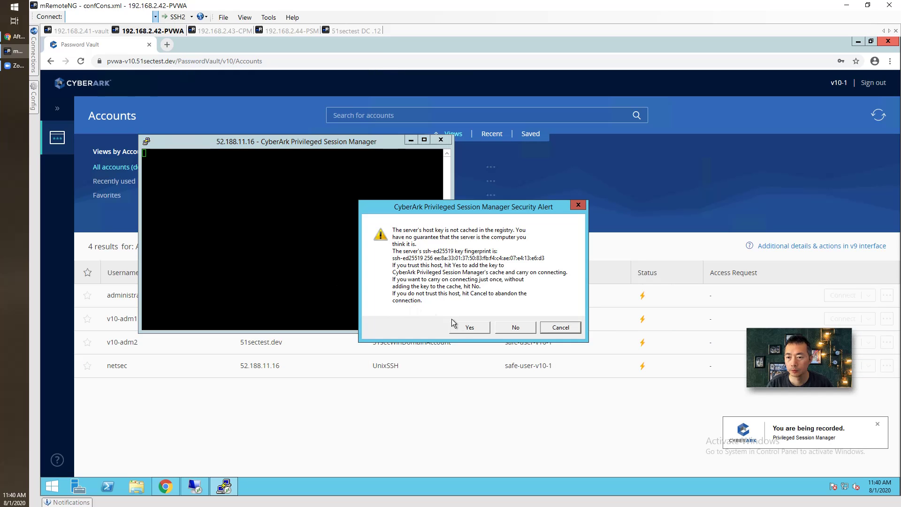
left_click(461, 325)
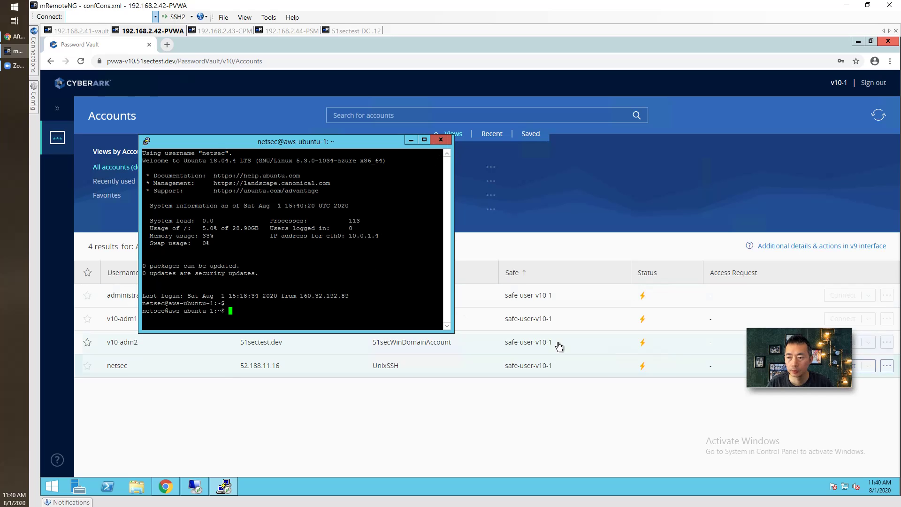
Reveal the v10-adm2 account's stored password via Show password, then close the dialog.
left_click(886, 342)
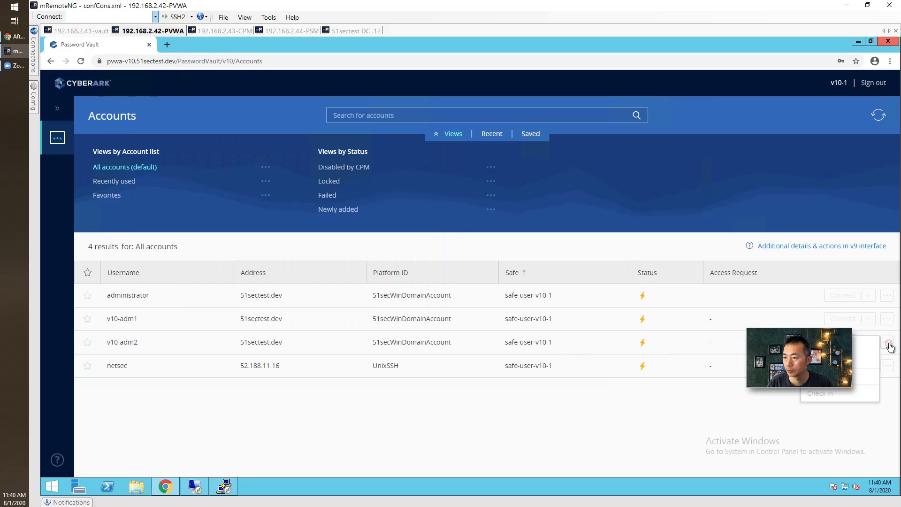
left_click(864, 348)
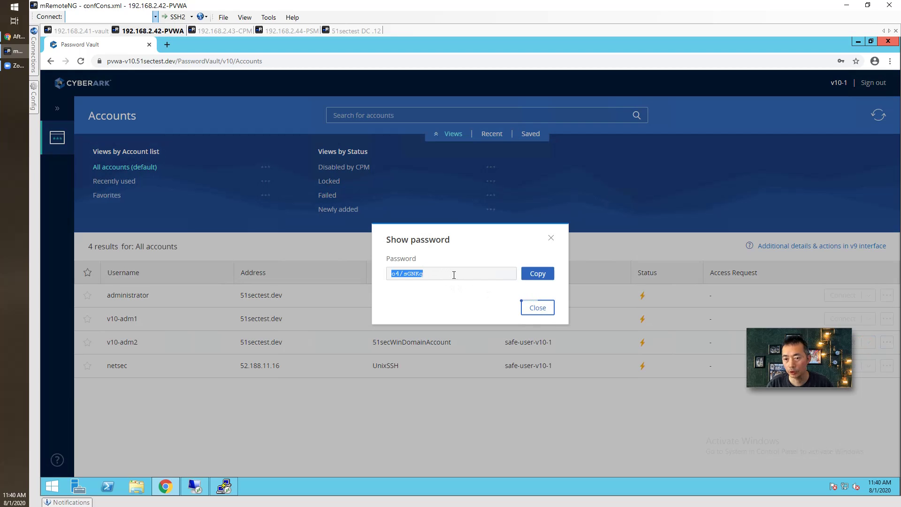
left_click(528, 308)
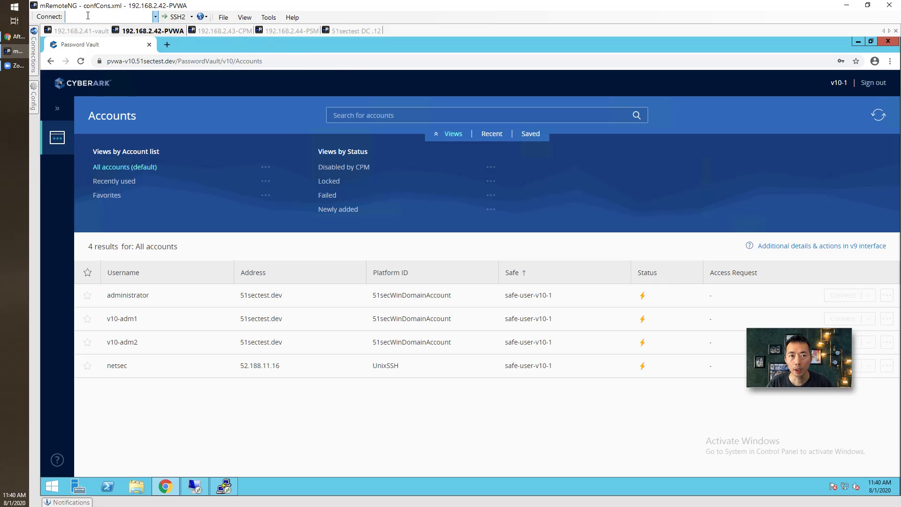
On the vault server, browse C:\InstallFilesv11.5 to the Client-Rls-v11.5 and Server-Rls-v11.5 folders, then move to the CPM session.
left_click(84, 31)
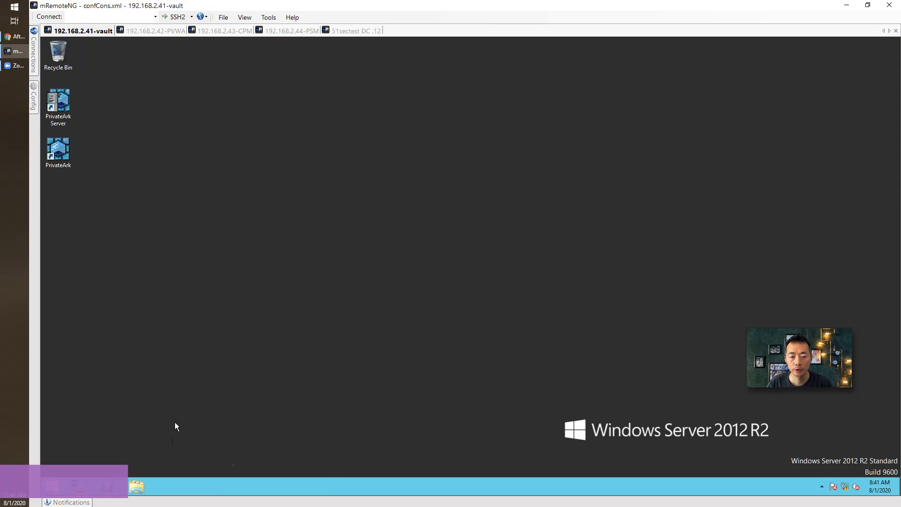
left_click(137, 486)
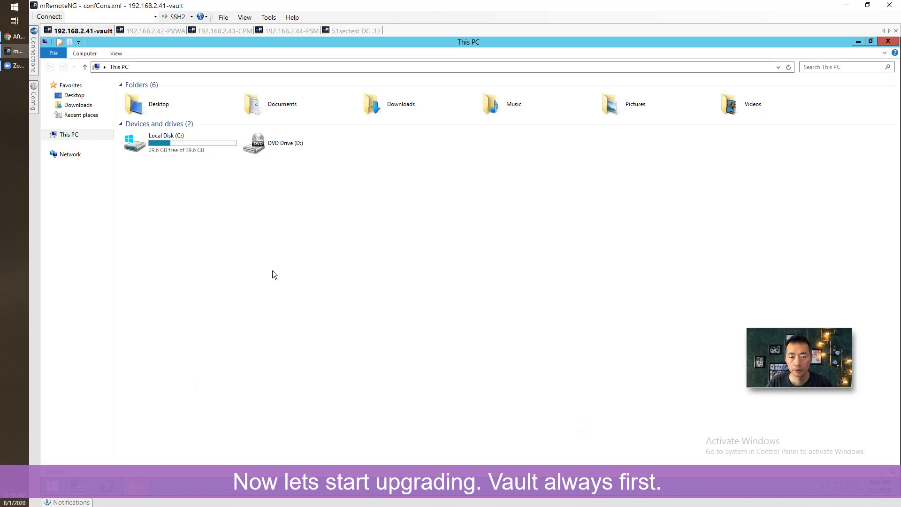
double_click(202, 141)
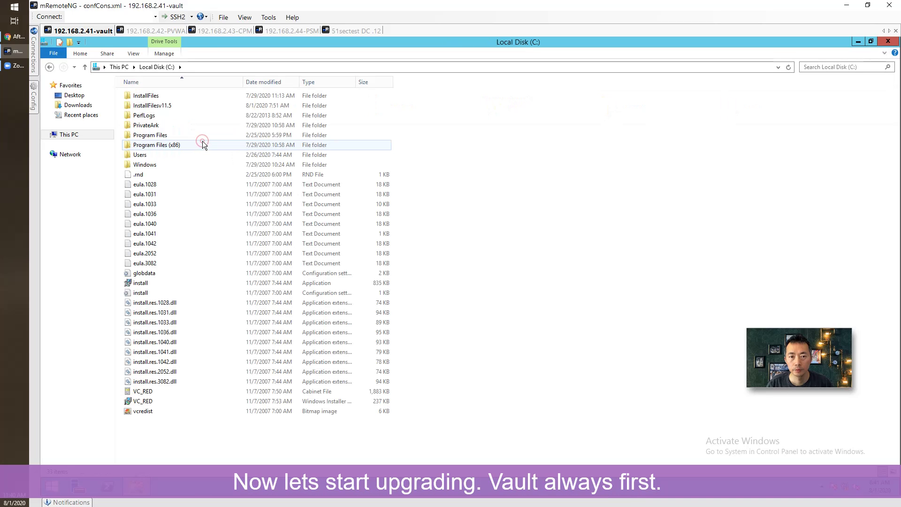
double_click(187, 105)
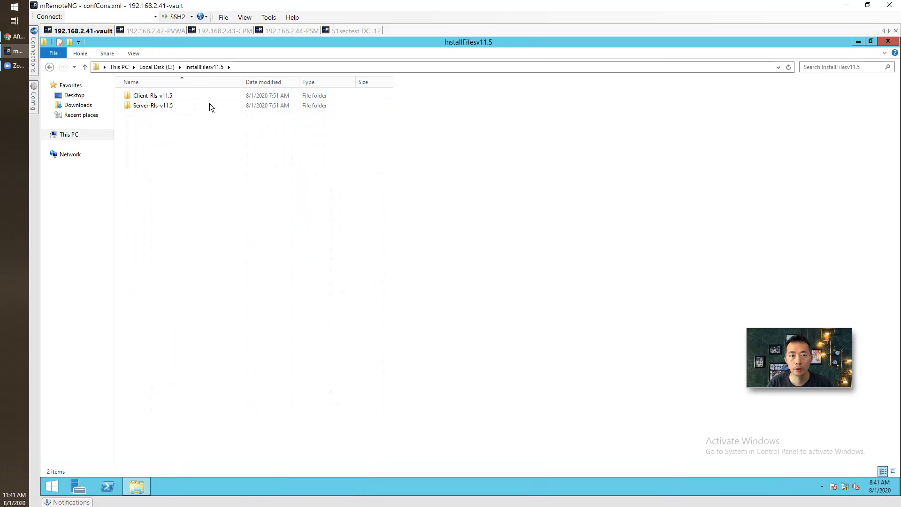
left_click(202, 97)
left_click(203, 105)
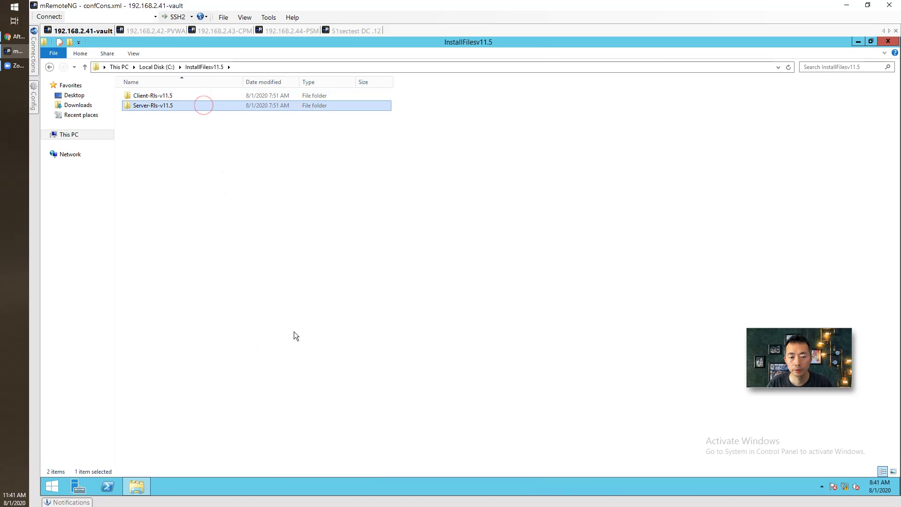
left_click(377, 277)
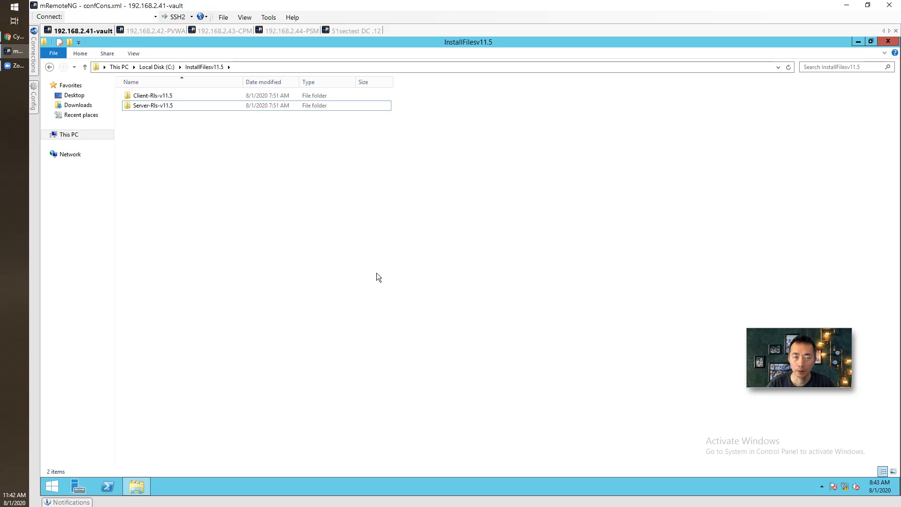
left_click(230, 31)
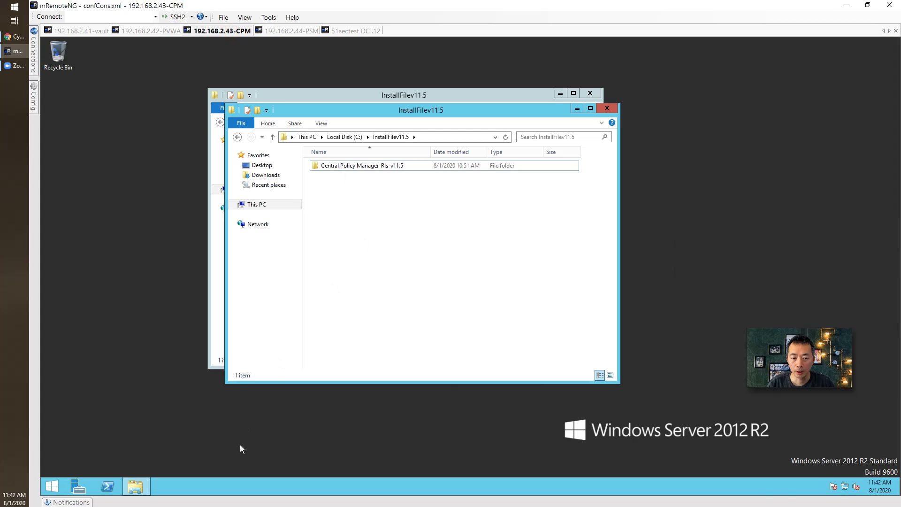
Run services.msc on the CPM server and maximize the Services console.
right_click(52, 486)
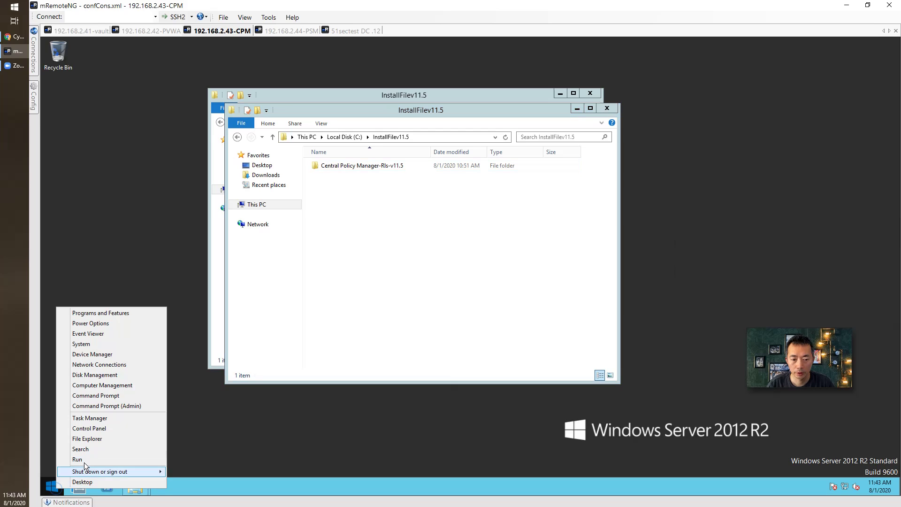
left_click(89, 460)
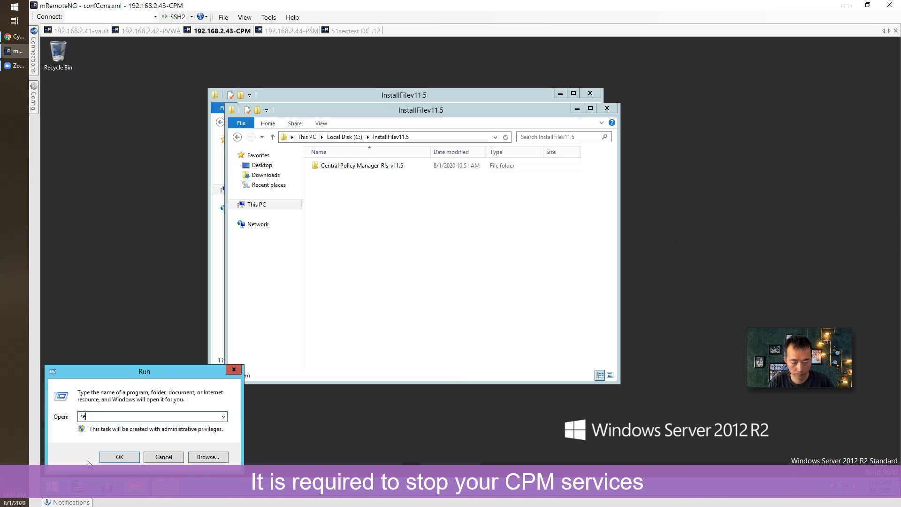
type("services.msc")
key("Return")
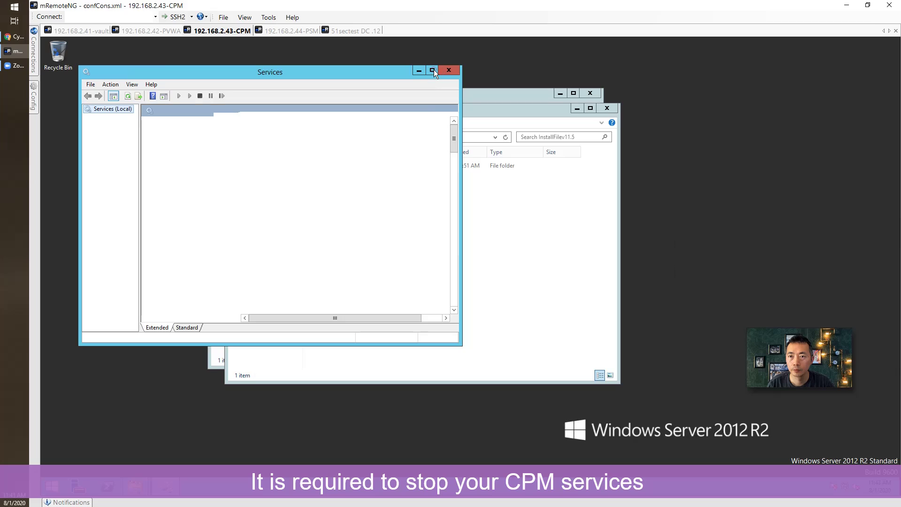
left_click(432, 70)
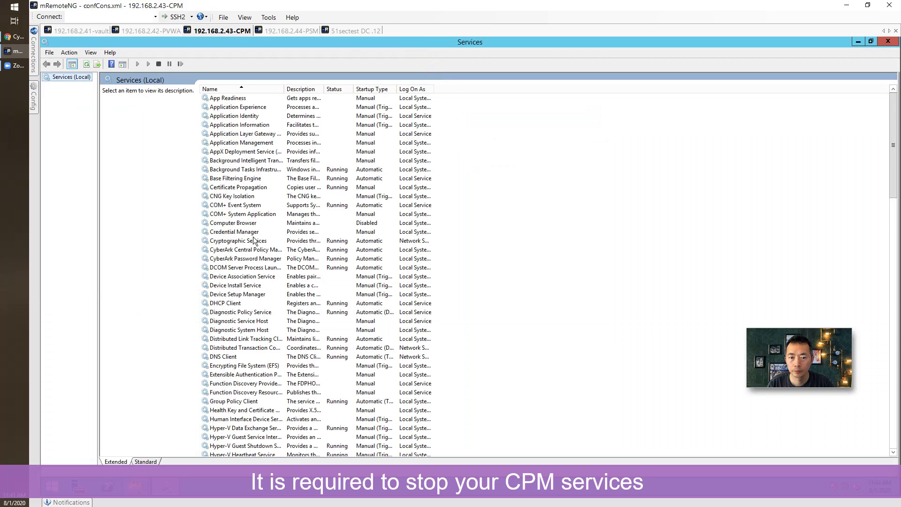
Stop the CyberArk Password Manager and Central Policy Manager Scanner services, then return to the vault session.
left_click(255, 259)
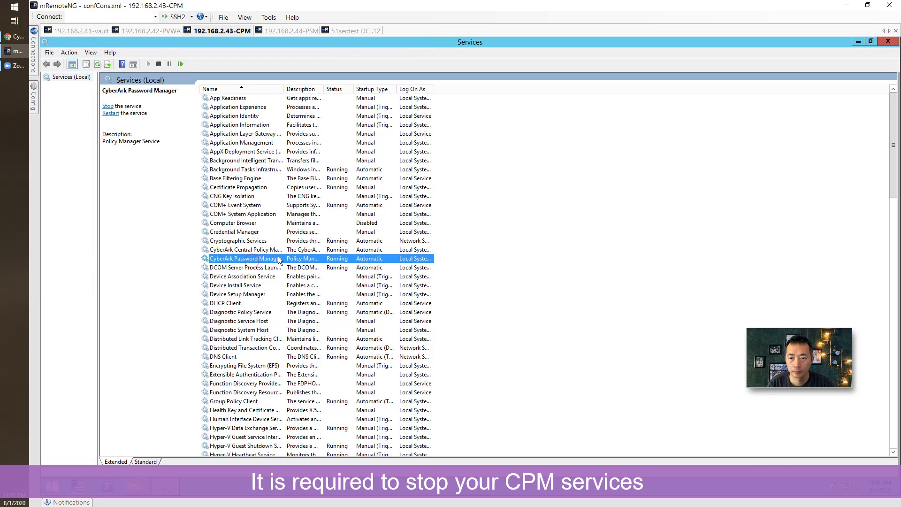
right_click(278, 257)
left_click(319, 273)
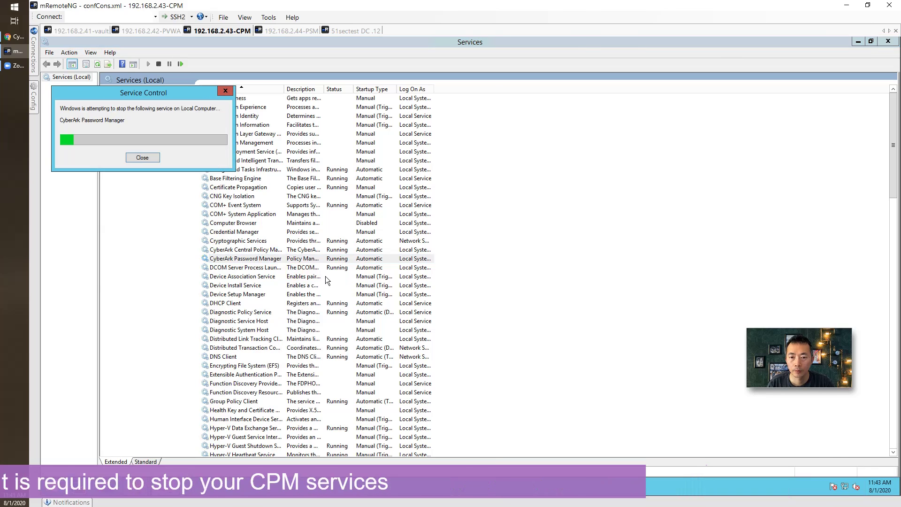
left_click(328, 252)
right_click(328, 252)
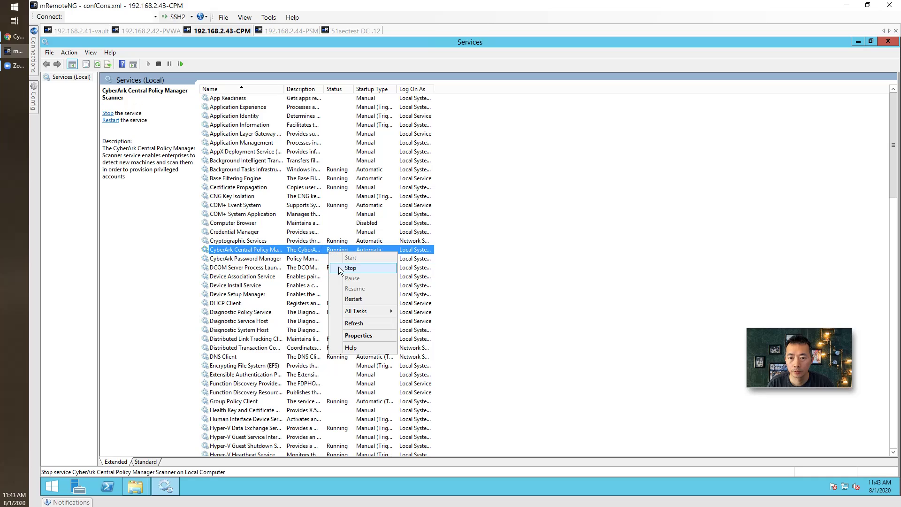
left_click(342, 271)
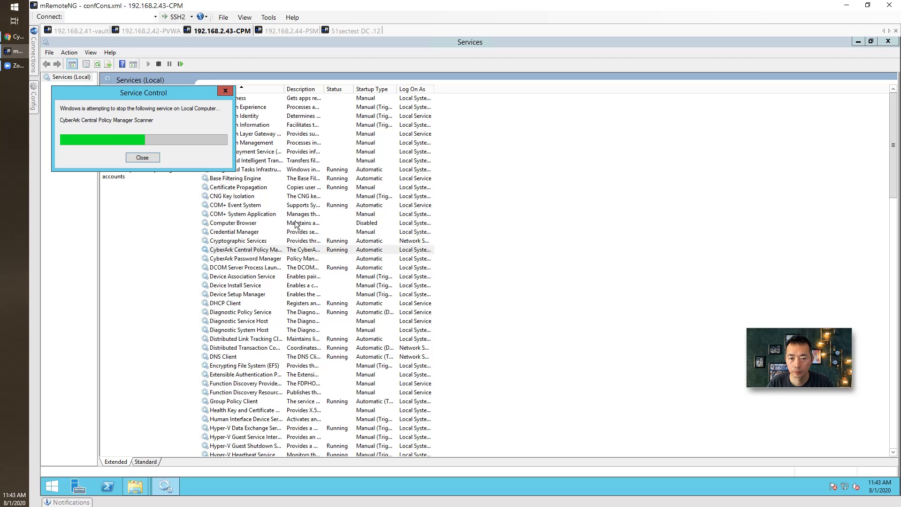
scroll(278, 281, "down", 15)
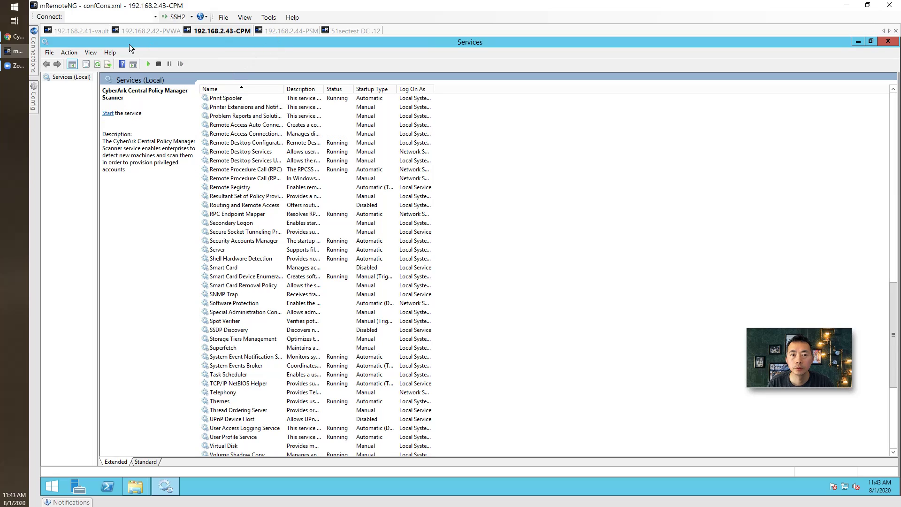
left_click(94, 31)
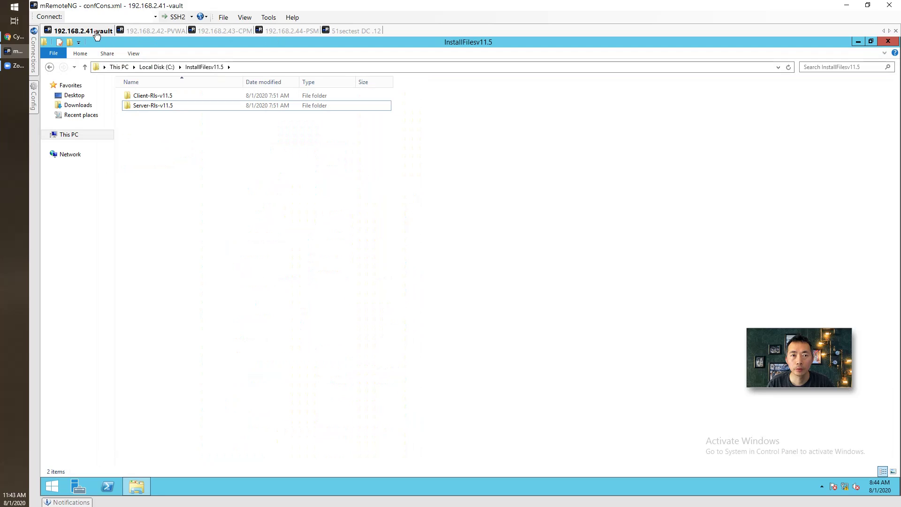
Open the vault's Services console with services.msc, maximized and with a wider Name column.
right_click(53, 489)
left_click(93, 461)
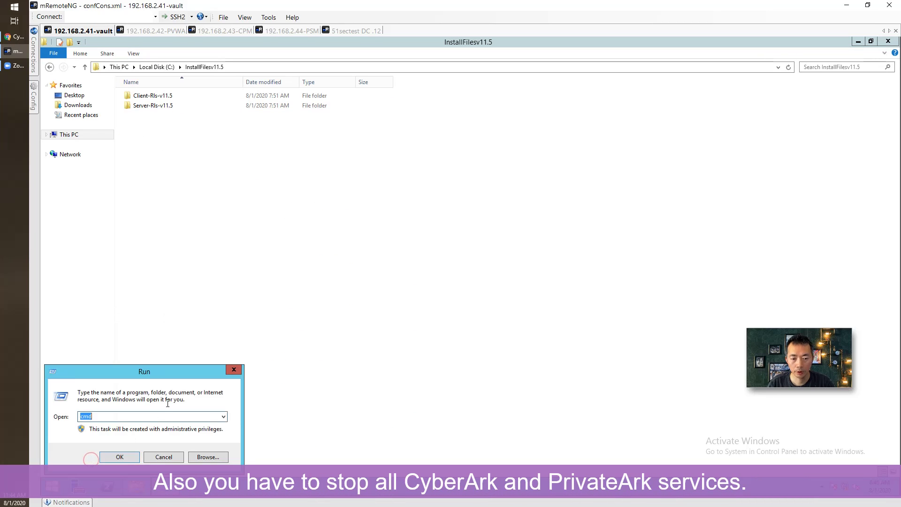
type("services.msc")
key("Return")
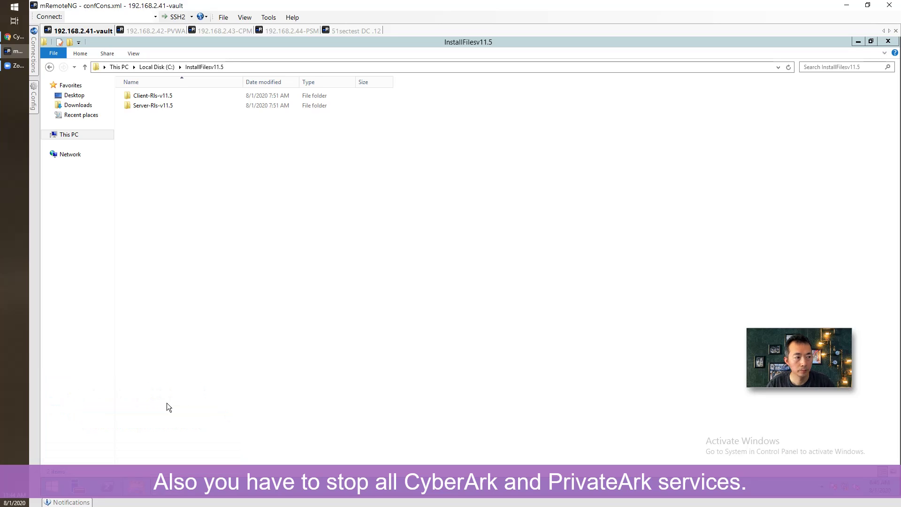
left_click(433, 71)
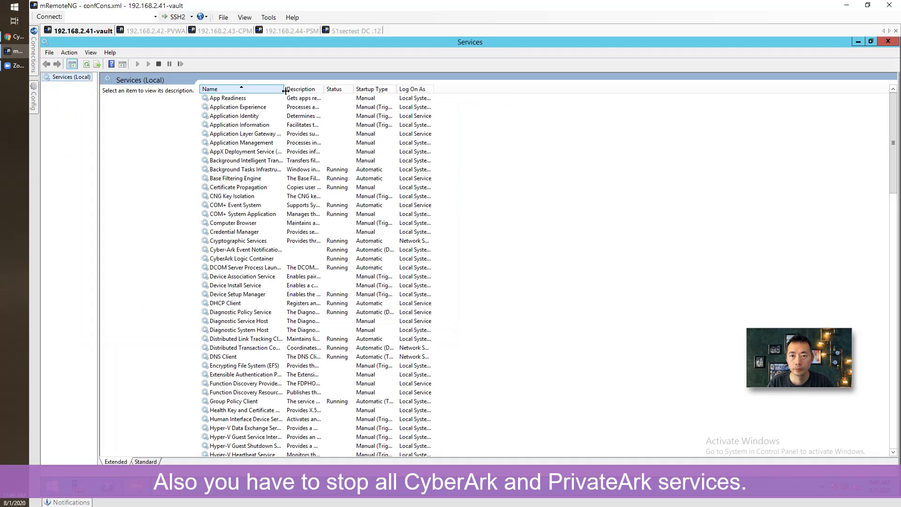
left_click_drag(286, 89, 365, 88)
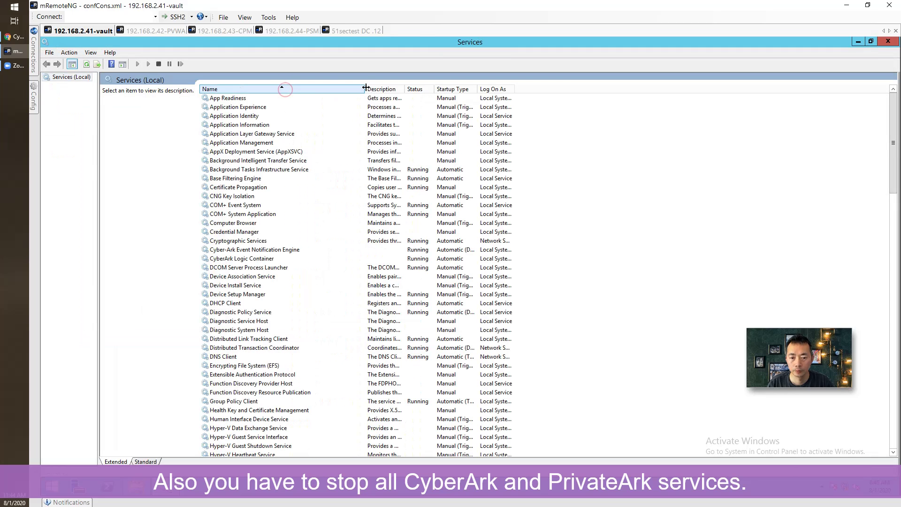
Stop Cyber-Ark Event Notification Engine and CyberArk Logic Container, including dependent PrivateArk Server.
left_click(271, 257)
left_click(274, 251)
right_click(274, 251)
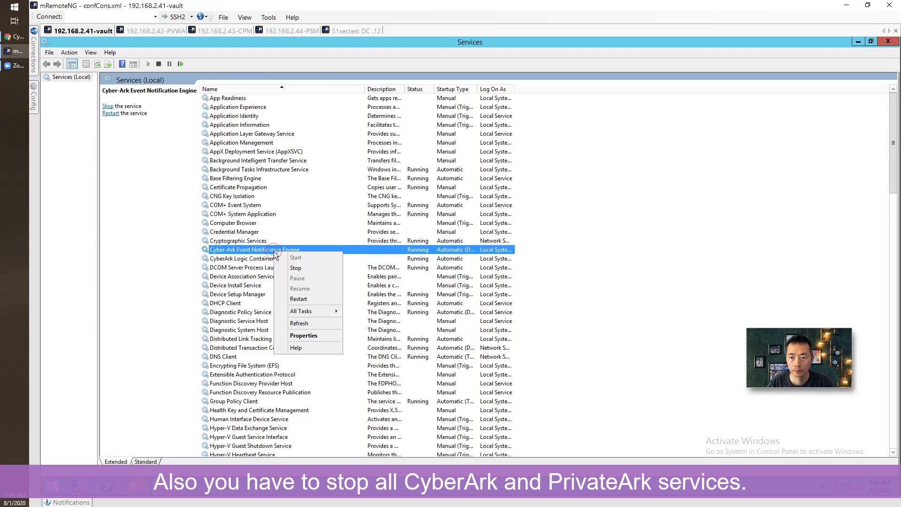
left_click(298, 268)
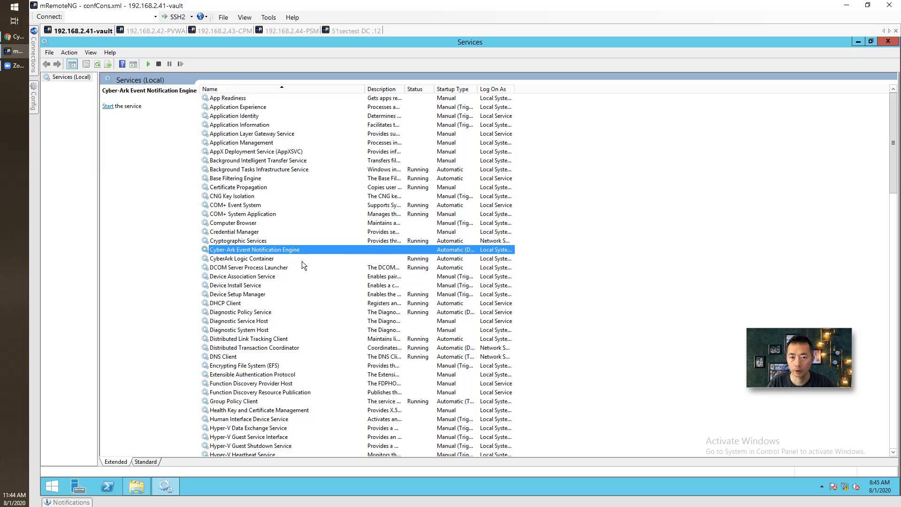
left_click(303, 260)
right_click(304, 260)
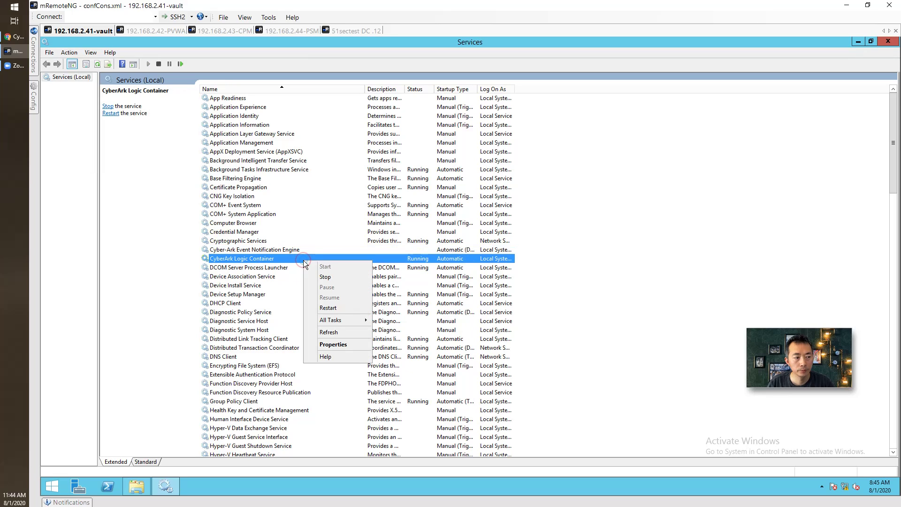
left_click(325, 277)
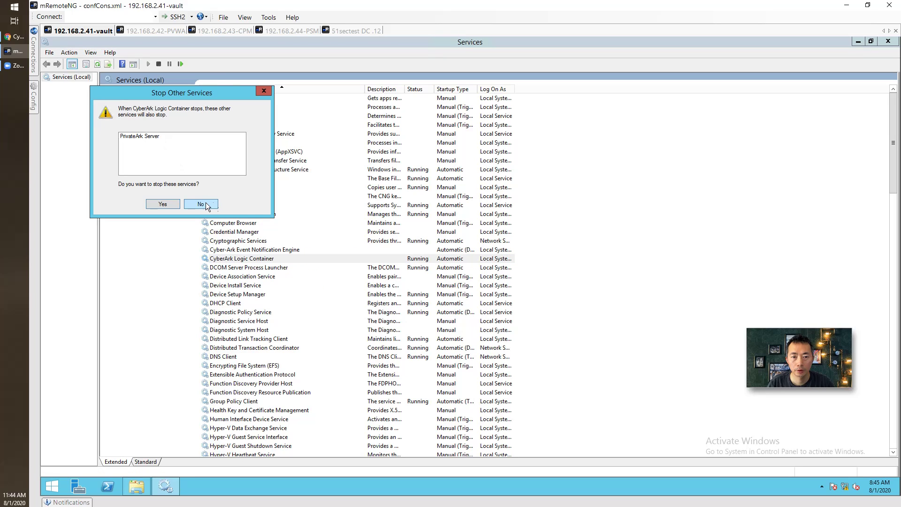
left_click(173, 204)
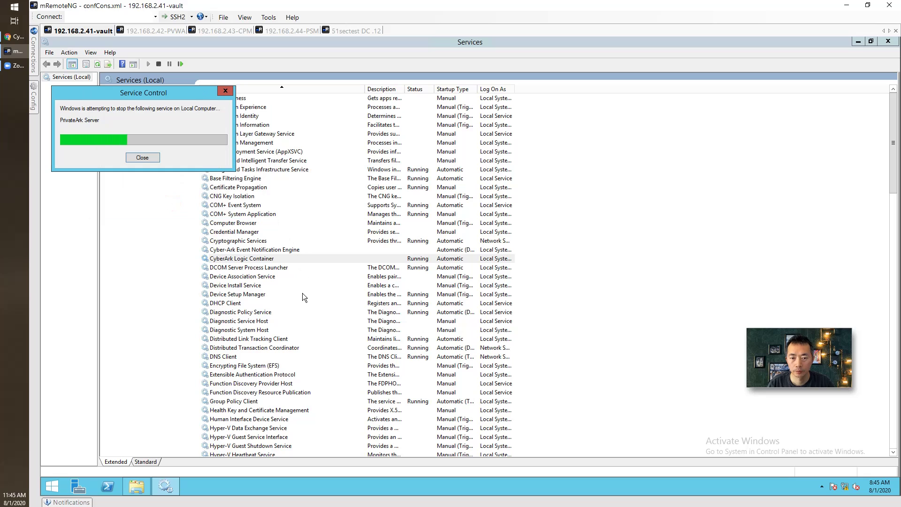
scroll(323, 193, "down", 2)
left_click(324, 193)
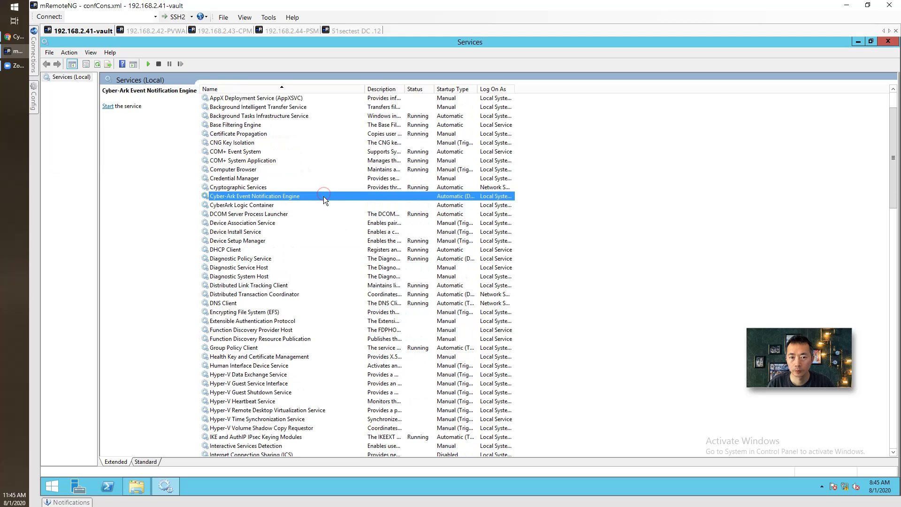
left_click(325, 202)
Stop PrivateArk Database and confirm Remote Control Agent and PrivateArk Server are stopped.
scroll(331, 240, "down", 13)
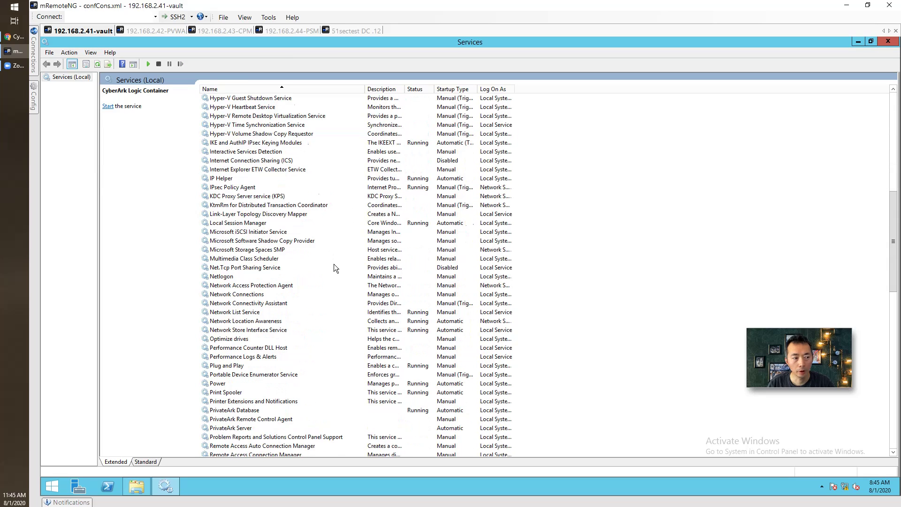
scroll(333, 267, "down", 2)
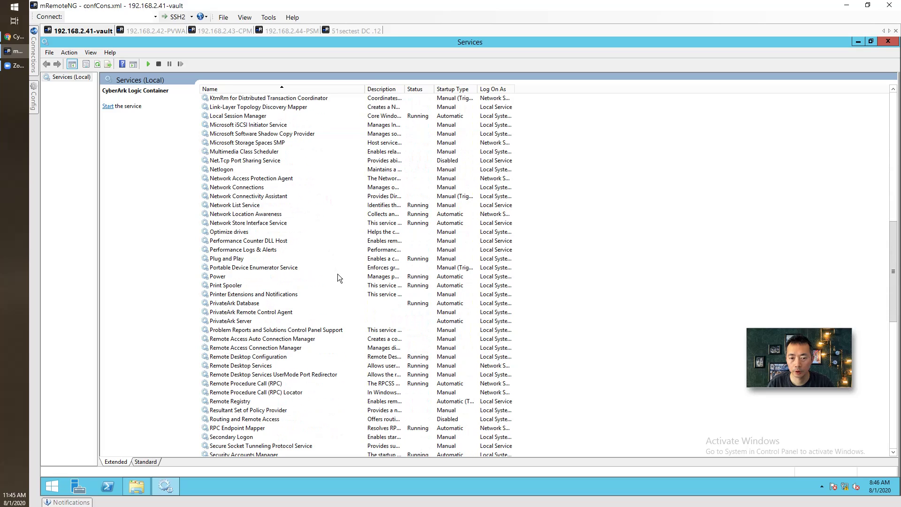
left_click(317, 302)
right_click(317, 302)
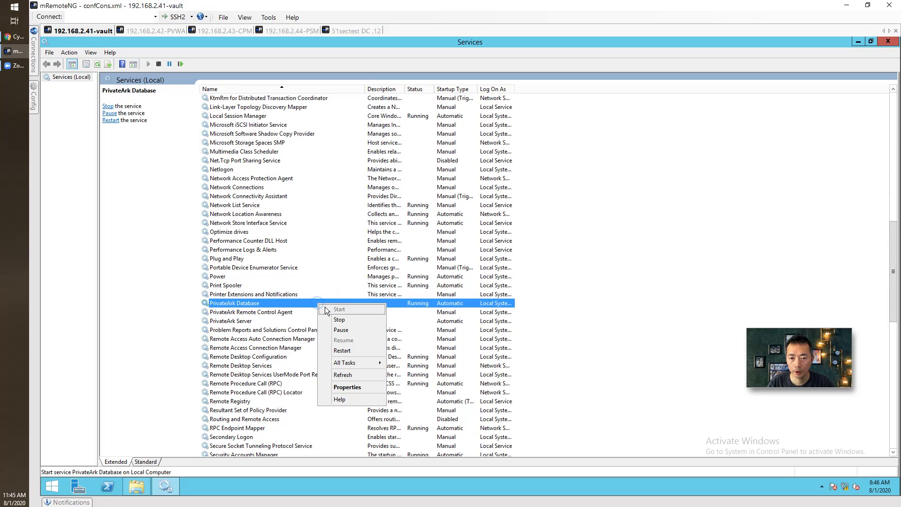
left_click(338, 320)
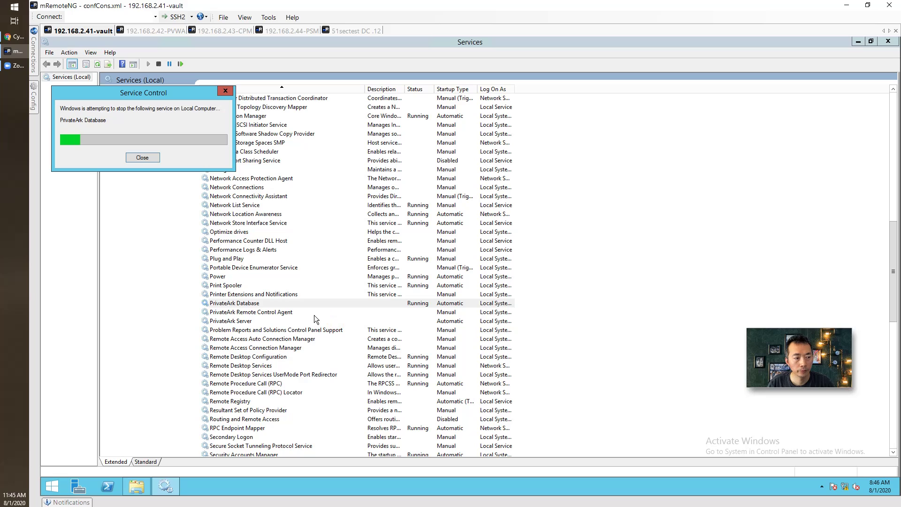
left_click(314, 312)
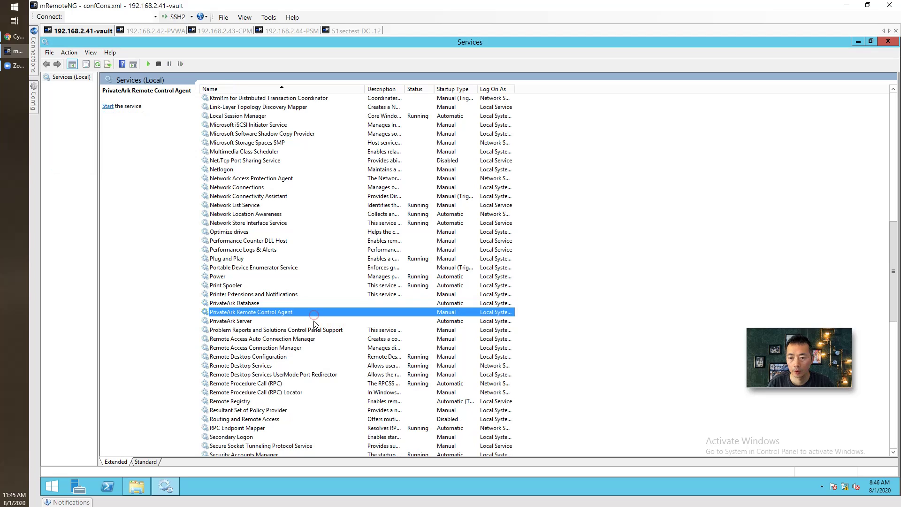
left_click(314, 320)
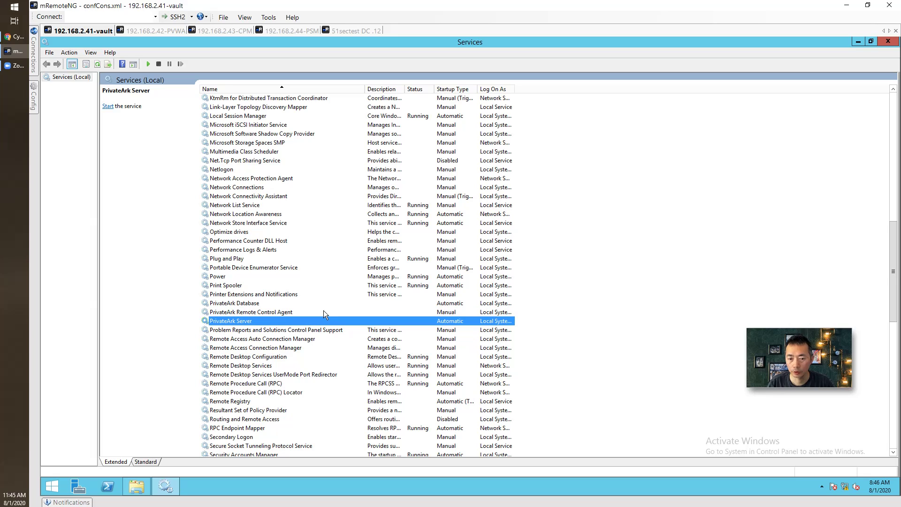
scroll(323, 311, "down", 1)
scroll(326, 325, "up", 2)
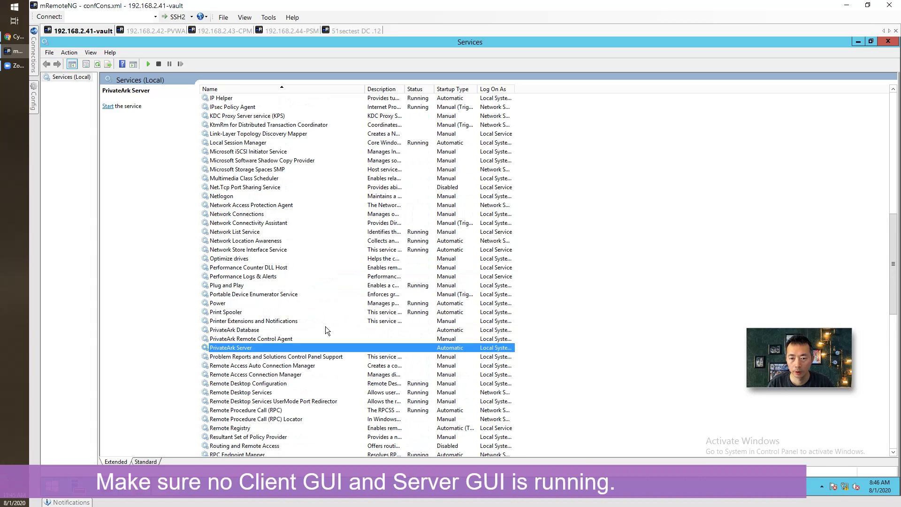
Run setup from the InstallFilesv11.5\Server-Rls-v11.5 folder as administrator.
left_click(856, 42)
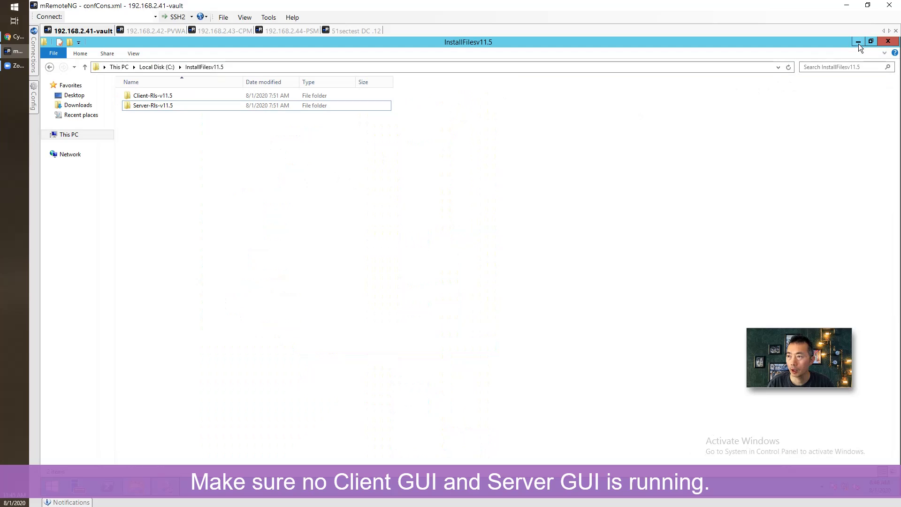
left_click(858, 42)
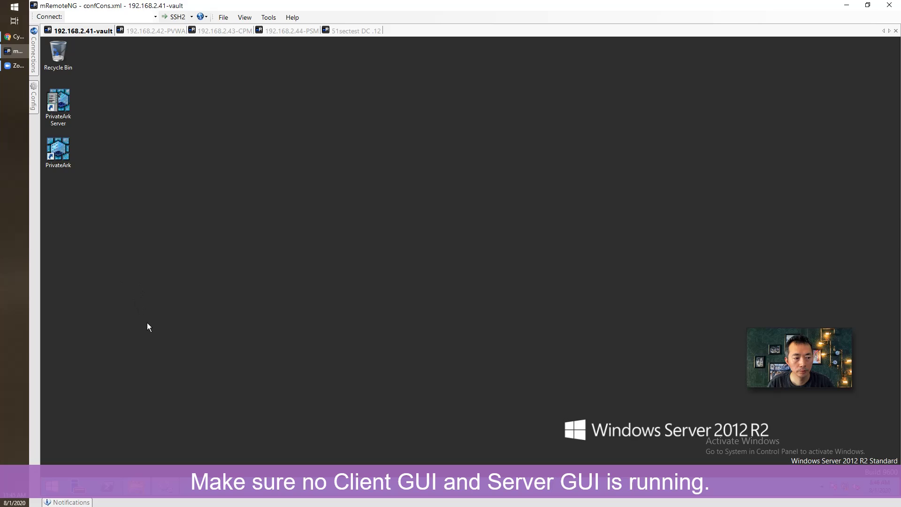
mouse_move(141, 472)
left_click(137, 488)
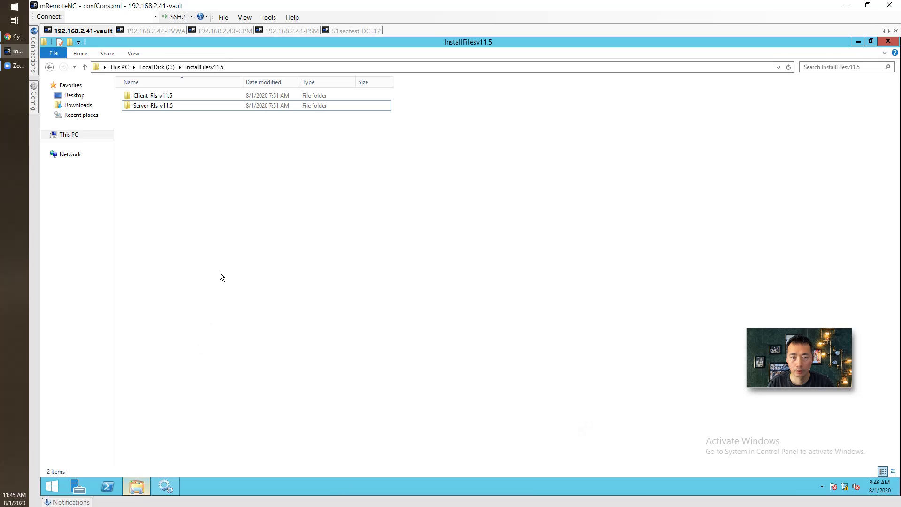
double_click(176, 105)
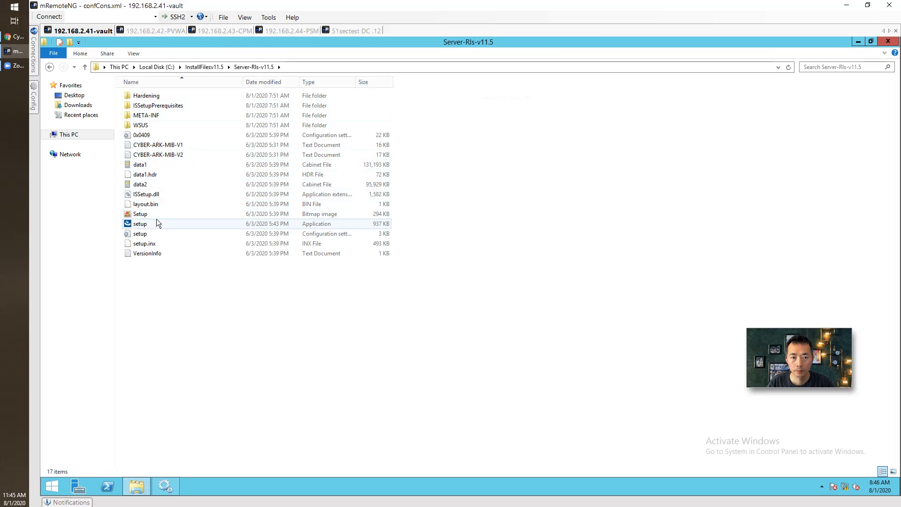
left_click(157, 222)
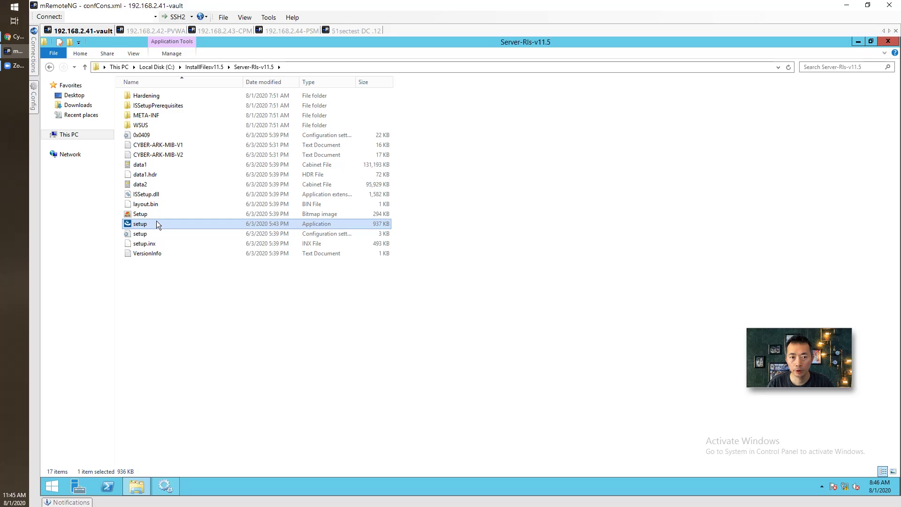
right_click(156, 222)
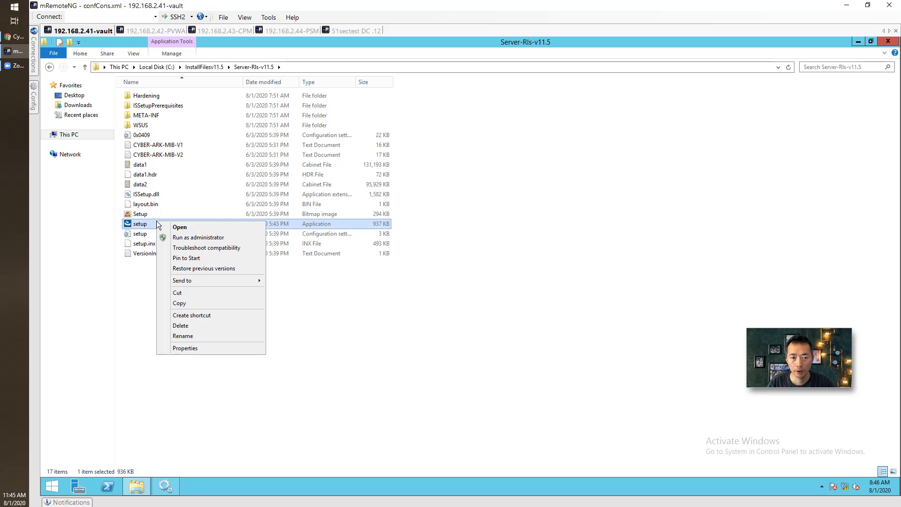
left_click(218, 237)
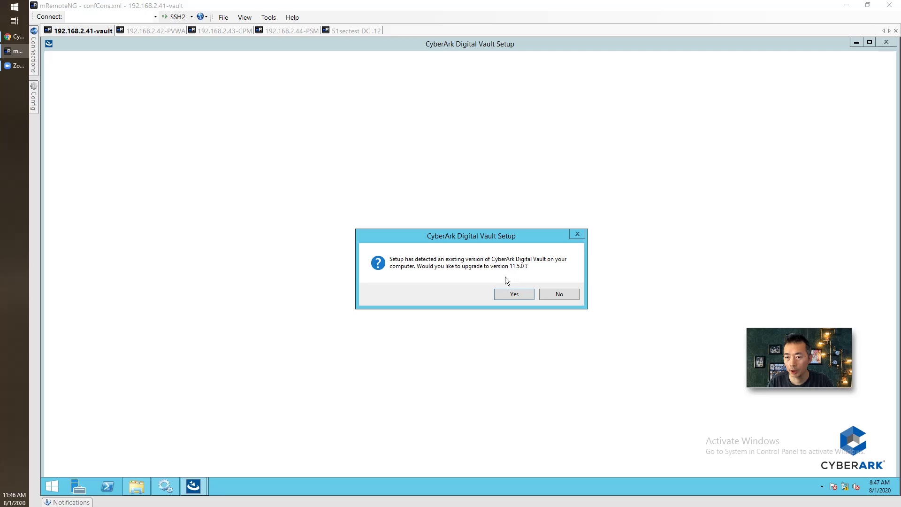
Confirm the 11.5.0 upgrade through its prompts to Finish, then close the installation folder.
left_click(519, 293)
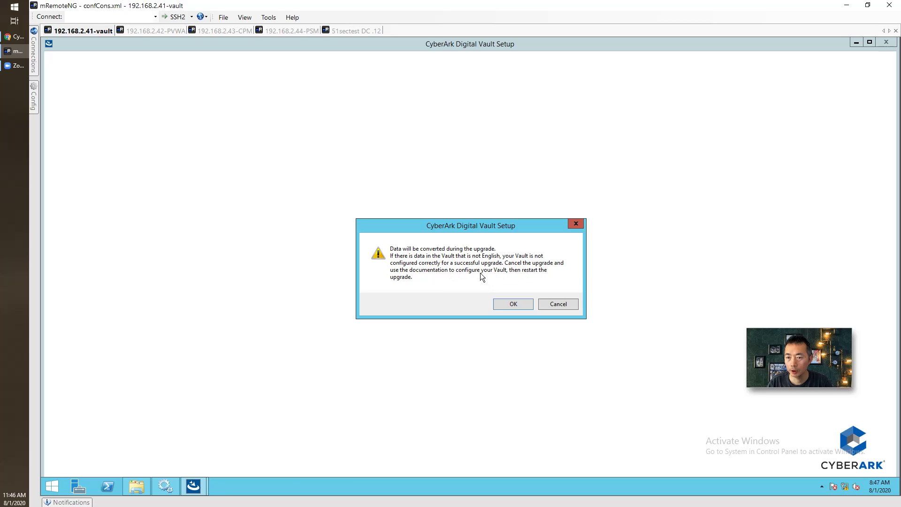
left_click(511, 303)
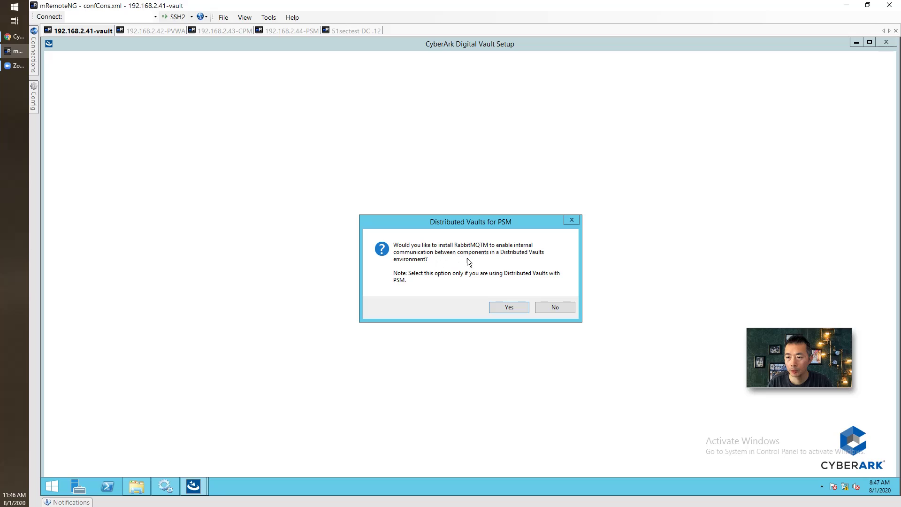
left_click(564, 307)
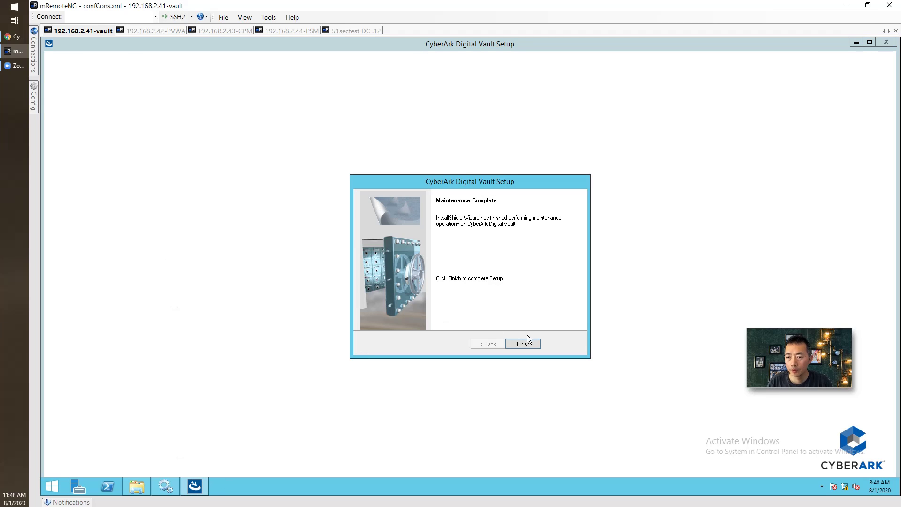
left_click(536, 344)
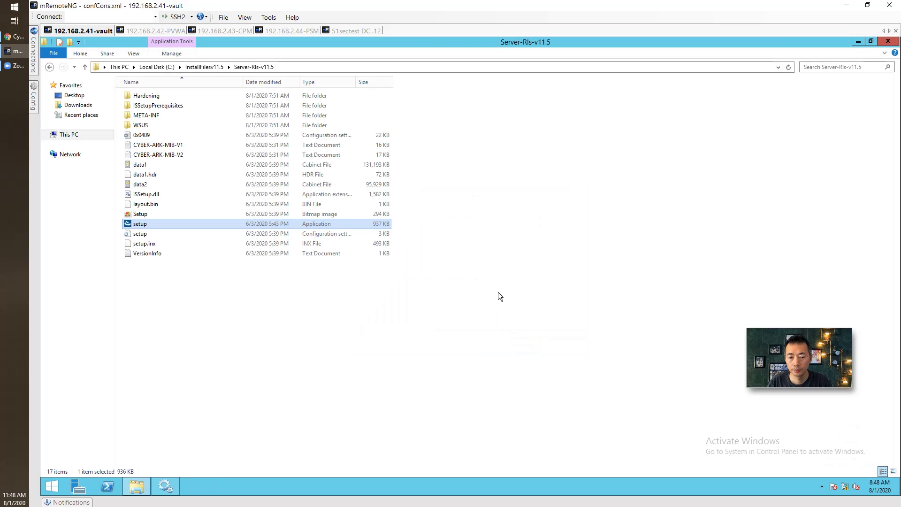
left_click(888, 41)
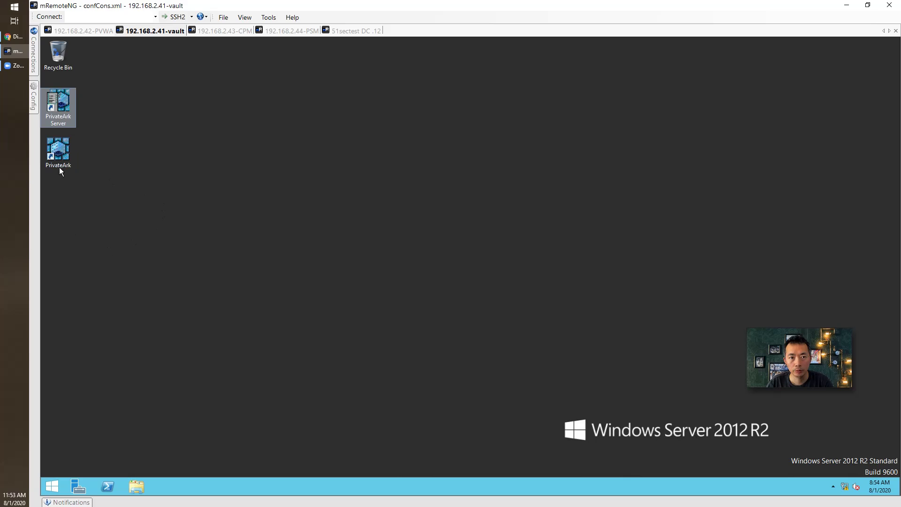
Reopen the vault's Services console, maximized with a wider Name column.
right_click(60, 486)
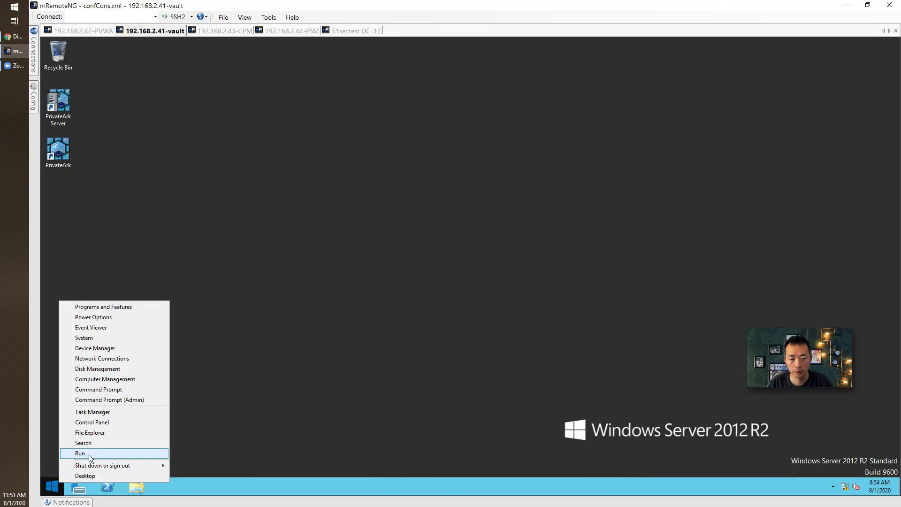
left_click(89, 454)
left_click(120, 456)
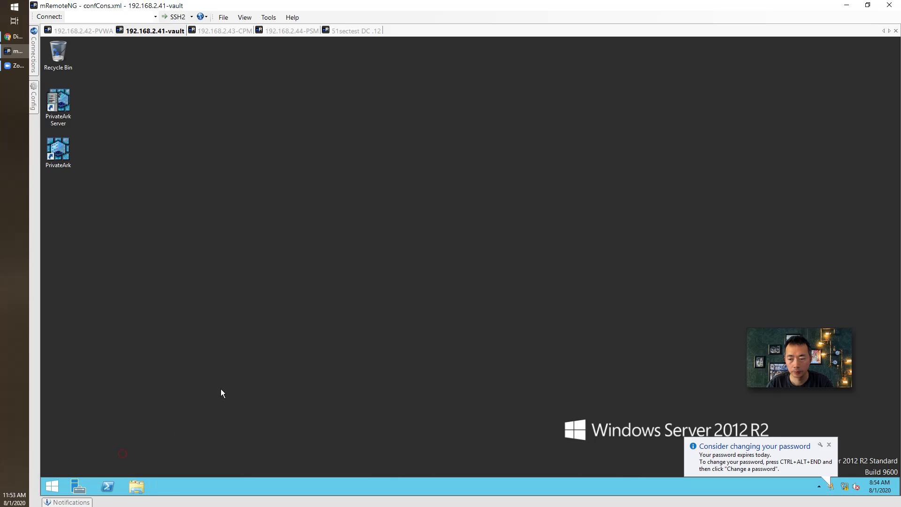
left_click(432, 70)
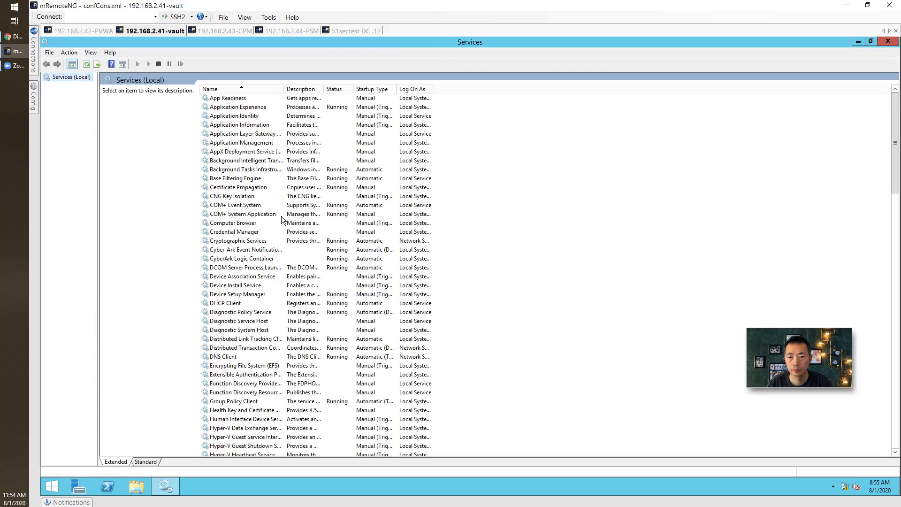
left_click(257, 249)
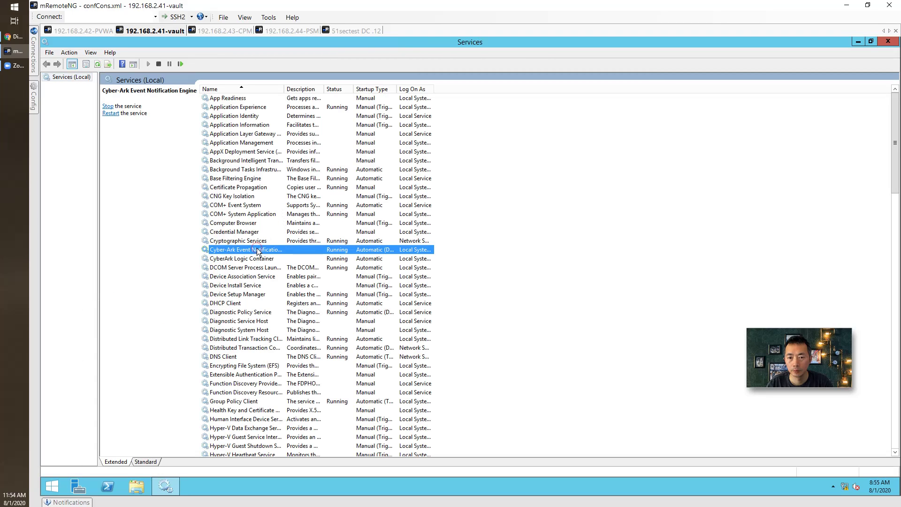
left_click_drag(284, 88, 349, 89)
Check CyberArk Logic Container, PrivateArk Database, Remote Control Agent and PrivateArk Server are running.
left_click(301, 258)
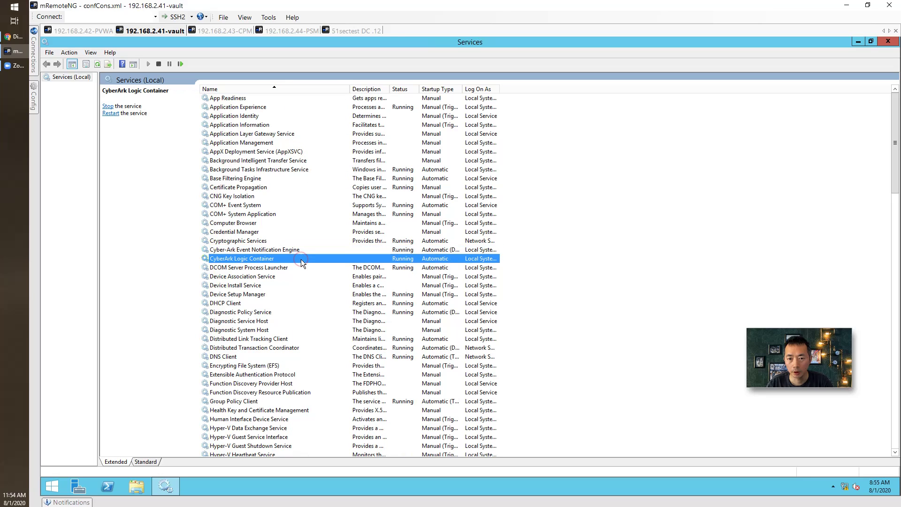
scroll(334, 364, "down", 20)
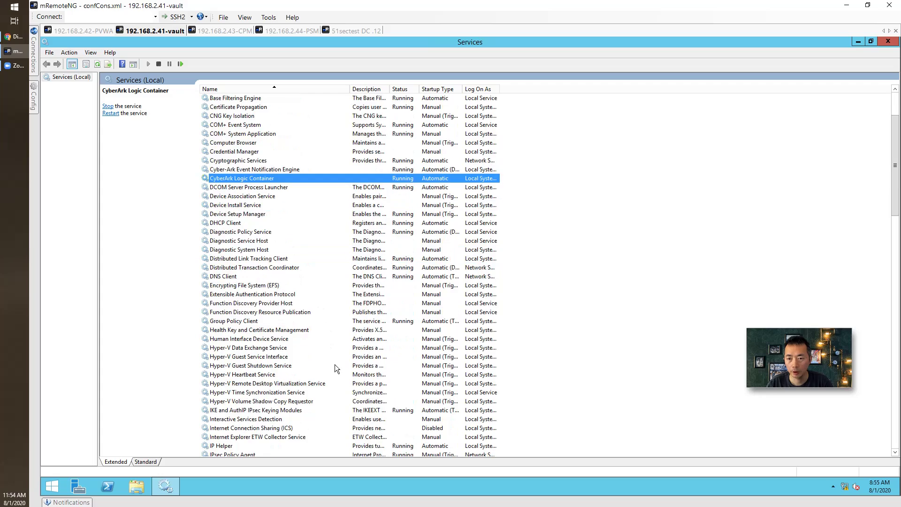
scroll(334, 364, "down", 11)
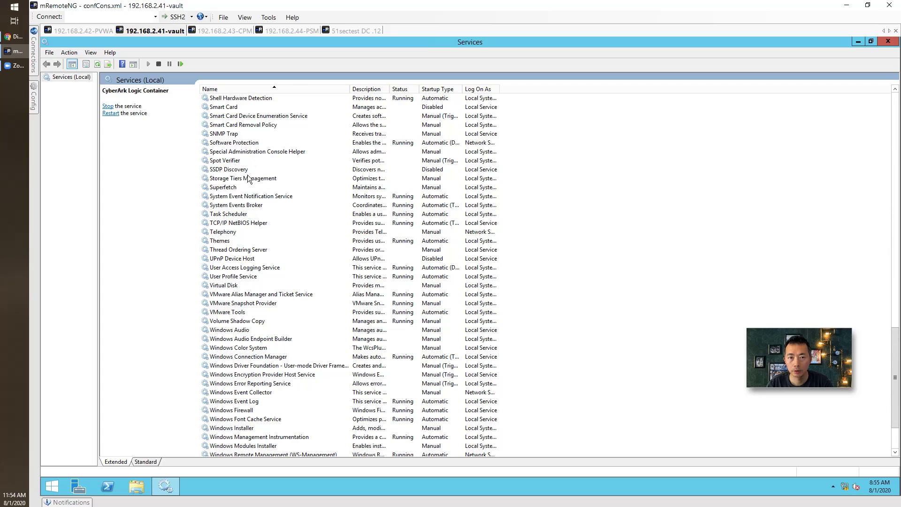
scroll(274, 292, "up", 6)
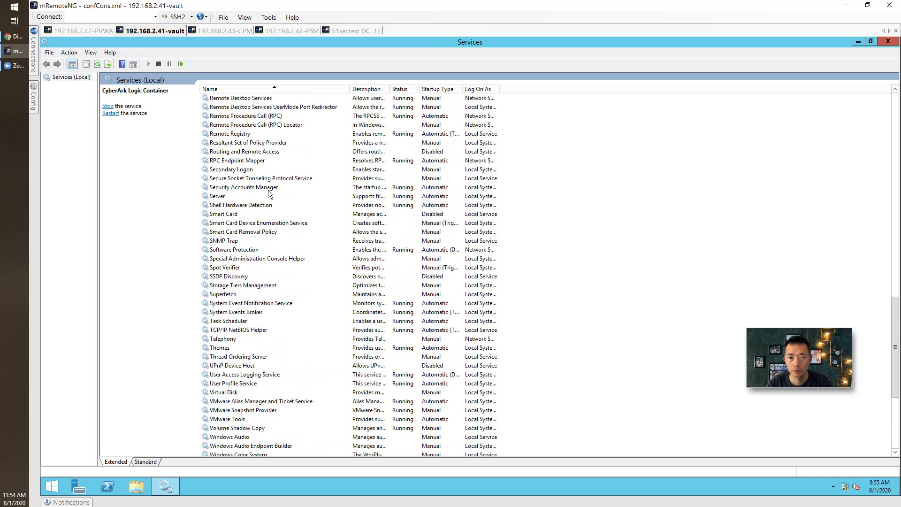
scroll(248, 199, "up", 1)
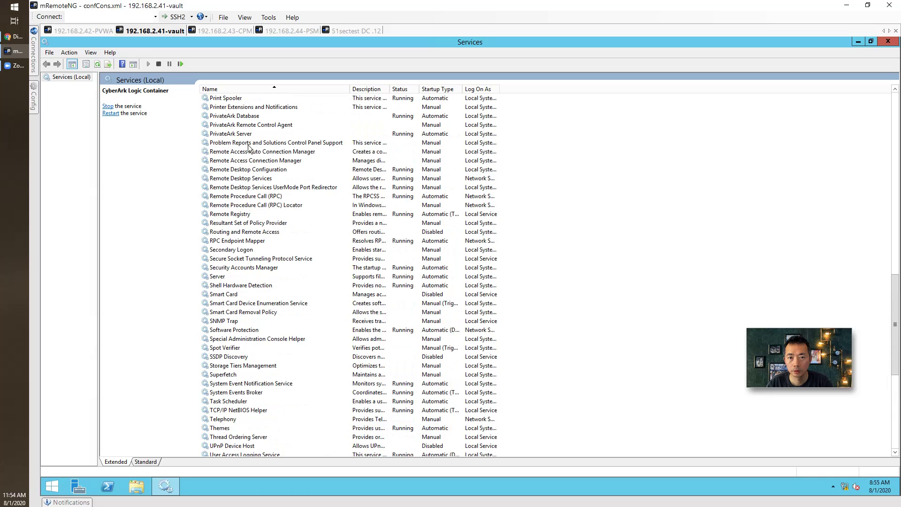
left_click(247, 116)
left_click(271, 125)
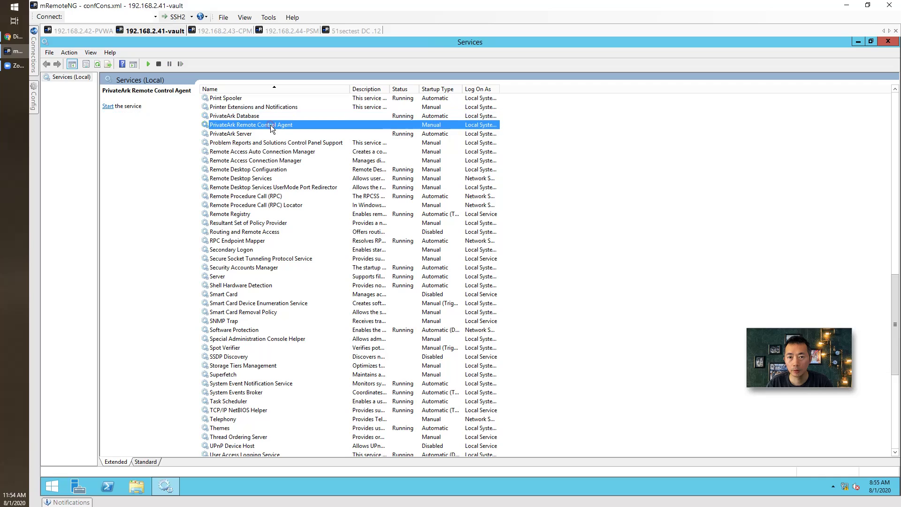
left_click(271, 131)
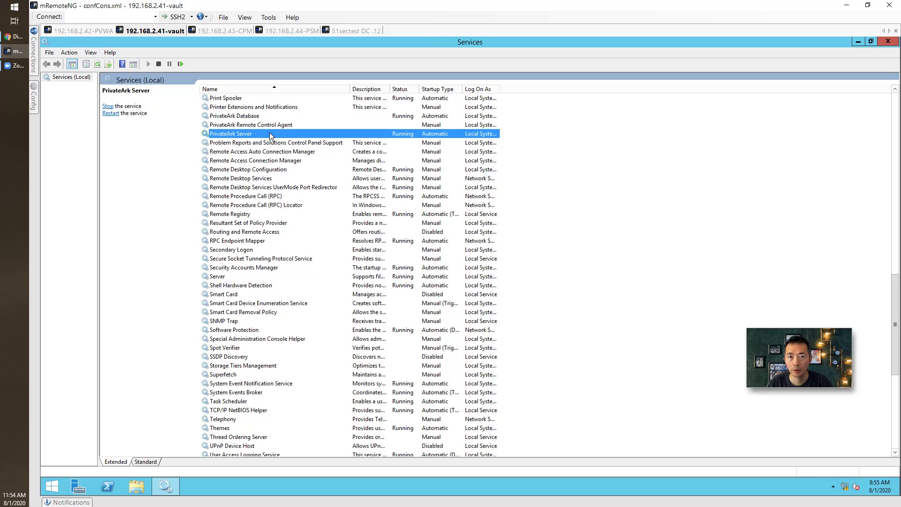
left_click(167, 488)
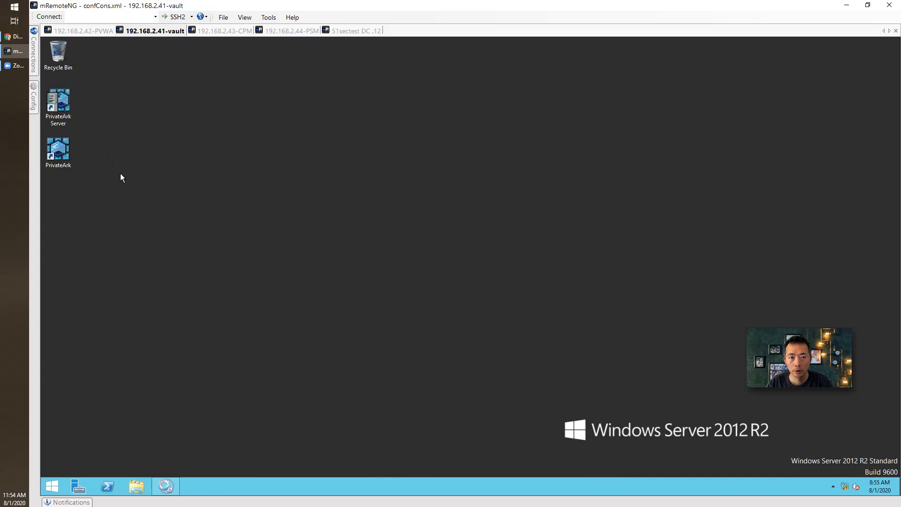
double_click(71, 109)
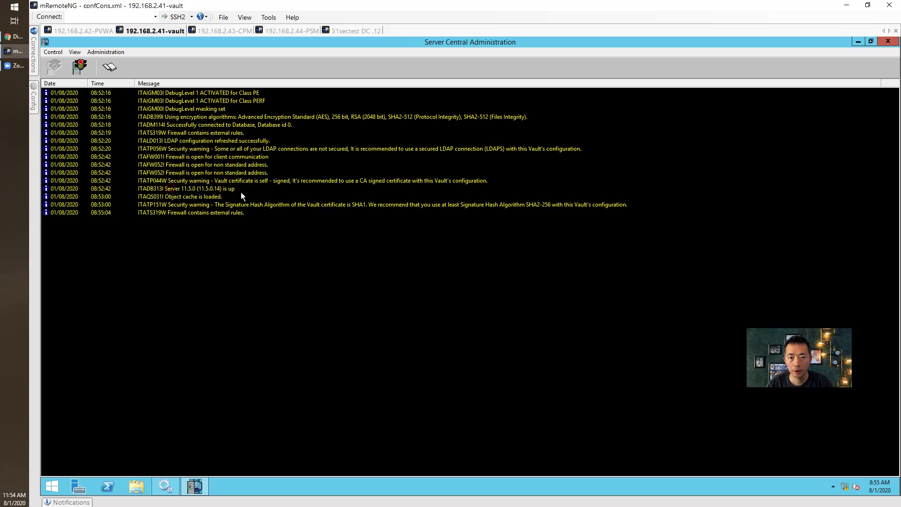
left_click(225, 173)
left_click(213, 213)
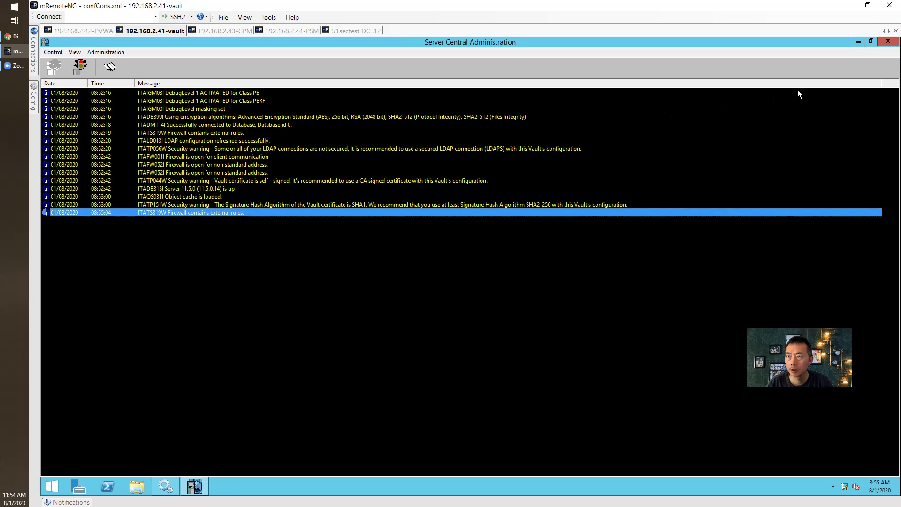
left_click(857, 41)
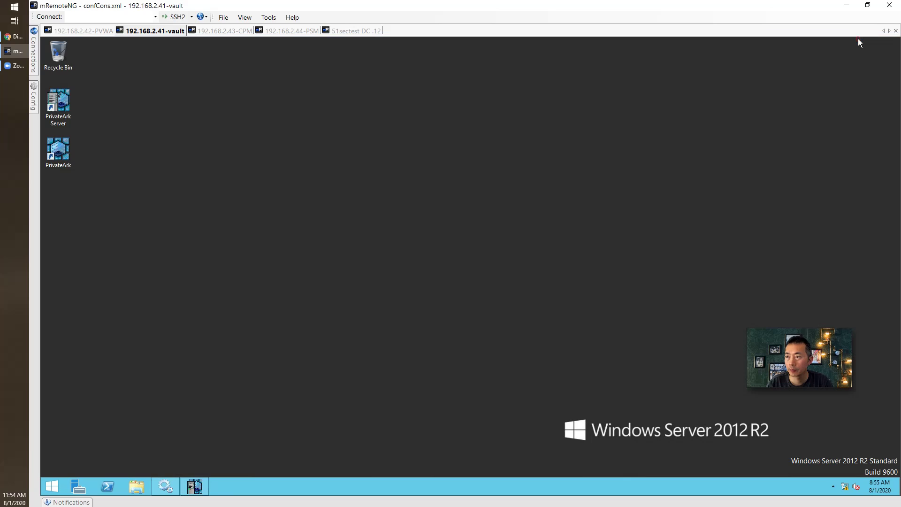
Log on to the vault in the PrivateArk client with the vault password.
left_click(63, 153)
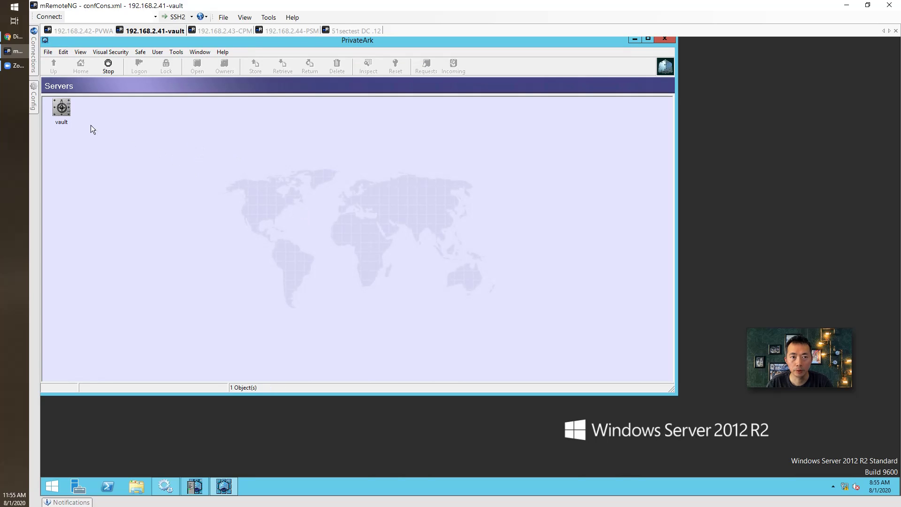
double_click(63, 109)
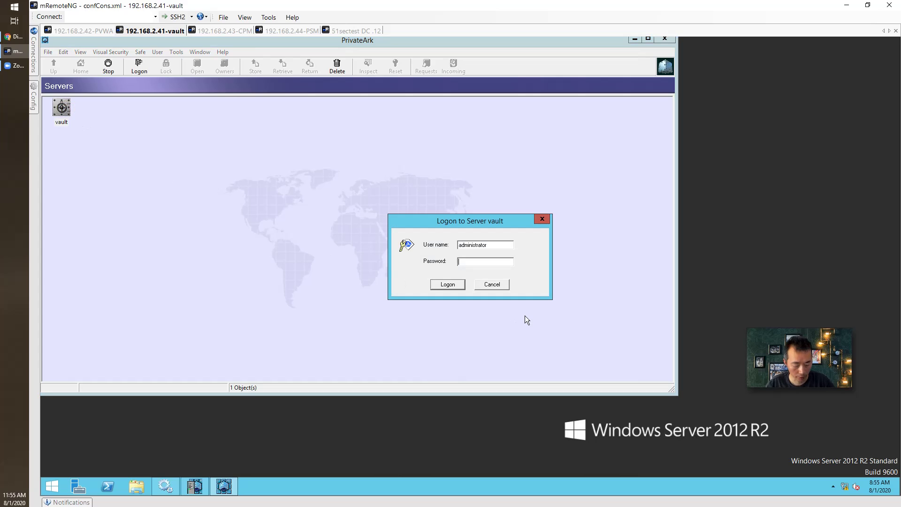
type("*****")
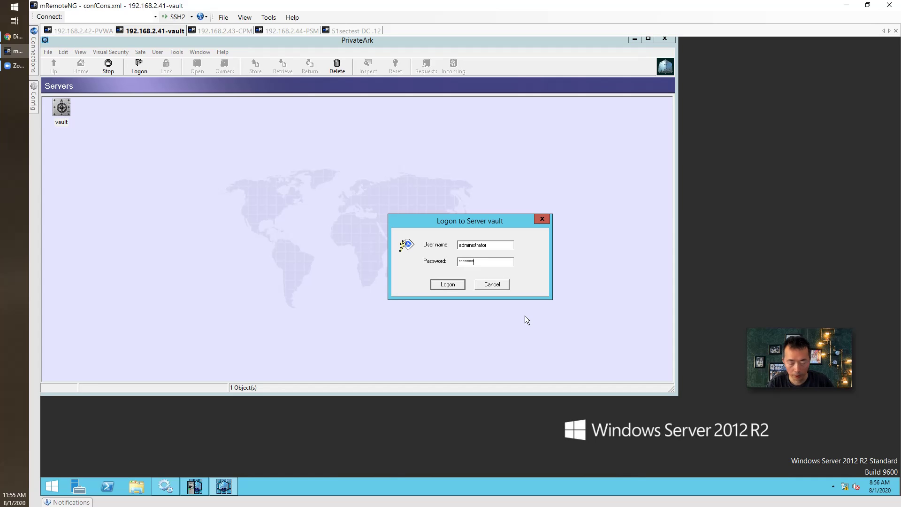
key("Return")
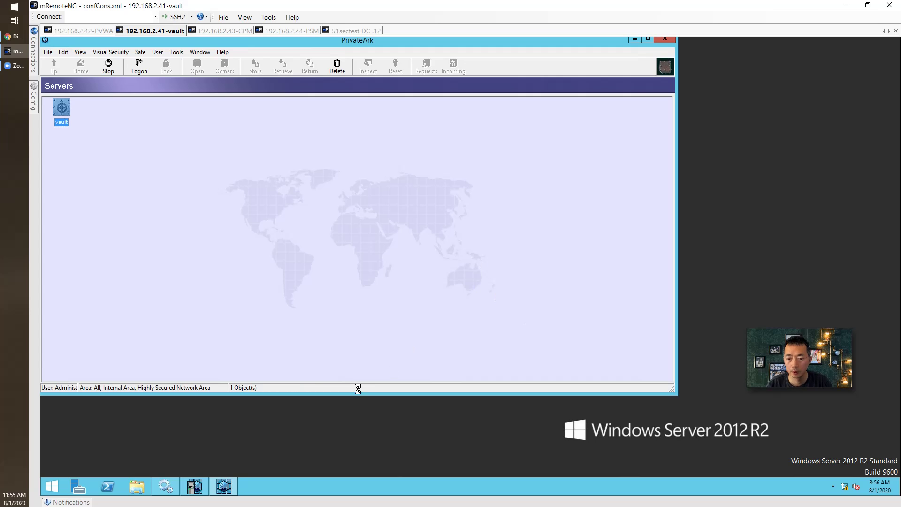
Review the mapped LDAP user in Users and Groups, then close it.
left_click(179, 53)
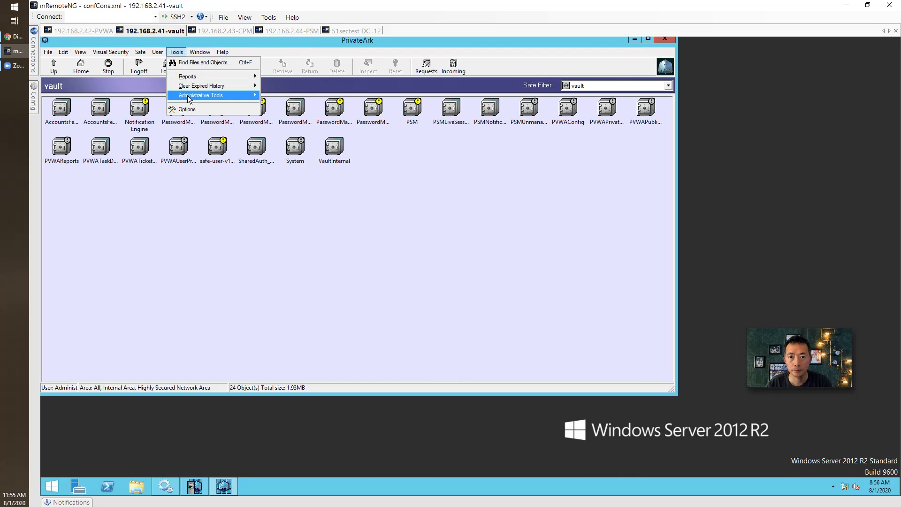
left_click(281, 93)
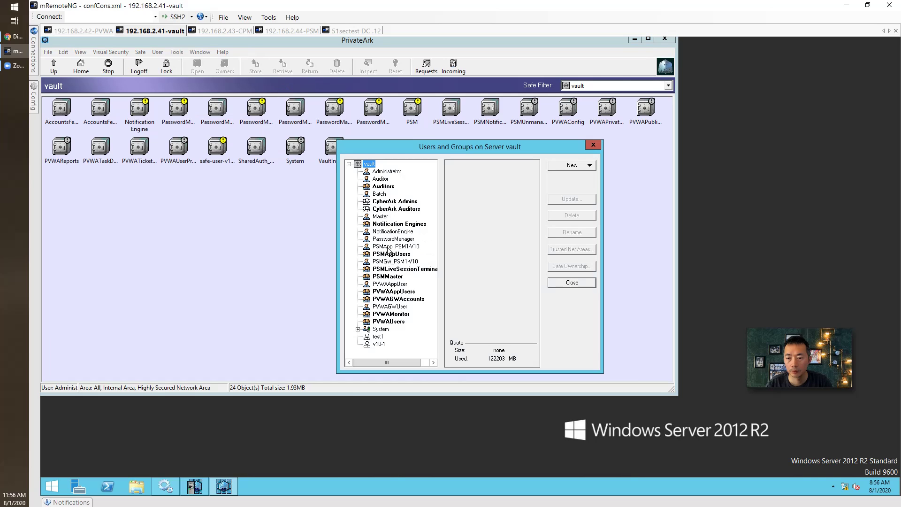
scroll(399, 341, "right", 1)
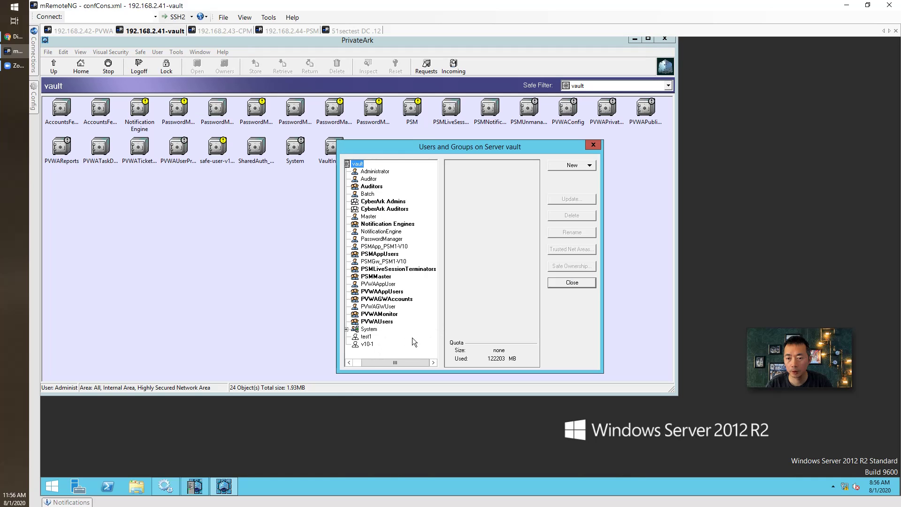
left_click(375, 343)
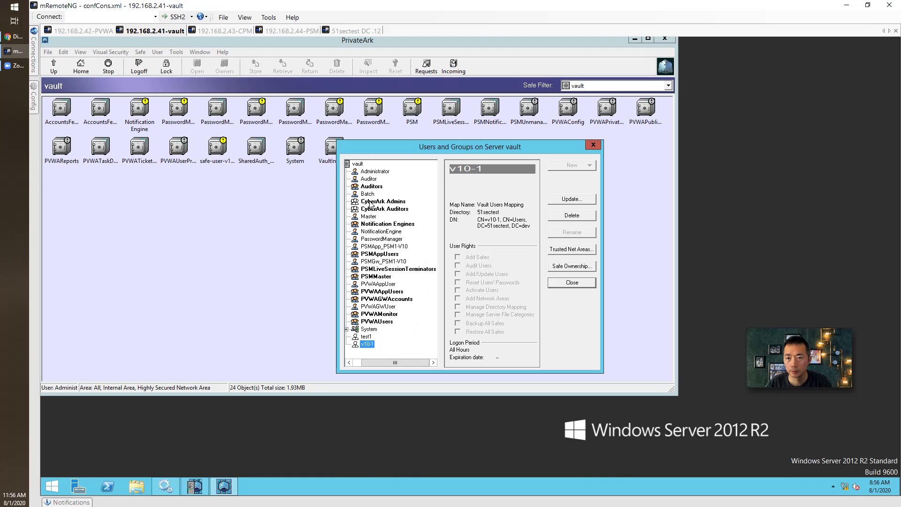
left_click(555, 280)
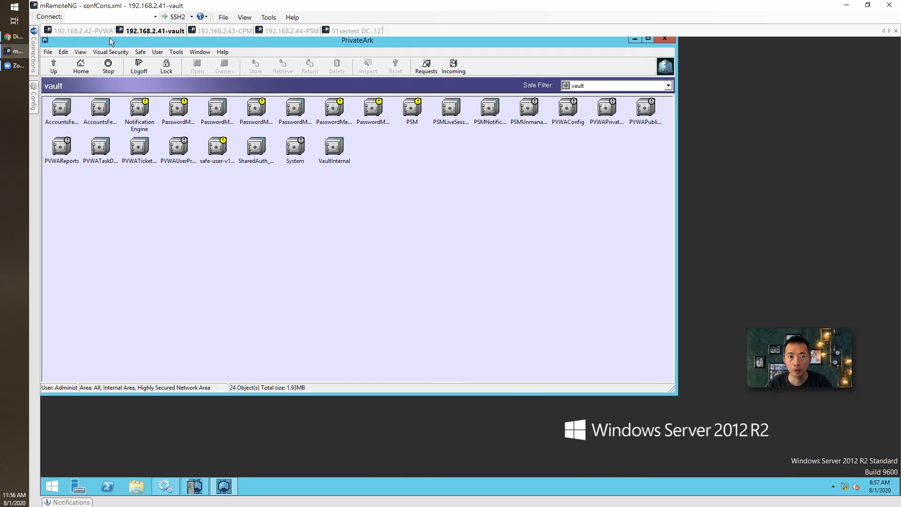
Reload the PVWA to its logon page and sign in with CyberArk authentication.
left_click(99, 31)
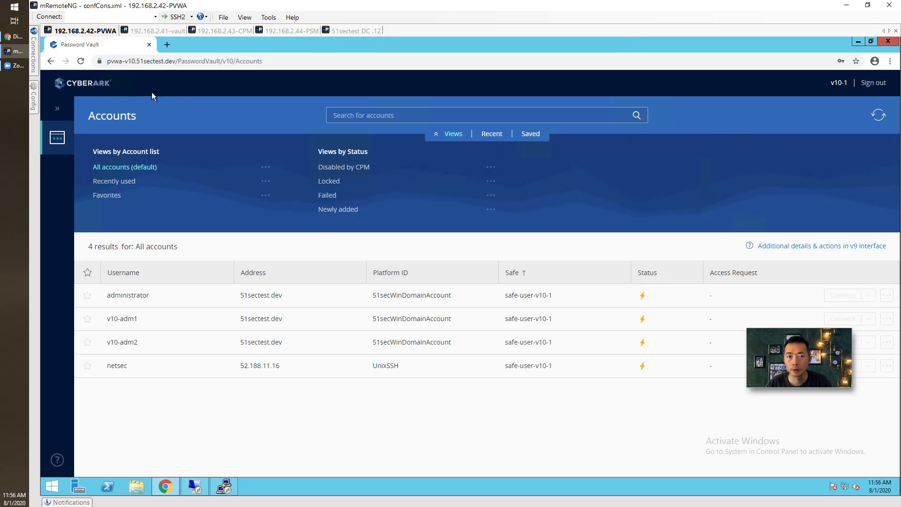
left_click(81, 61)
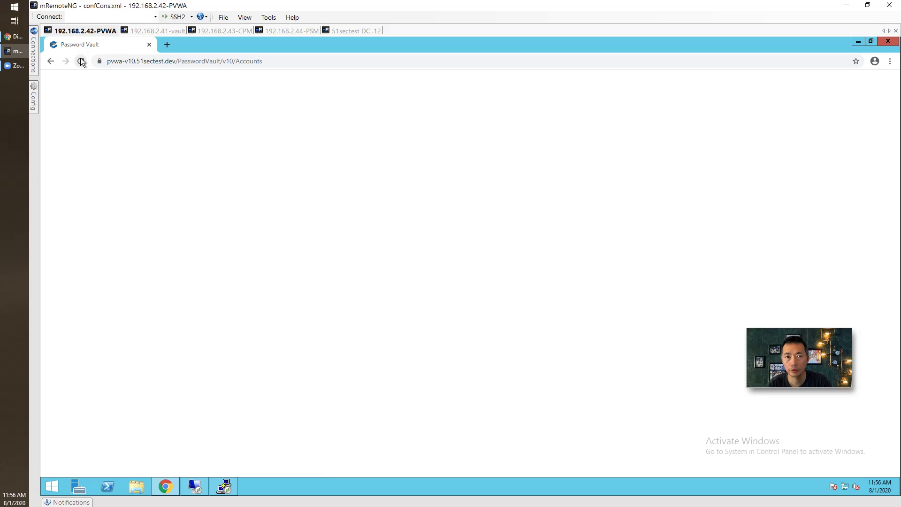
left_click(81, 61)
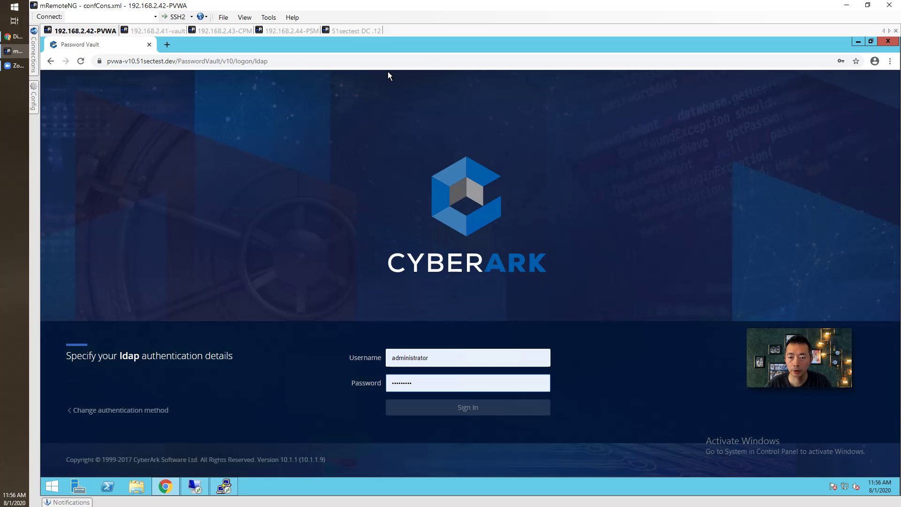
left_click(123, 412)
left_click(413, 378)
left_click(438, 363)
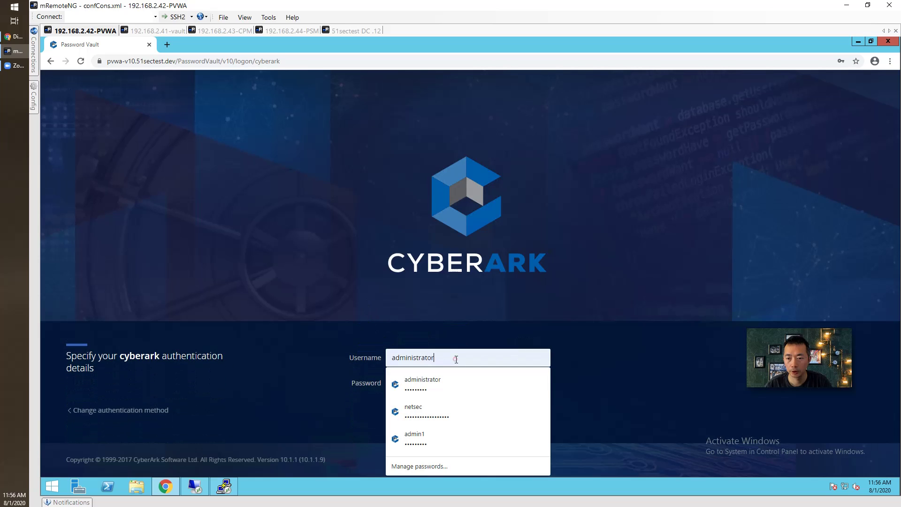
left_click(561, 317)
left_click(476, 408)
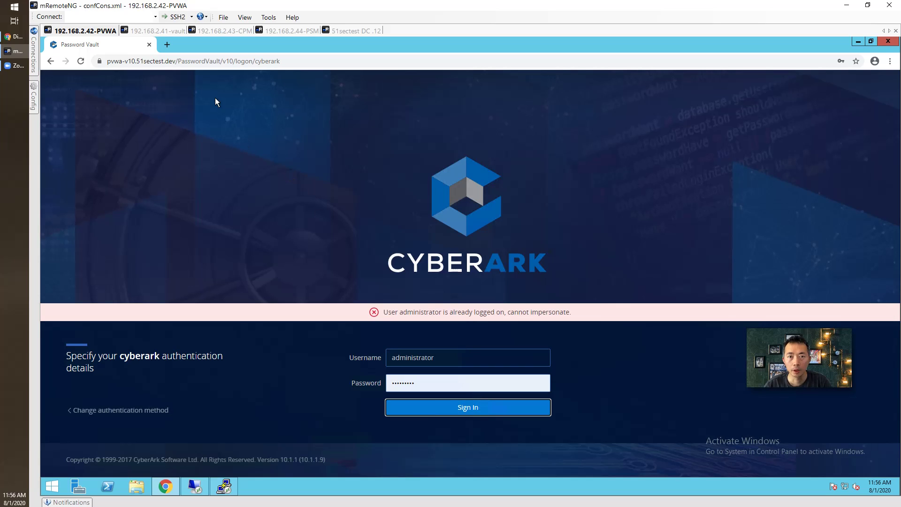
Log the PrivateArk client off the vault, then retry the PVWA sign-in.
left_click(168, 31)
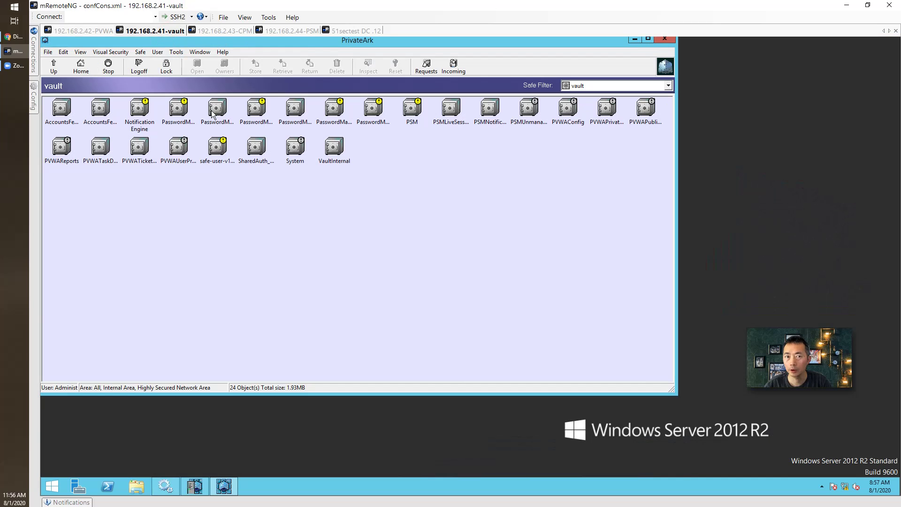
left_click(132, 62)
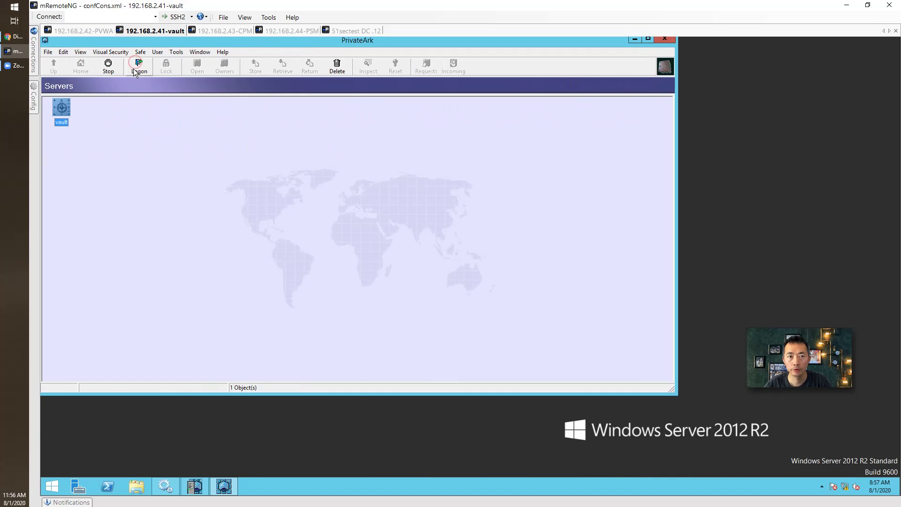
left_click(84, 31)
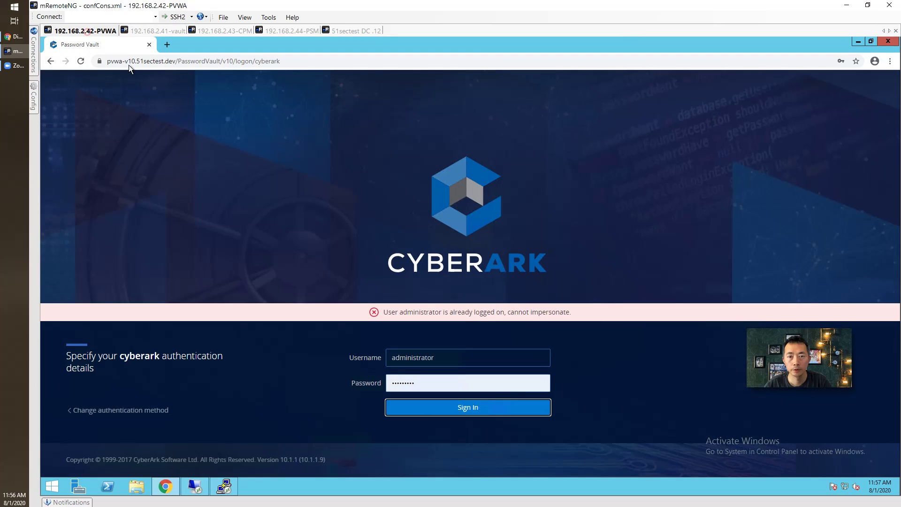
left_click(474, 407)
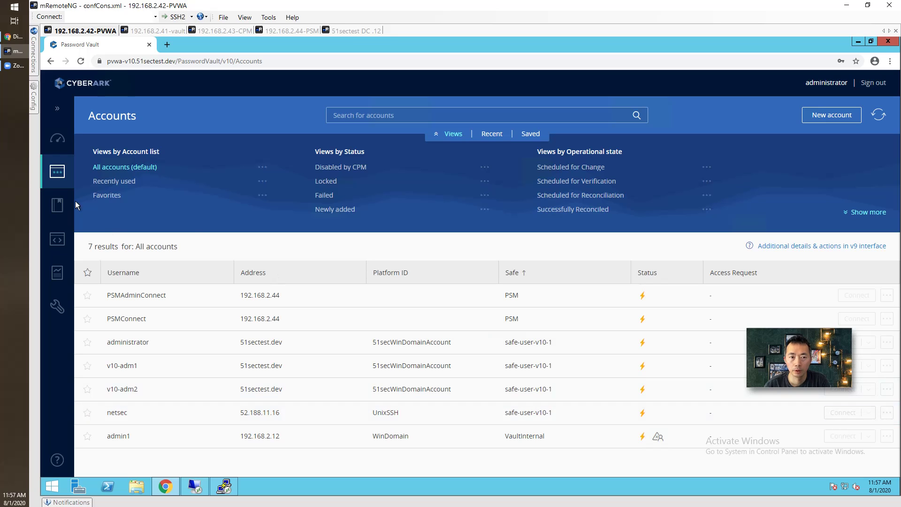
Check PVWA System Health, then switch to the 192.168.2.43-CPM server session.
left_click(57, 137)
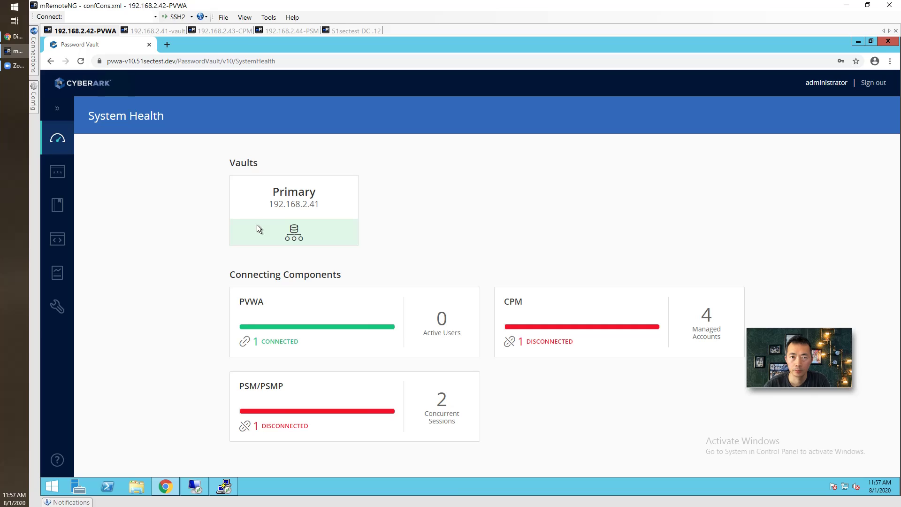
left_click(220, 31)
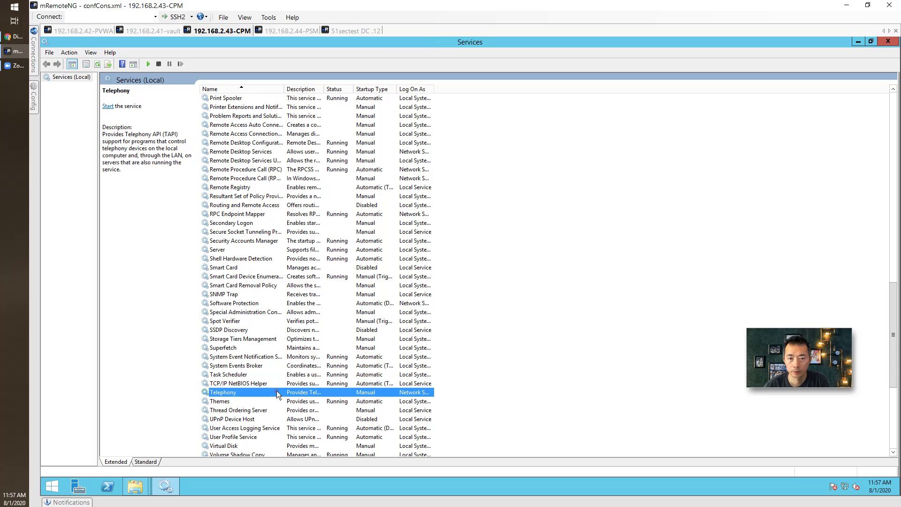
Start the CyberArk Central Policy Manager Scanner and CyberArk Password Manager services.
scroll(277, 394, "up", 20)
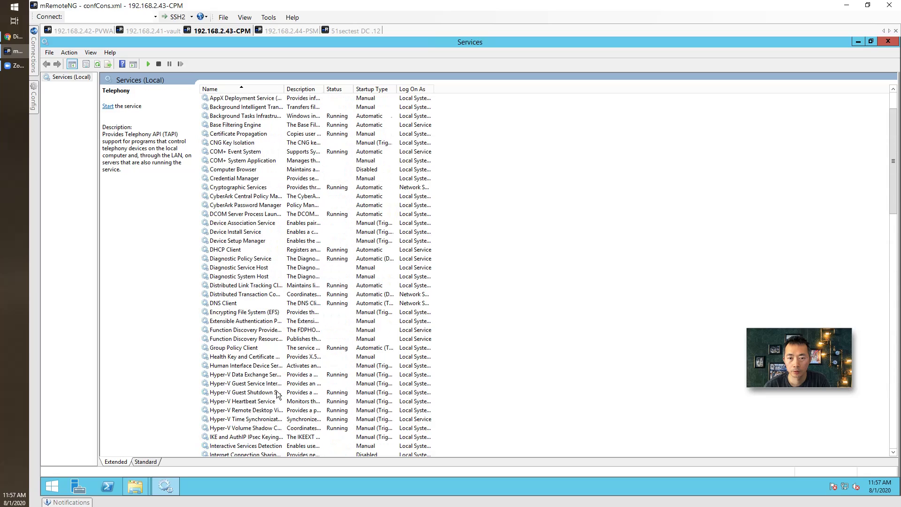
scroll(276, 394, "up", 2)
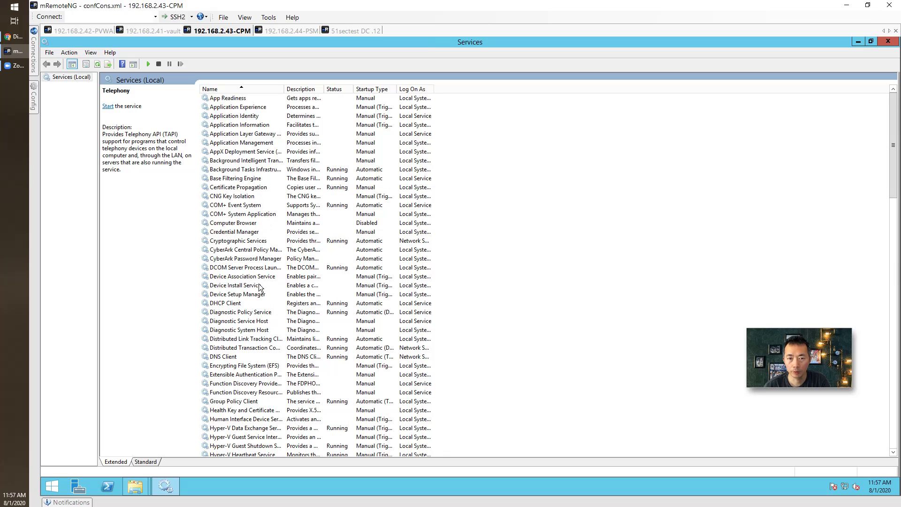
right_click(249, 249)
left_click(267, 254)
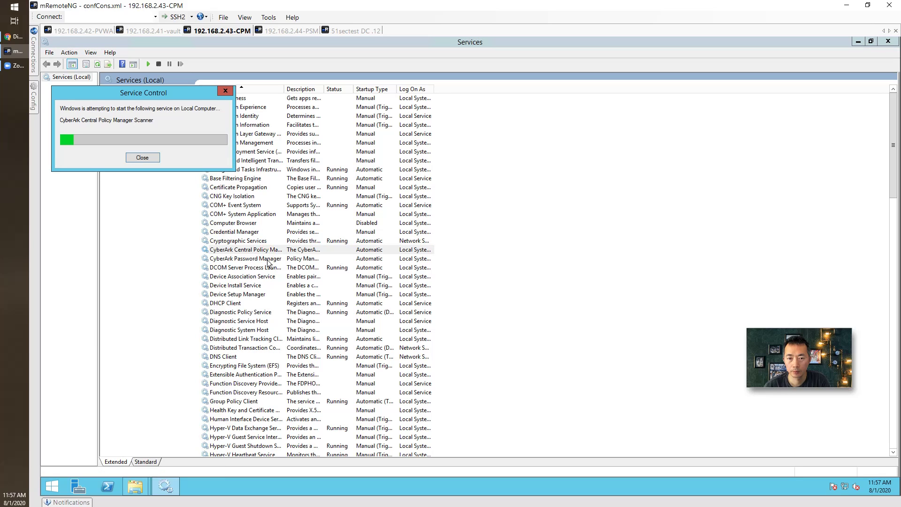
left_click(268, 258)
right_click(268, 262)
left_click(276, 265)
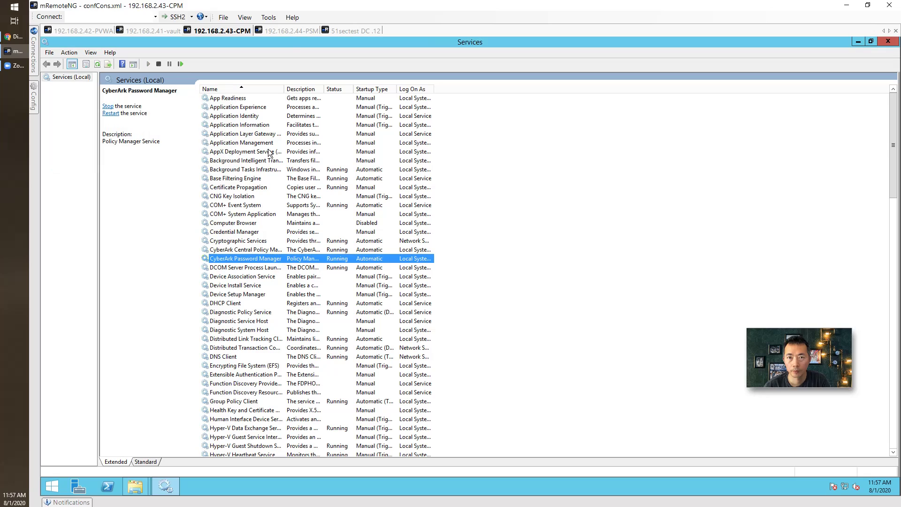
On the PSM server, open services.msc and confirm Cyber-Ark Privileged Session Manager is running.
left_click(293, 32)
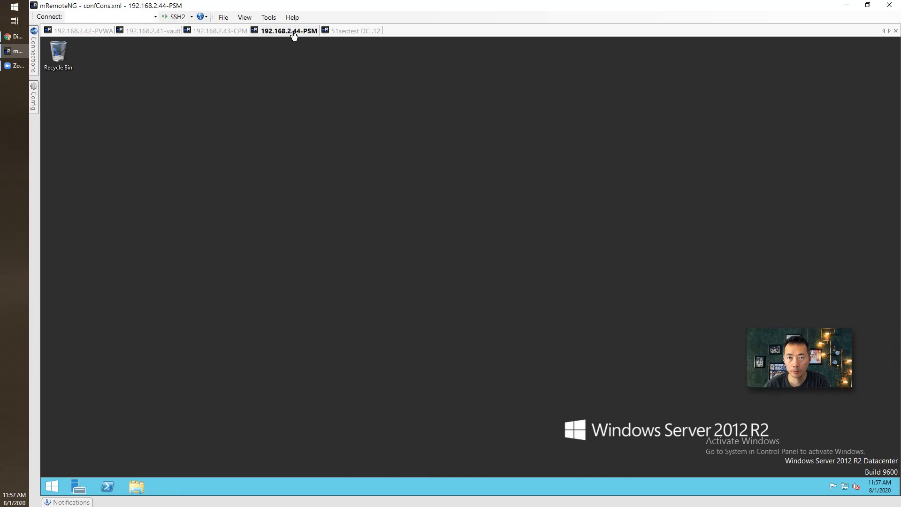
right_click(54, 487)
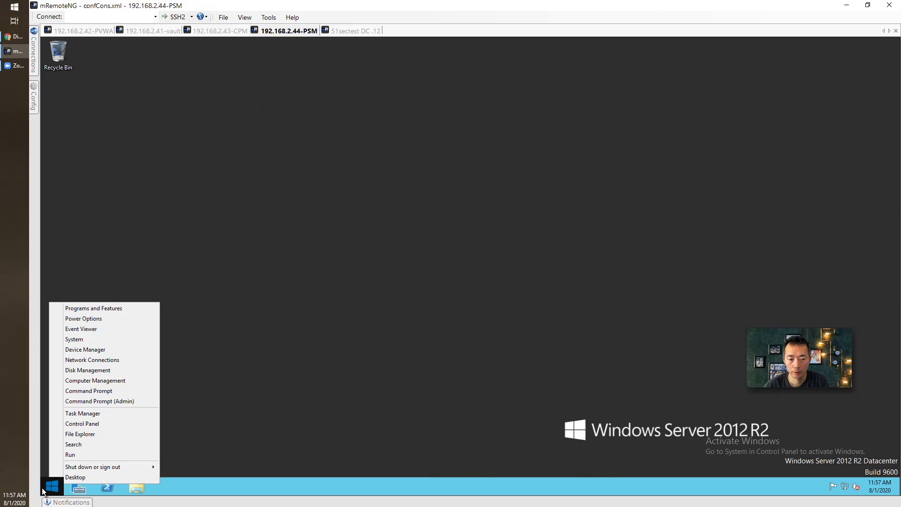
left_click(80, 457)
type("s")
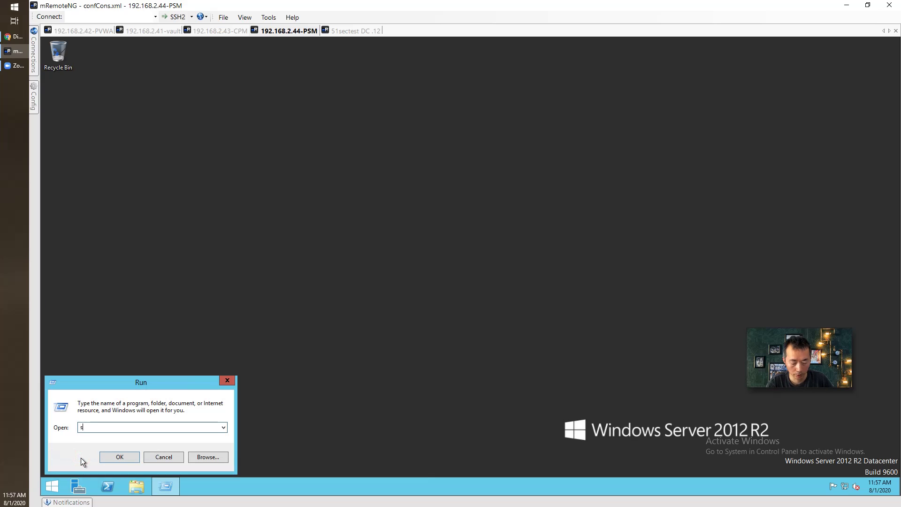
type("ervices")
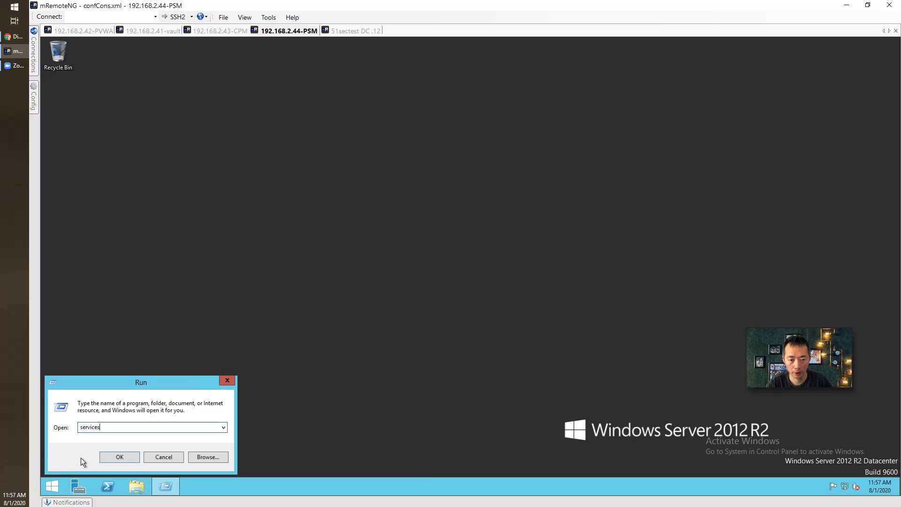
type(".msc")
key("Return")
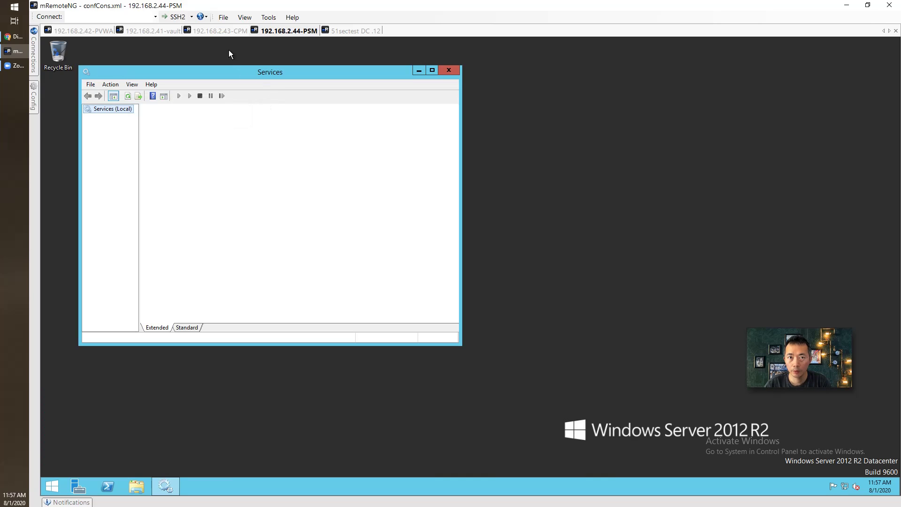
double_click(262, 72)
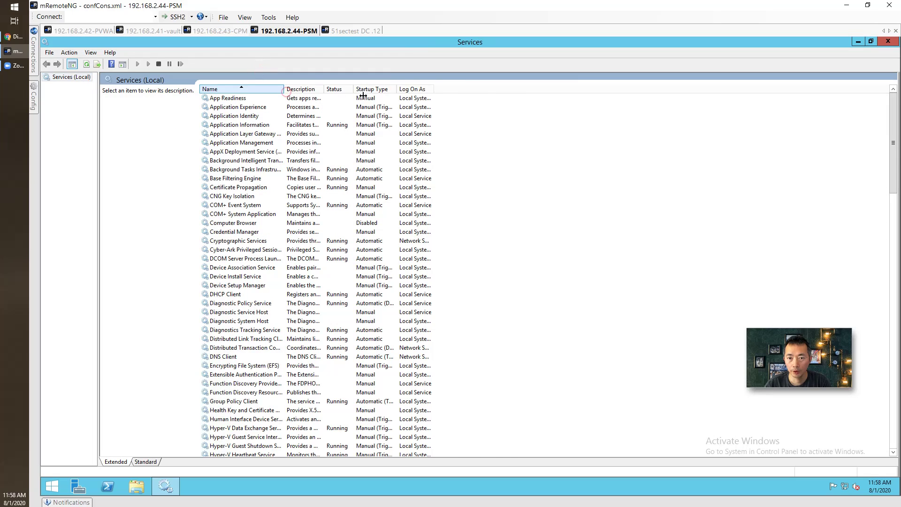
left_click_drag(285, 92, 620, 89)
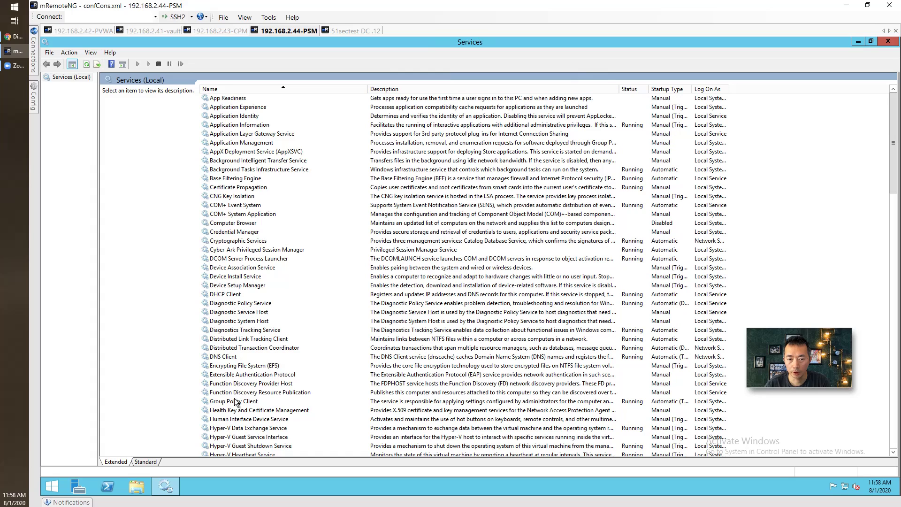
left_click(231, 251)
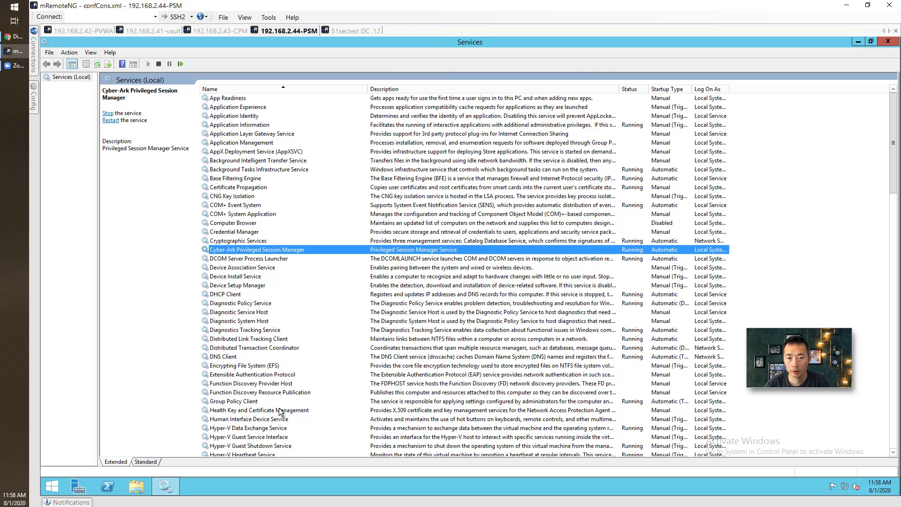
scroll(280, 412, "down", 11)
left_click(89, 31)
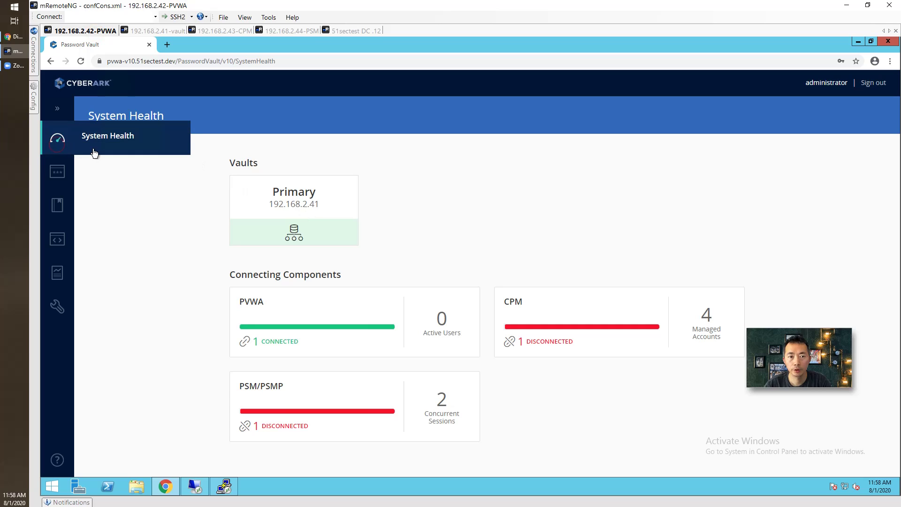
Refresh System Health via Accounts until PVWA, CPM and PSM/PSMP show connected.
left_click(98, 138)
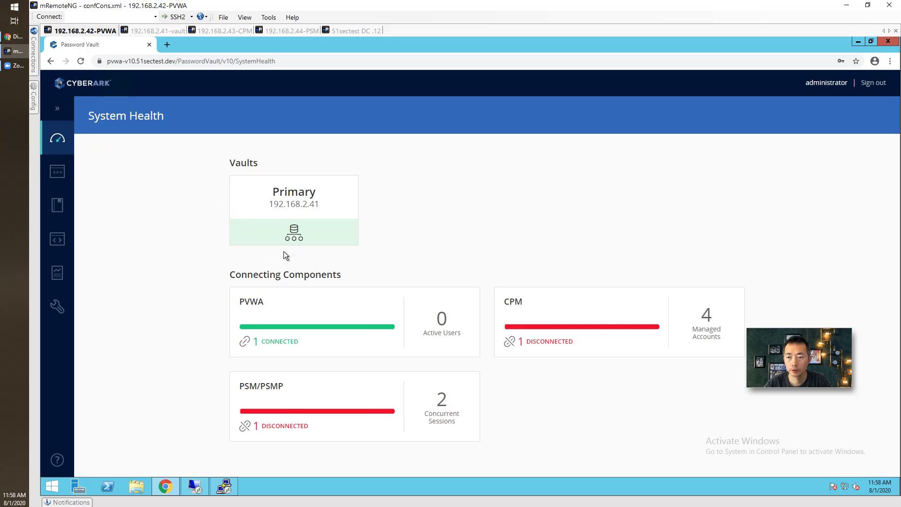
left_click(58, 172)
left_click(56, 141)
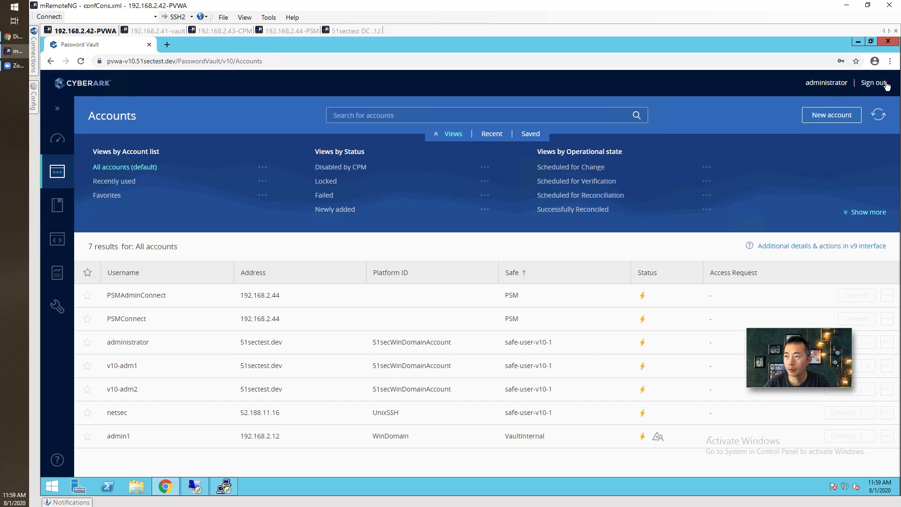
Sign out of PVWA and switch the sign-in method to LDAP.
left_click(885, 83)
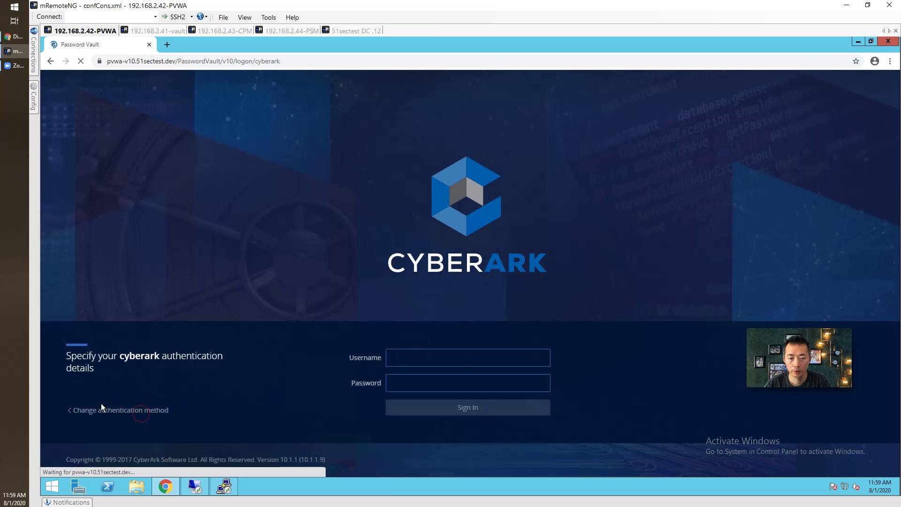
left_click(83, 411)
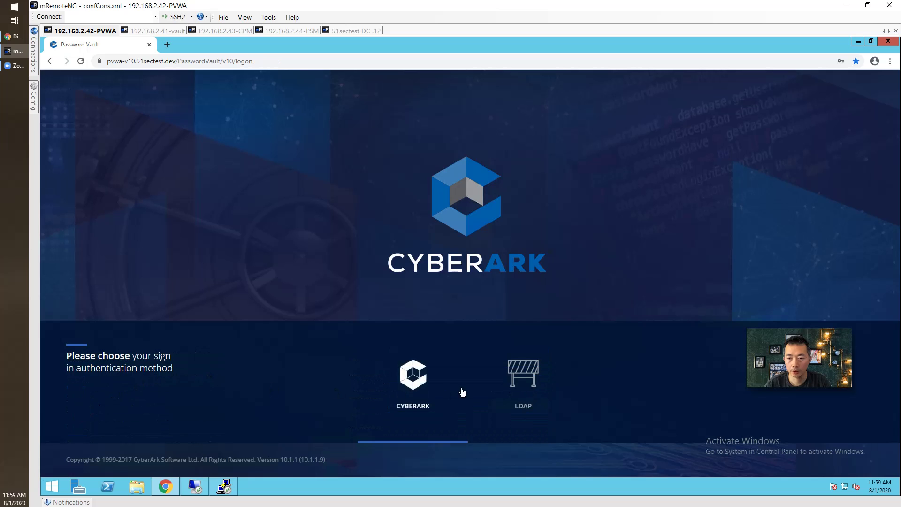
left_click(522, 376)
Sign in with the lab user's LDAP username and password, declining Chrome's save-password prompt.
left_click(440, 365)
double_click(443, 361)
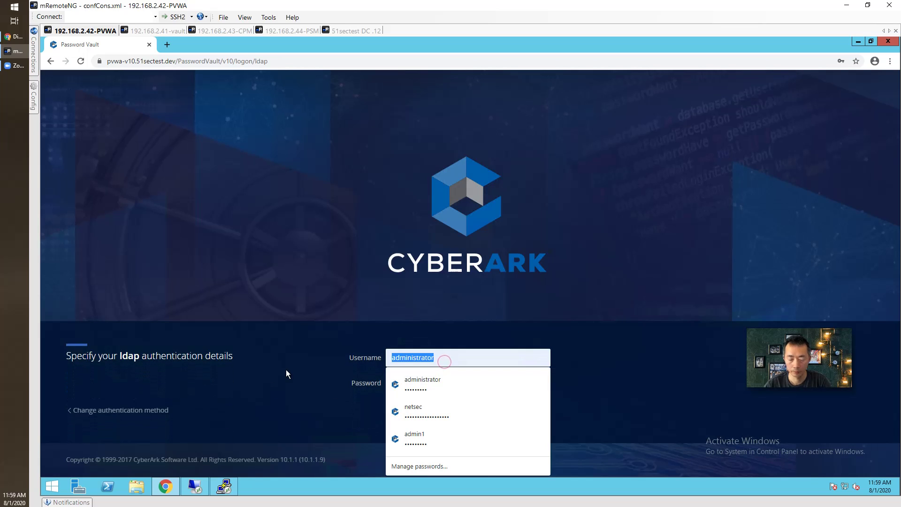
type("v10-1")
key("Tab")
key("Return")
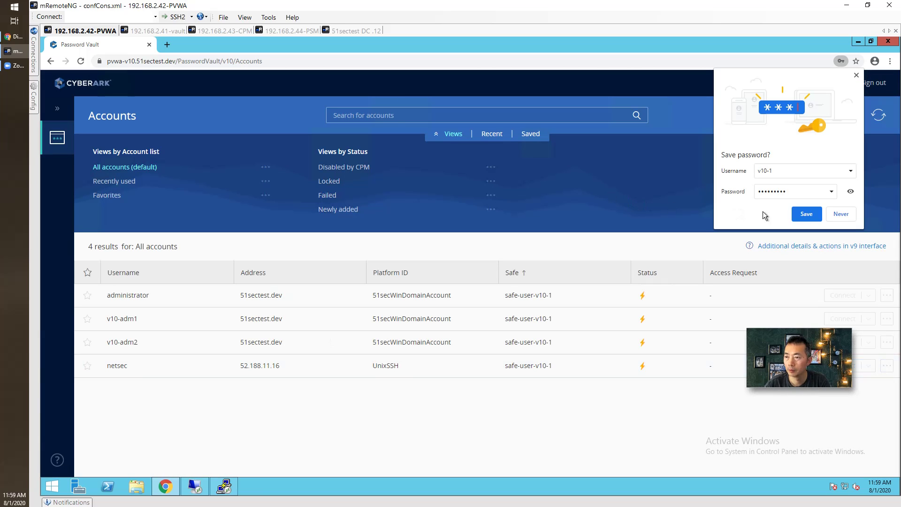
left_click(840, 209)
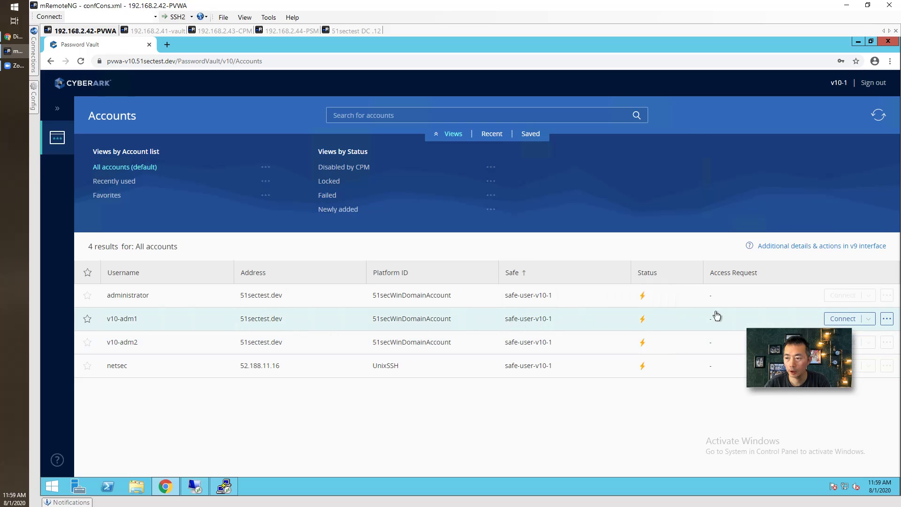
Launch a PSM RDP connection from the second account to remote machine 192.168.2.12.
left_click(842, 319)
left_click(420, 308)
type("192")
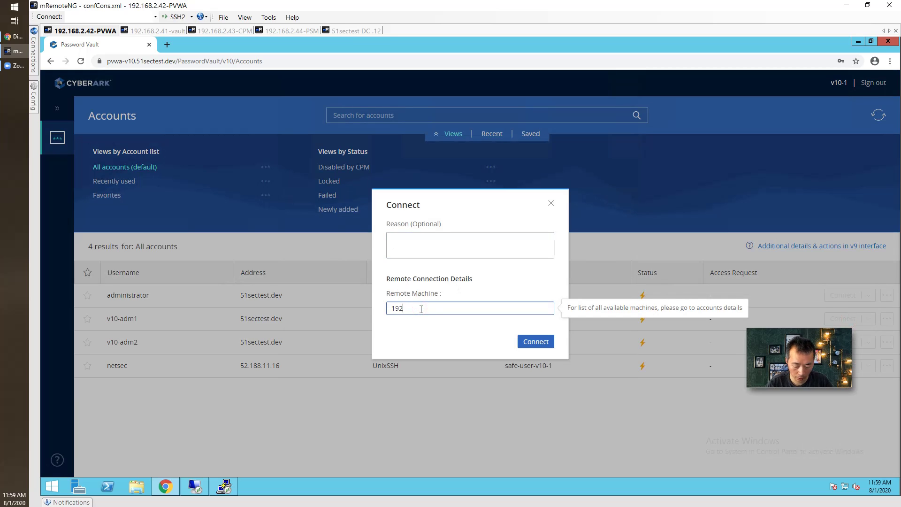
type(".168.2")
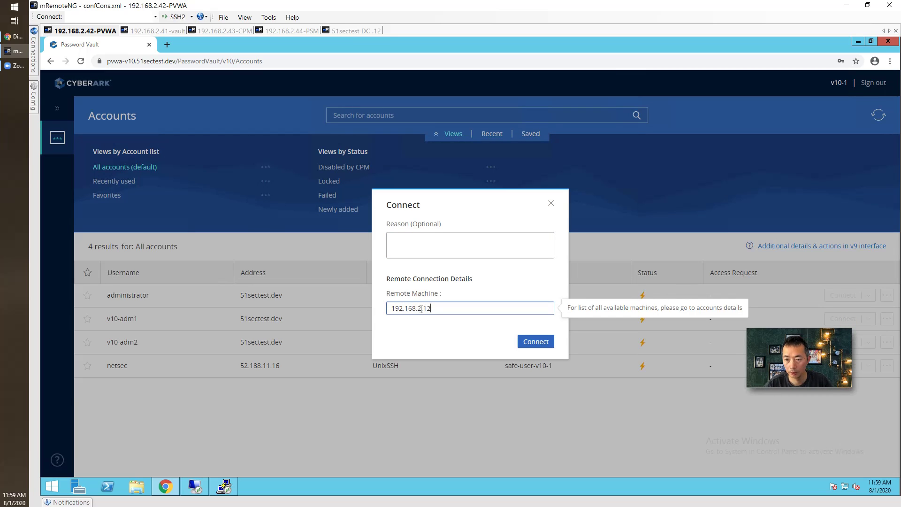
type(".12")
left_click(537, 342)
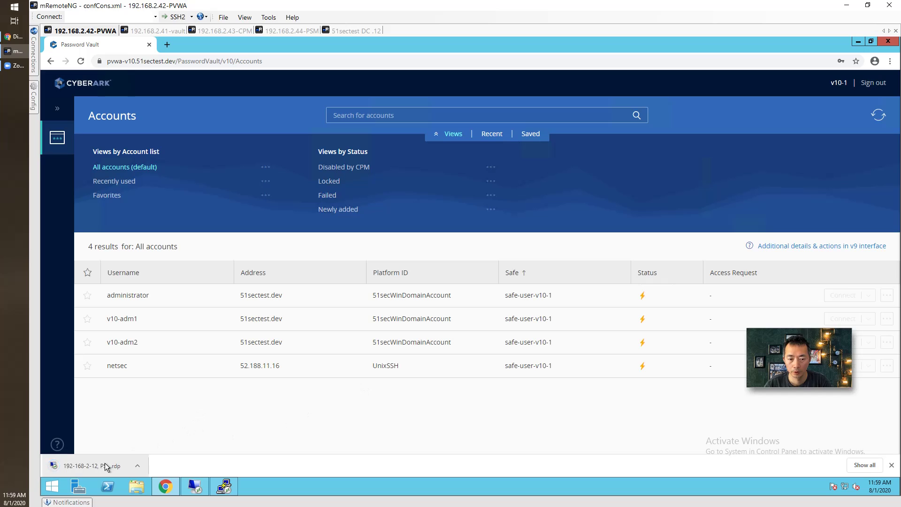
left_click(106, 466)
left_click(528, 313)
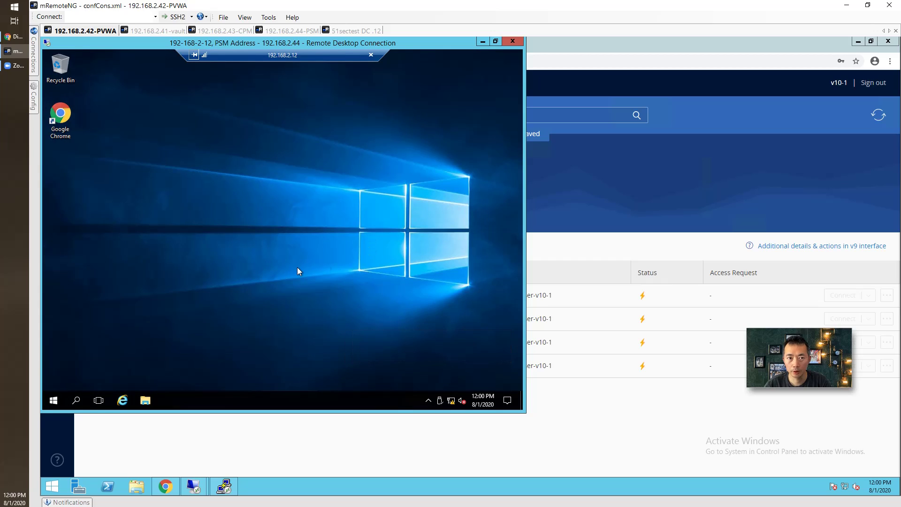
Browse Windows Administrative Tools on the remote machine, then disconnect the session.
left_click(54, 399)
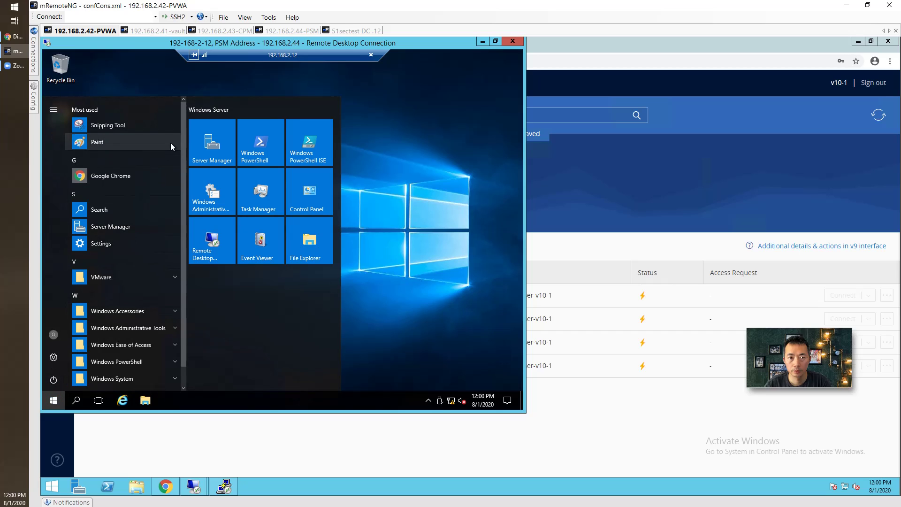
left_click_drag(183, 284, 185, 328)
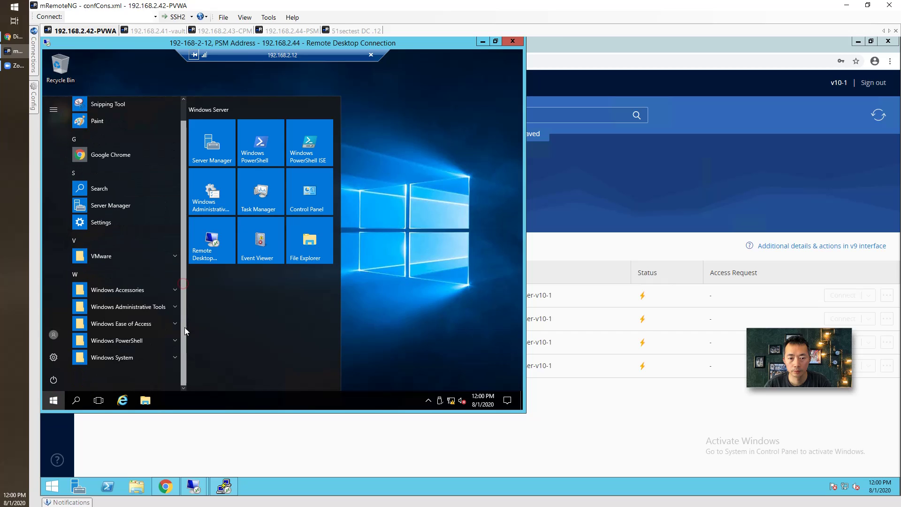
left_click(164, 310)
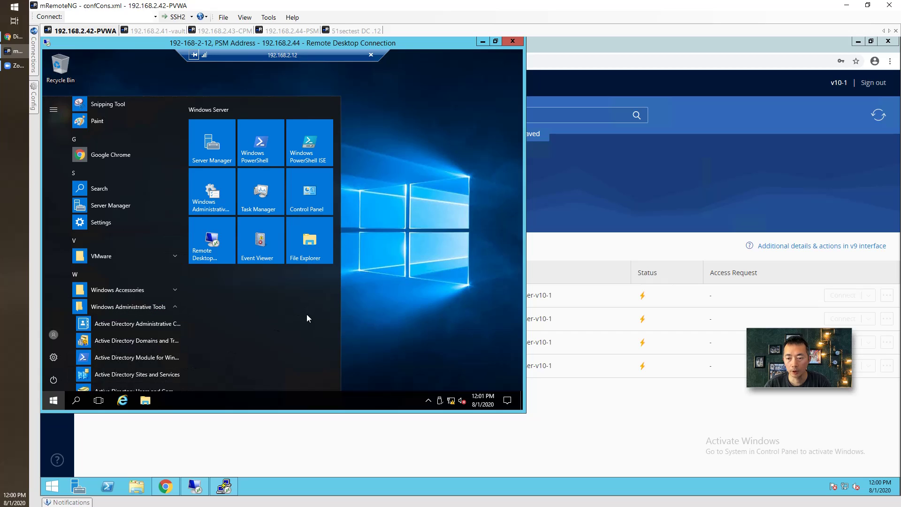
left_click(512, 43)
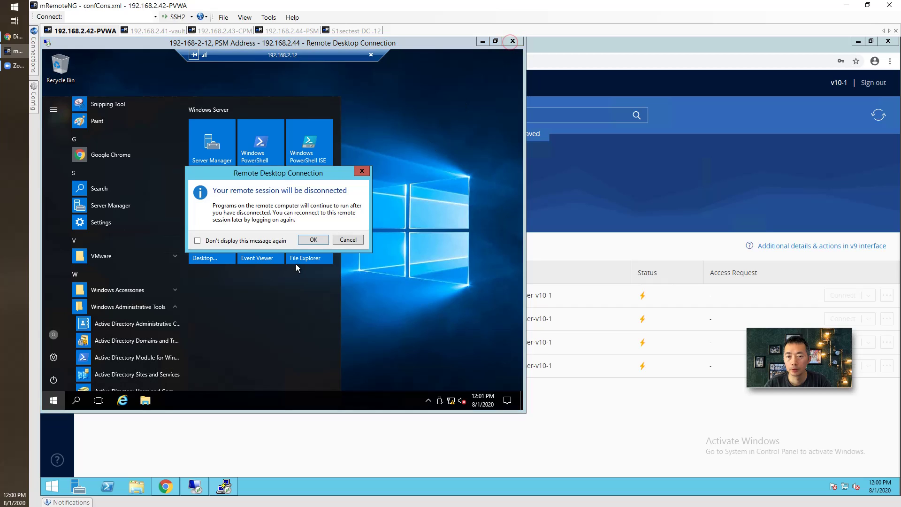
left_click(312, 243)
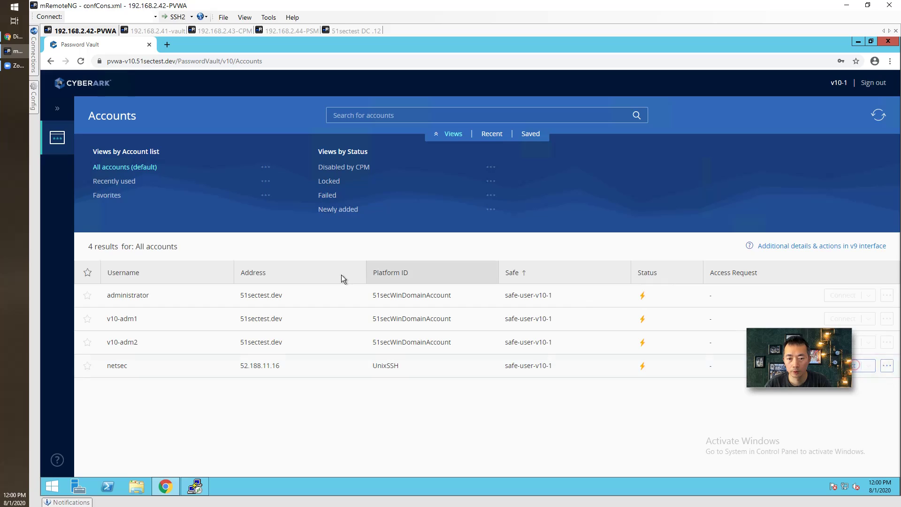
Start a PSM SSH session for the netsec account via the downloaded RemoteApp file.
left_click(267, 351)
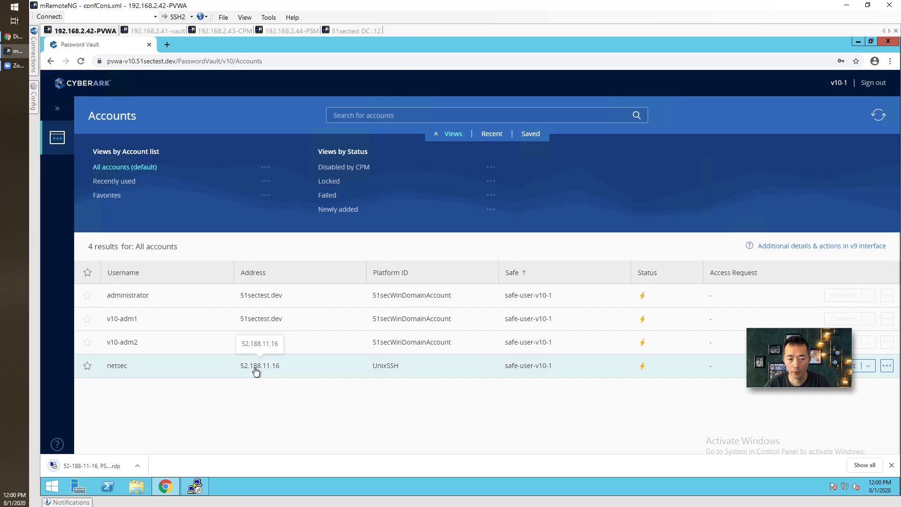
left_click(113, 463)
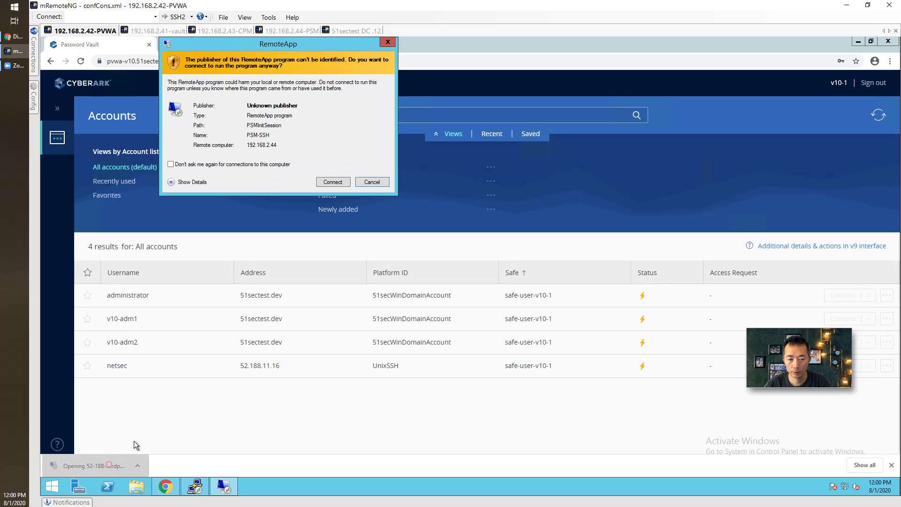
left_click(332, 183)
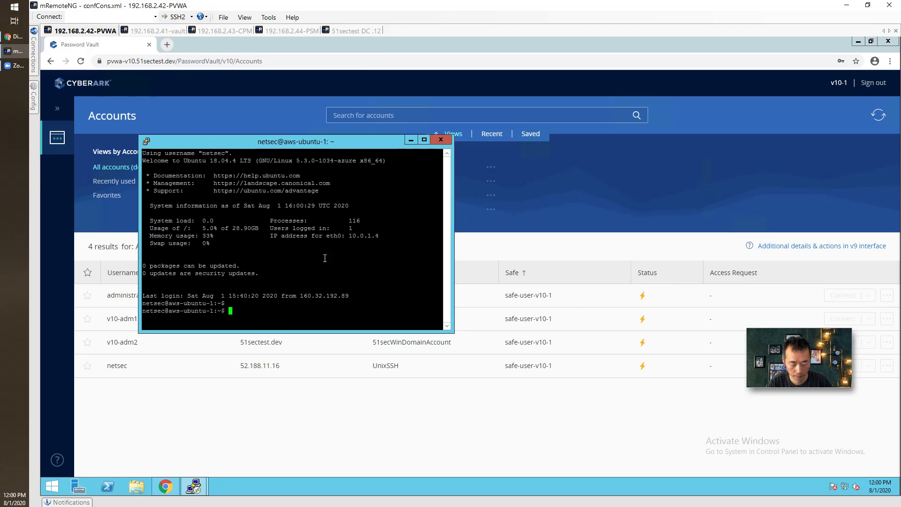
Become root with sudo -i and run apt update && apt upgrade.
type("i")
key("Return")
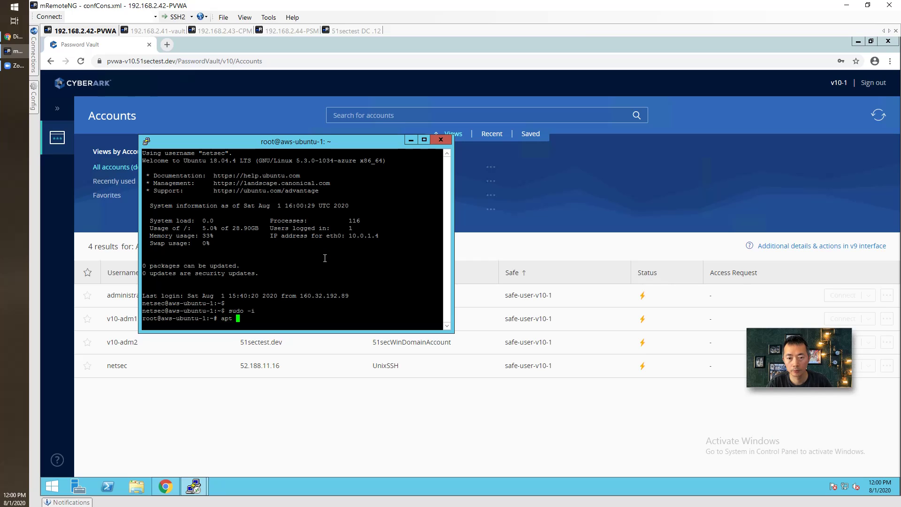
type("apt update ")
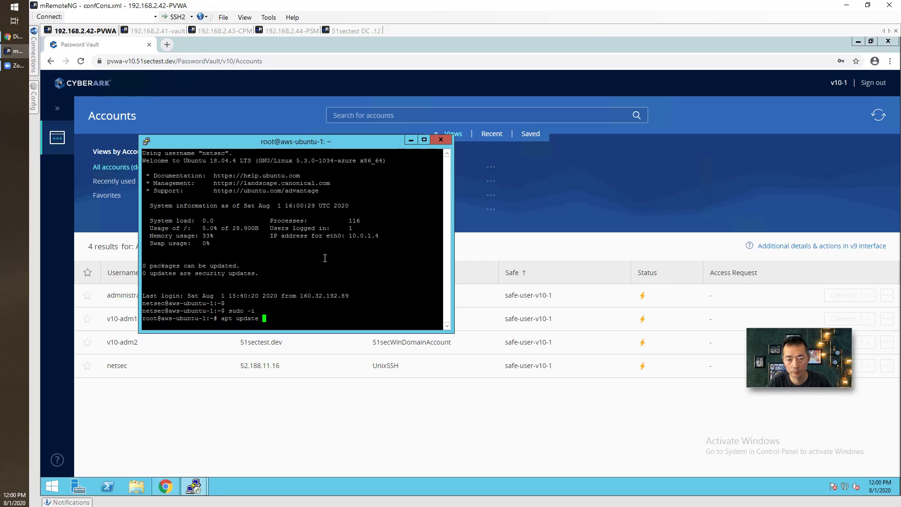
type("&& apt upgrade")
key("Return")
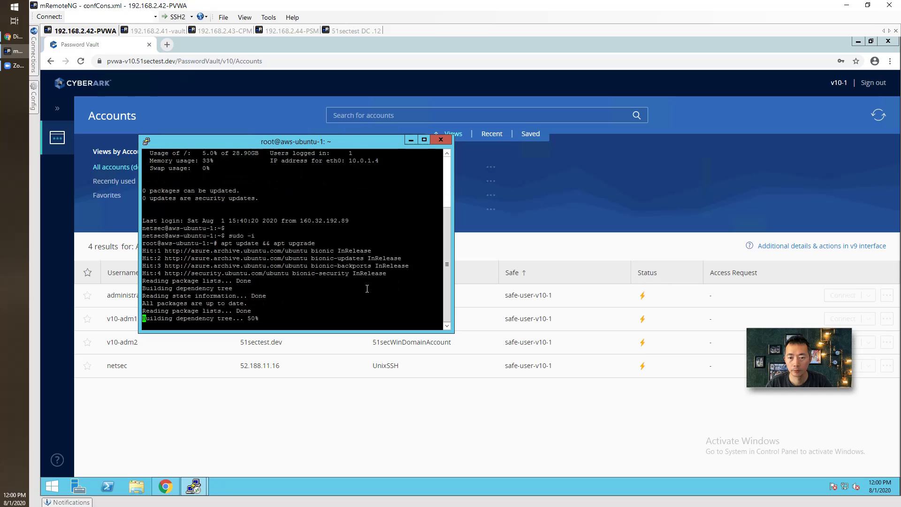
left_click(502, 301)
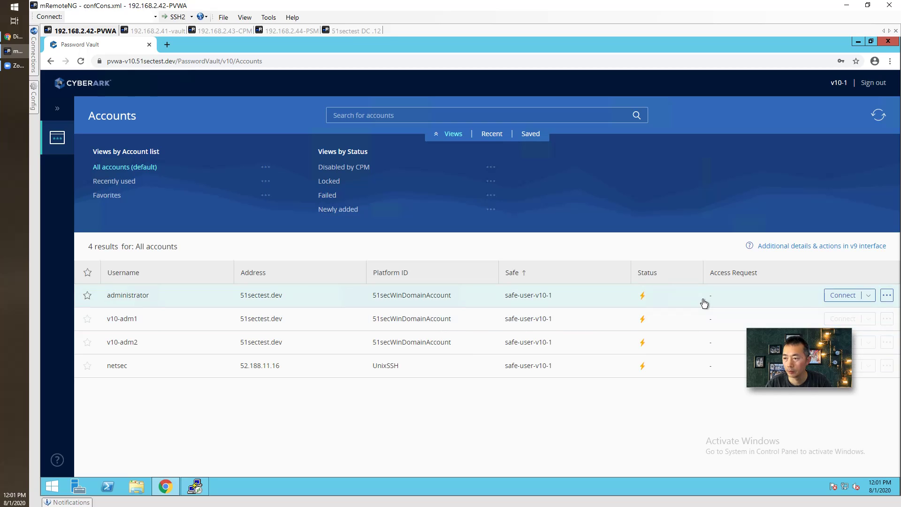
Reveal the v10-adm1 password, then view its details in the v9 interface and return.
left_click(886, 320)
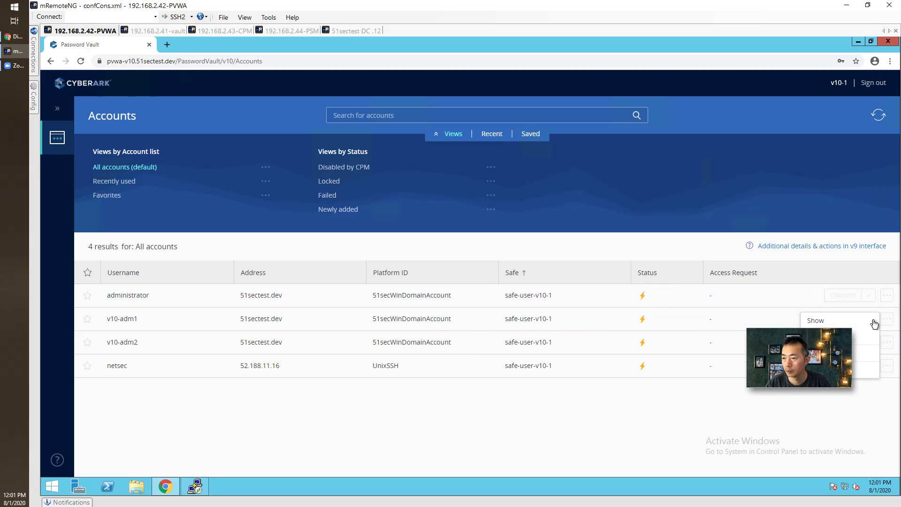
left_click_drag(814, 335, 778, 388)
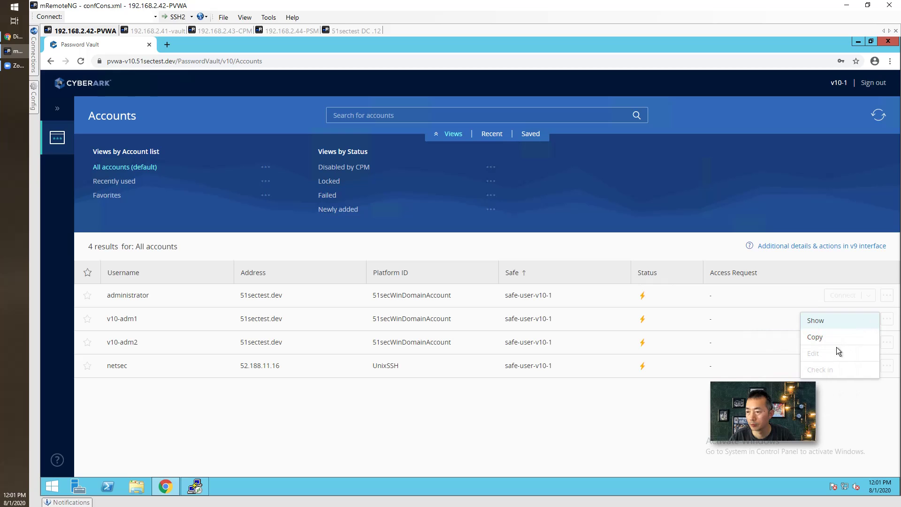
left_click(141, 318)
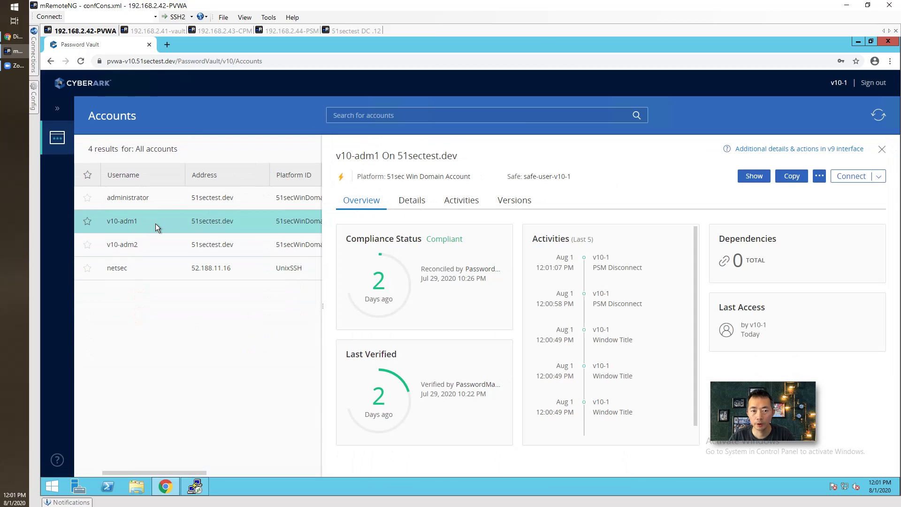
left_click(762, 183)
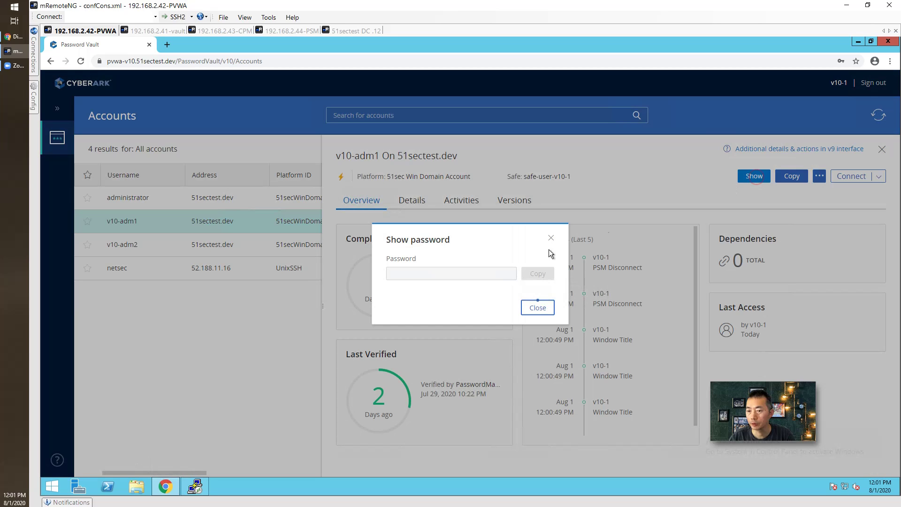
left_click(426, 275)
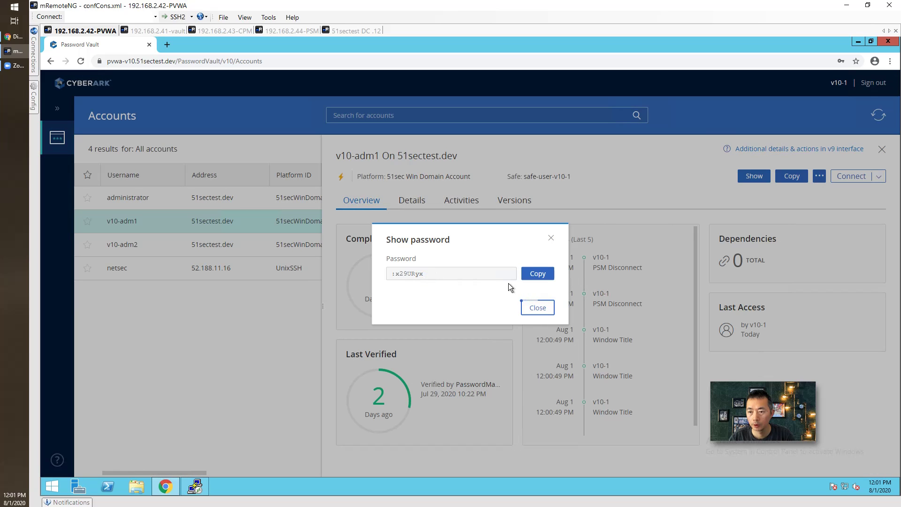
left_click(540, 309)
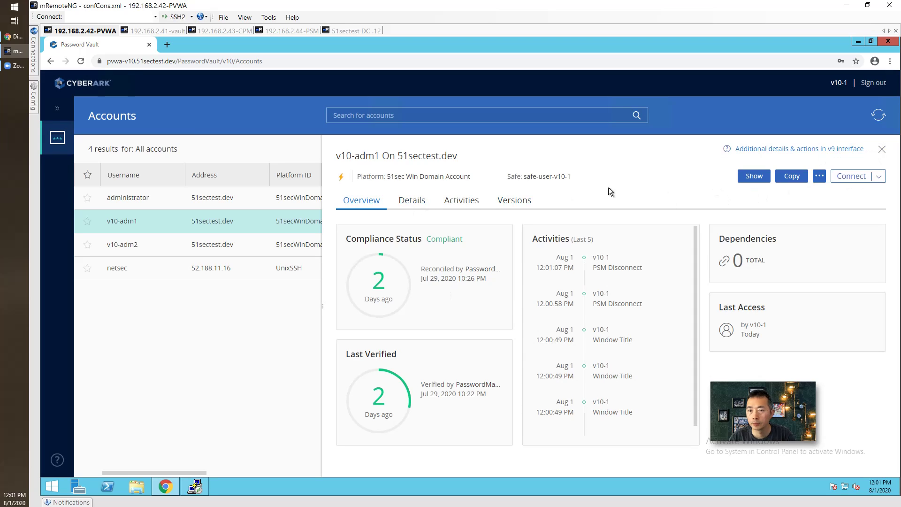
left_click(808, 149)
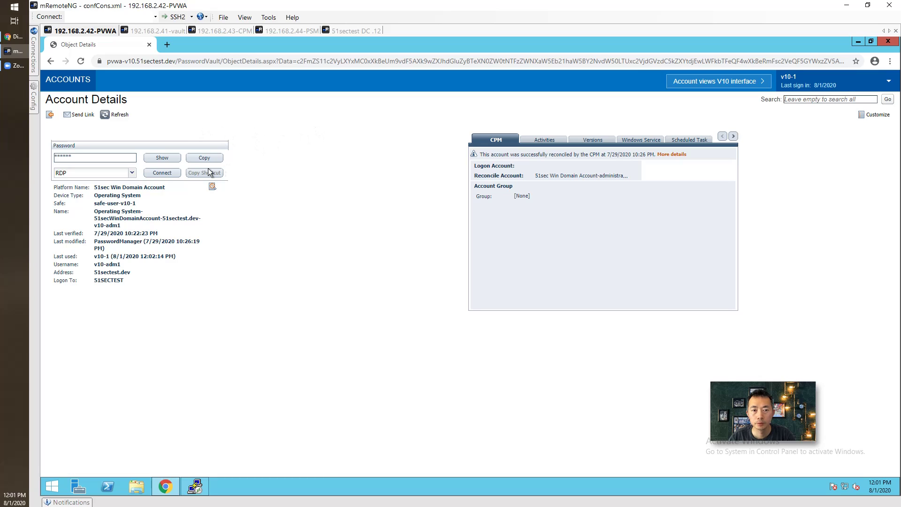
left_click(51, 64)
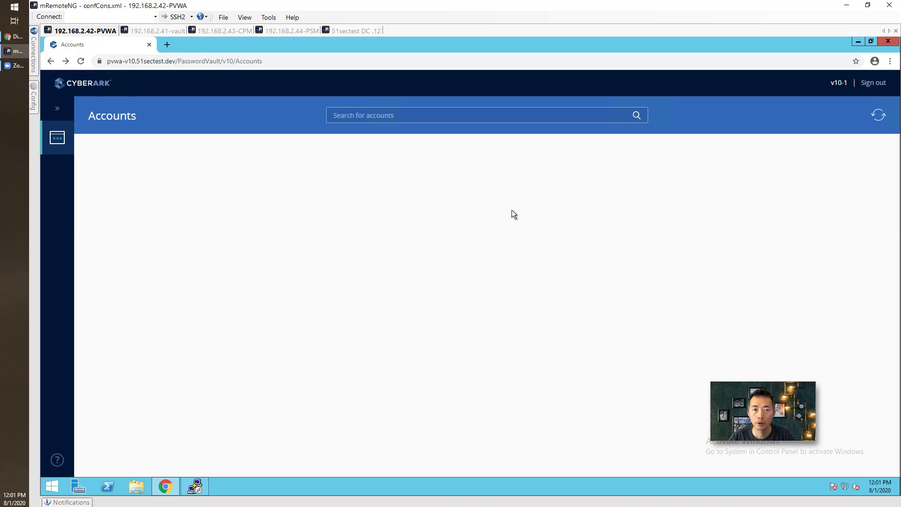
Sign out and switch the sign-in method to CyberArk authentication.
left_click(878, 87)
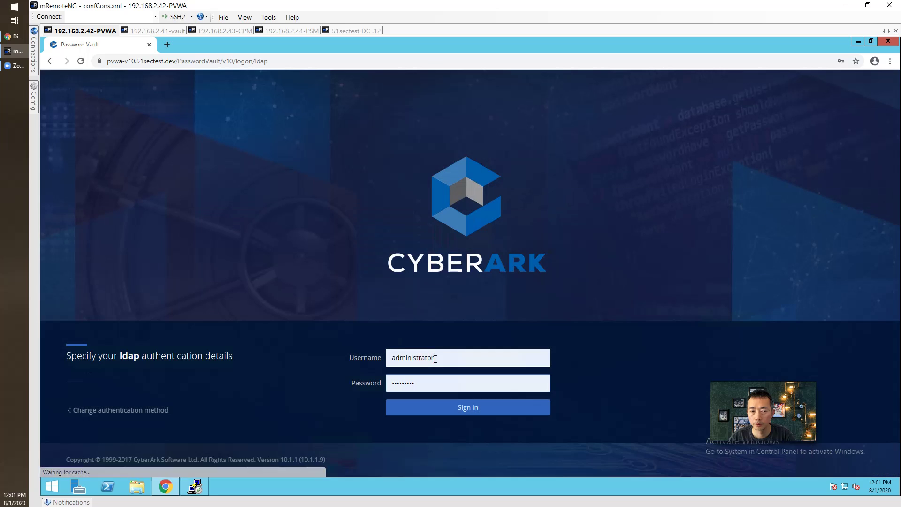
left_click(121, 410)
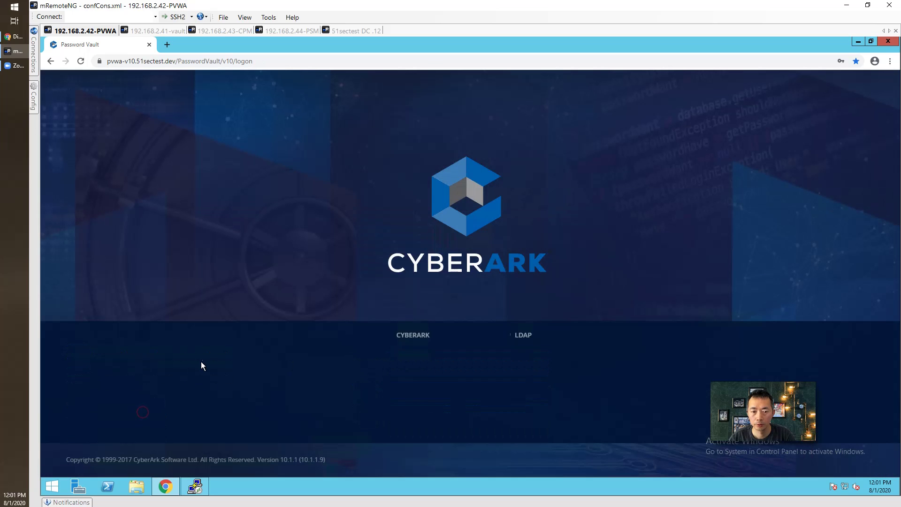
left_click(417, 381)
Sign in, then request an immediate CPM password change for v10-adm1 from its v9 details.
key("Return")
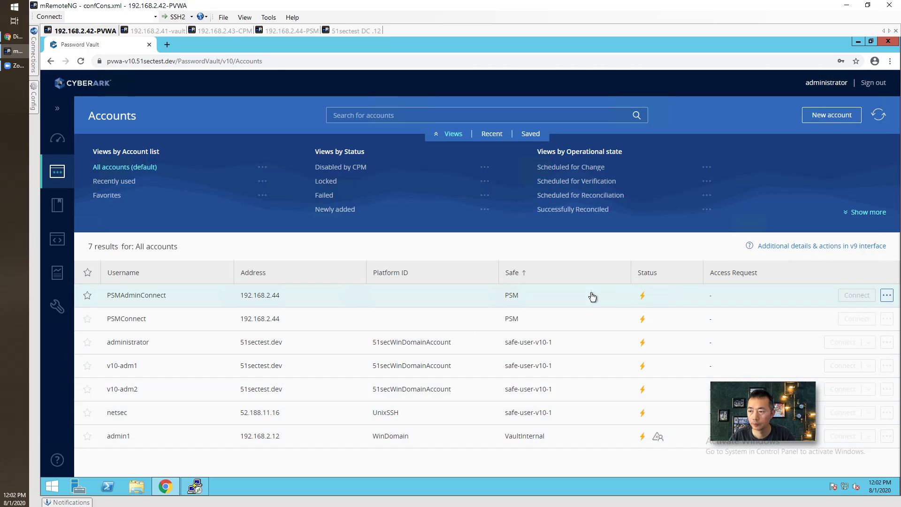
left_click(262, 369)
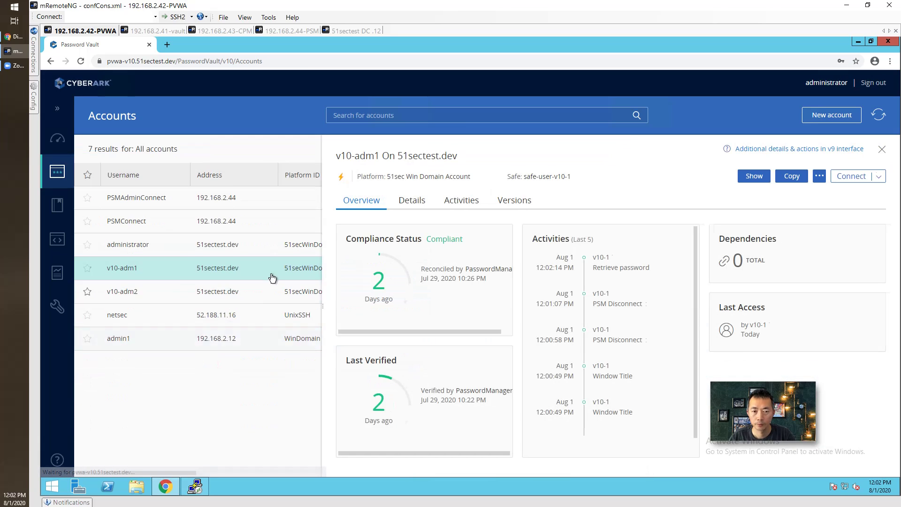
left_click(879, 176)
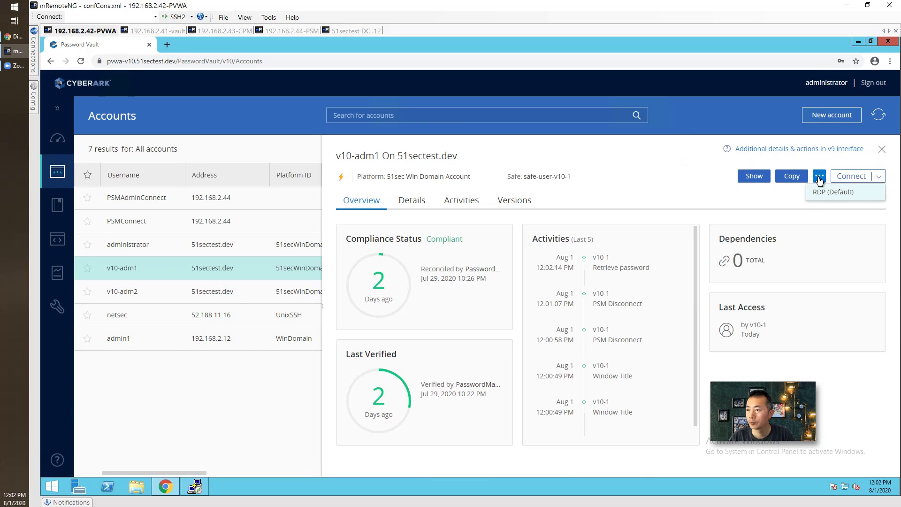
left_click(777, 149)
left_click(101, 115)
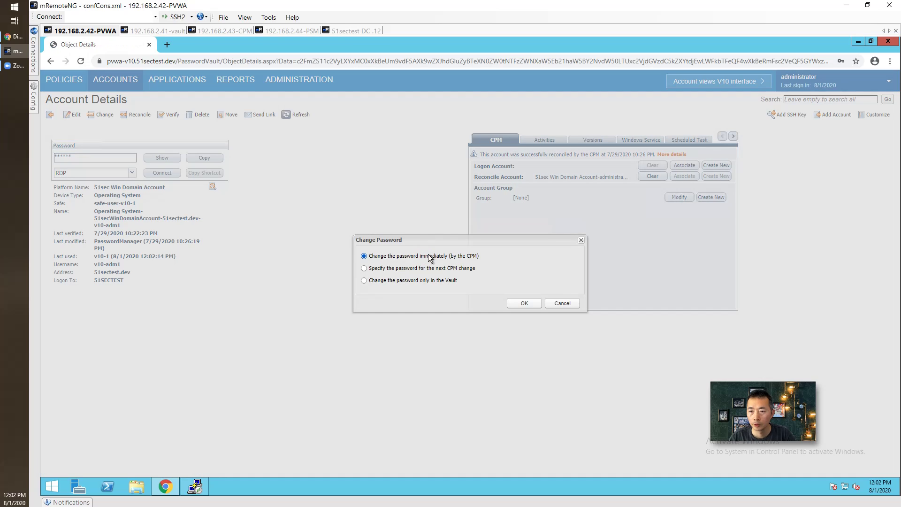
left_click(524, 303)
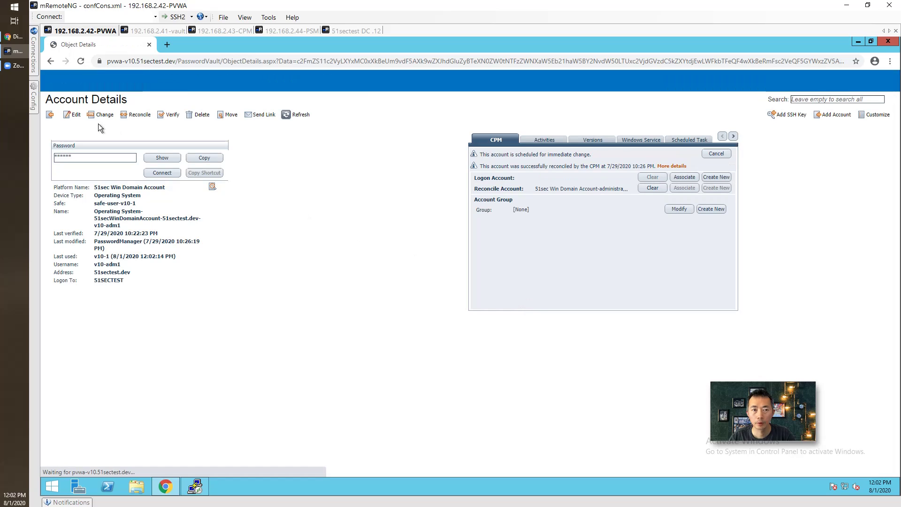
left_click(48, 117)
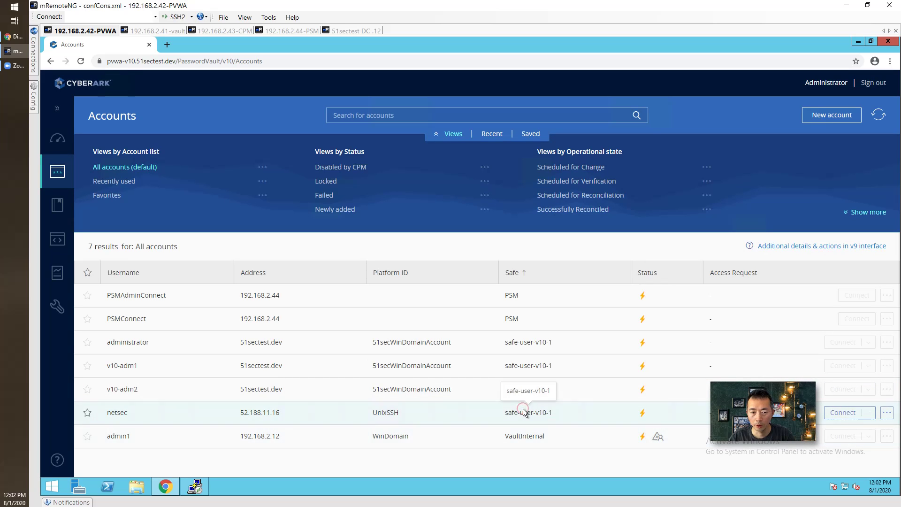
Reveal the netsec password, then request an immediate CPM change from its v9 details page.
left_click(317, 414)
left_click(760, 178)
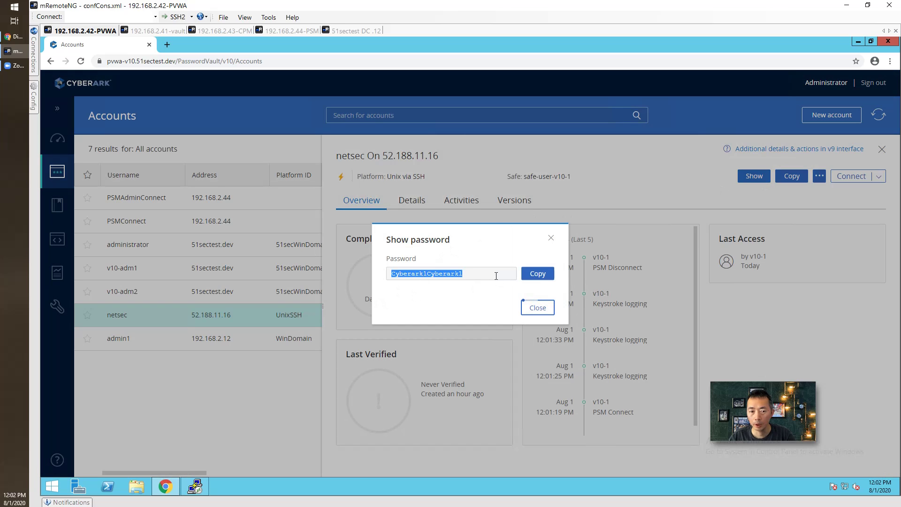
left_click(529, 307)
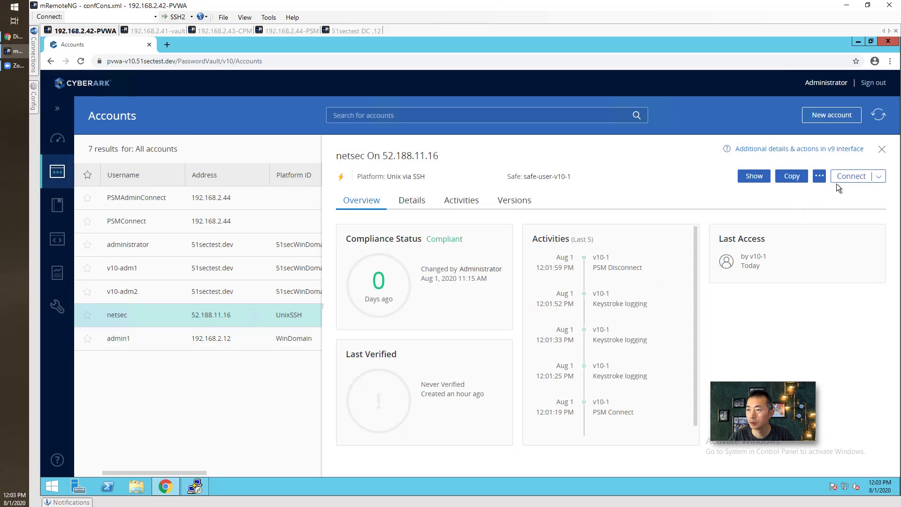
left_click(808, 148)
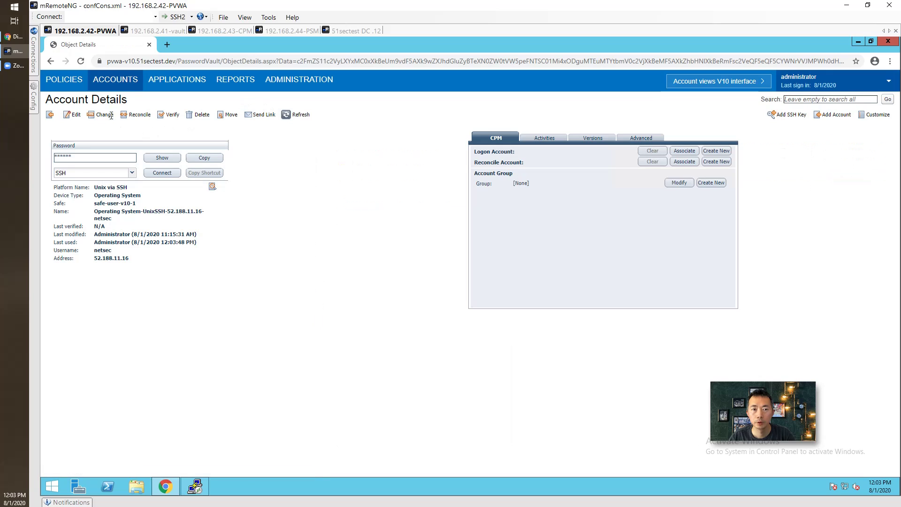
left_click(105, 114)
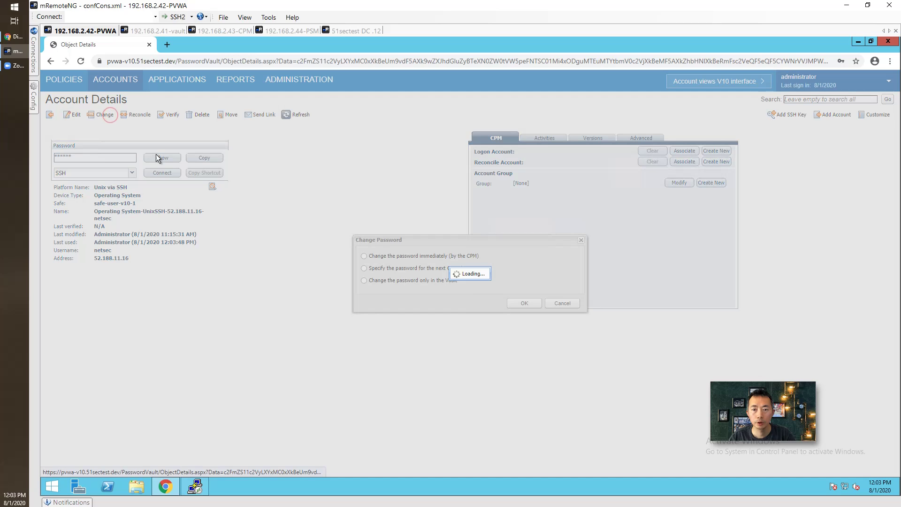
left_click(465, 256)
left_click(535, 302)
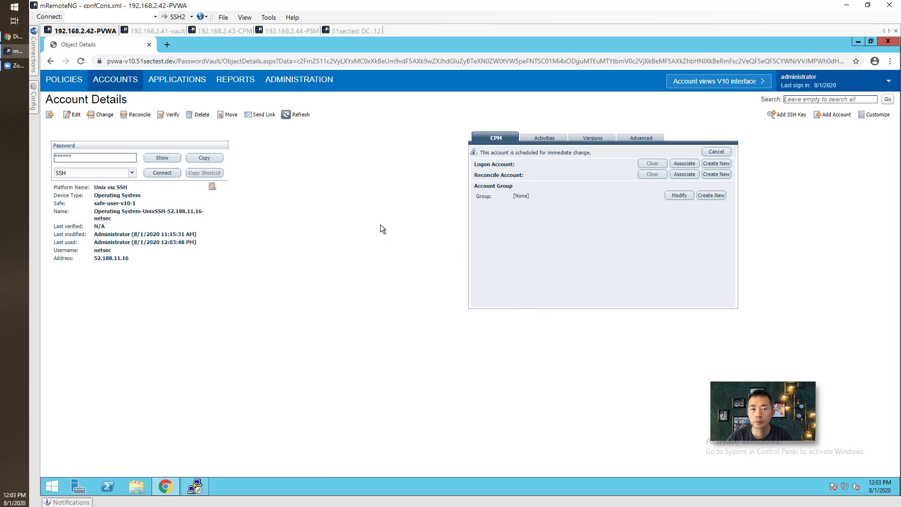
Return to the new Accounts view and open v10-adm1's Activities tab.
left_click(49, 114)
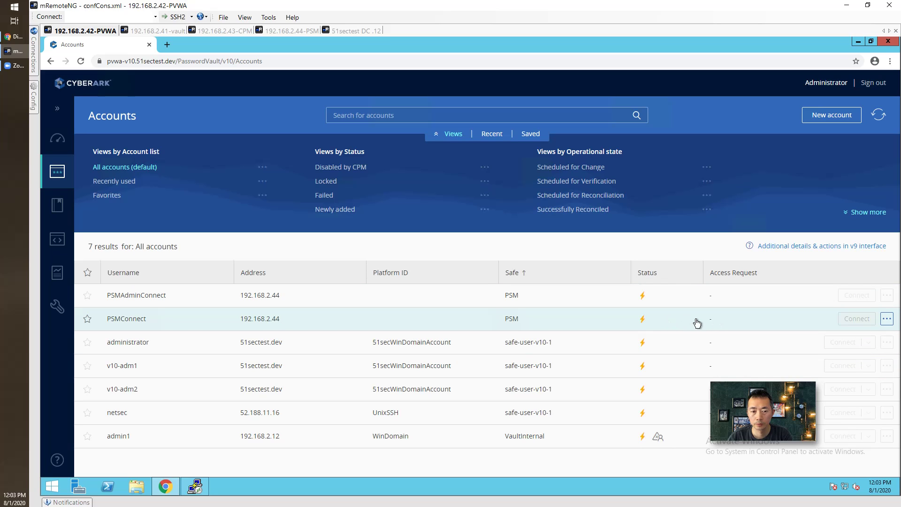
left_click(478, 371)
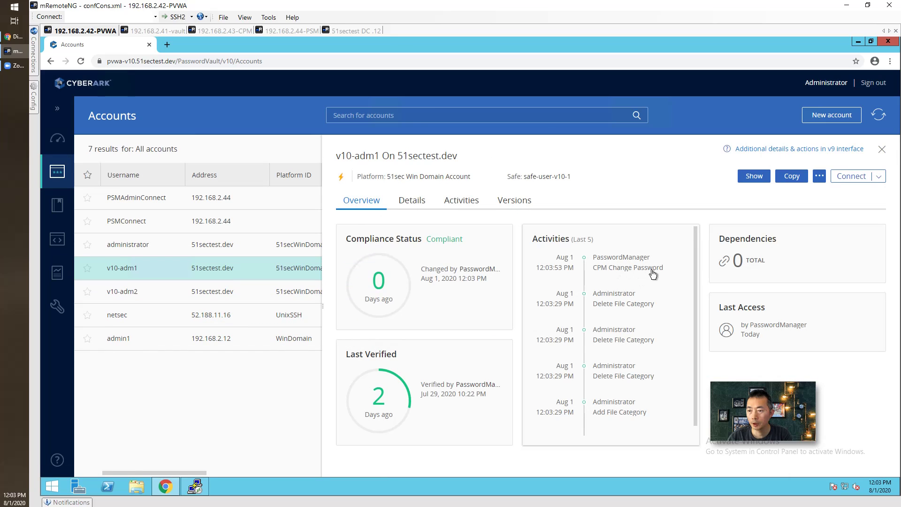
left_click(464, 202)
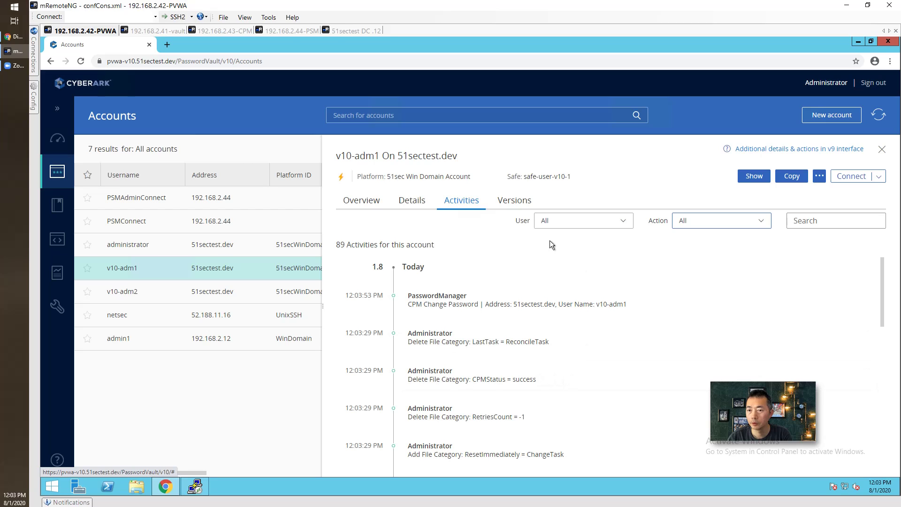
left_click(753, 176)
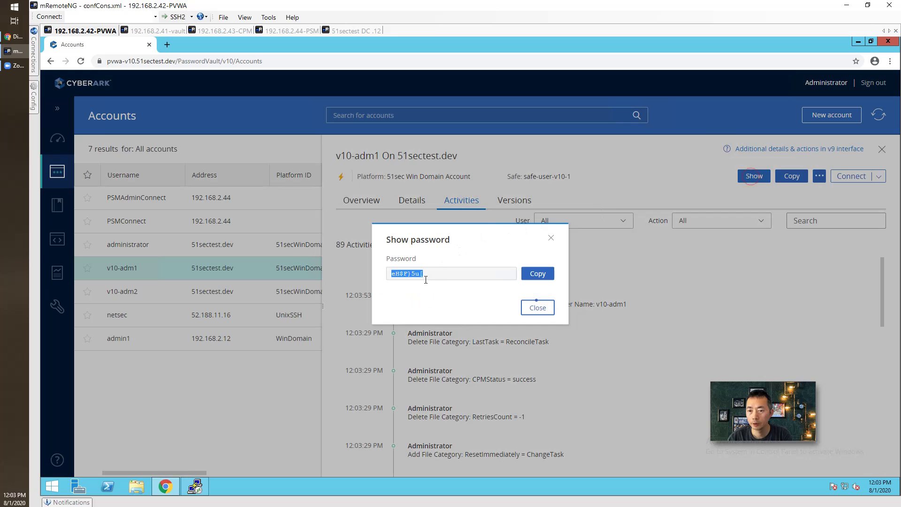
left_click(540, 307)
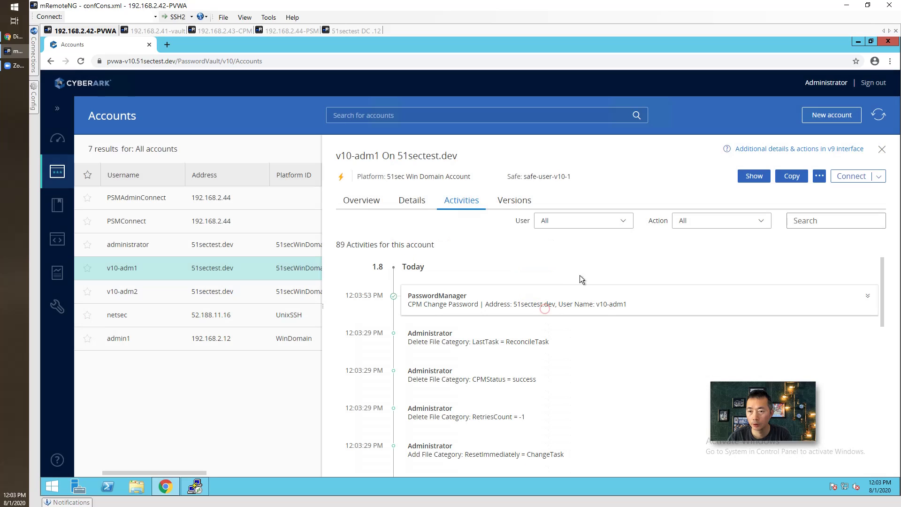
left_click(851, 176)
left_click(437, 307)
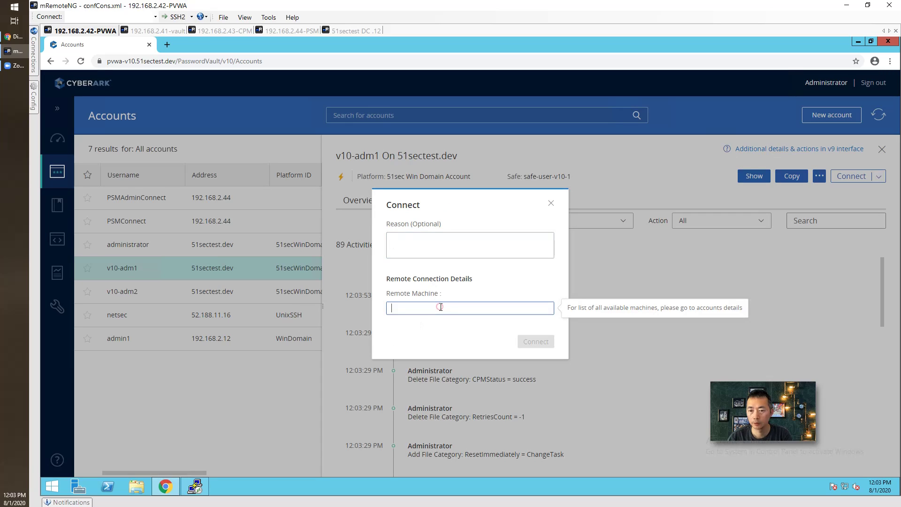
type("192.168.2.12")
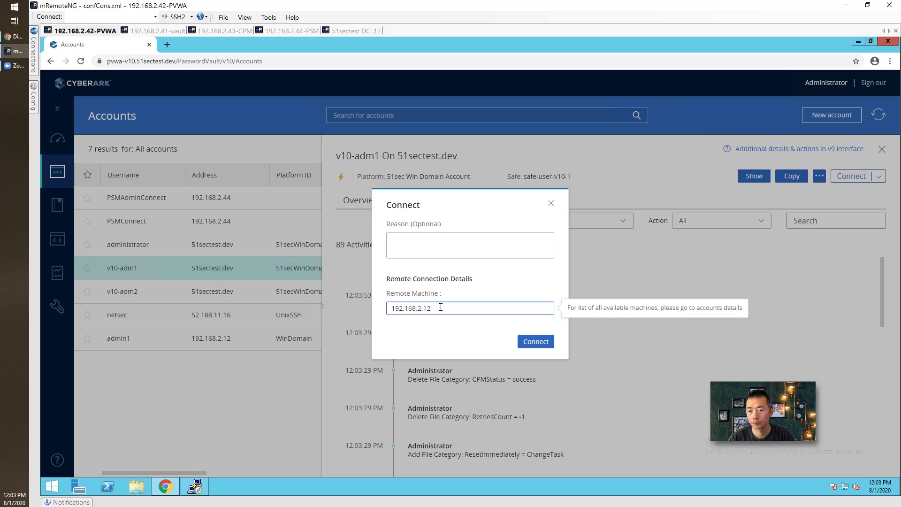
left_click(535, 342)
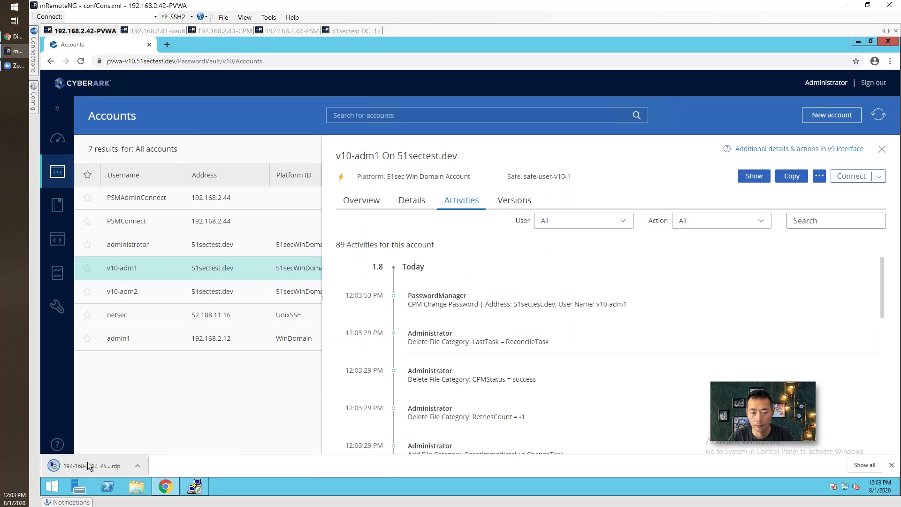
left_click(87, 463)
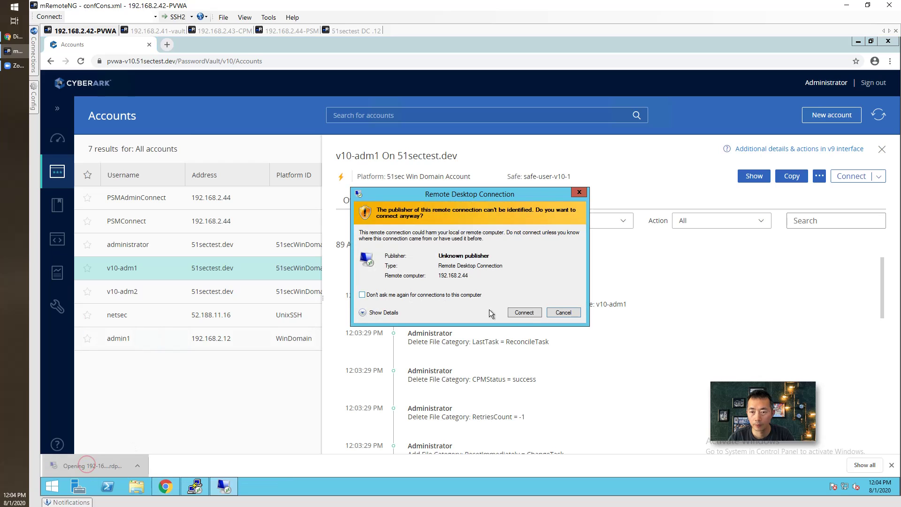
left_click(514, 313)
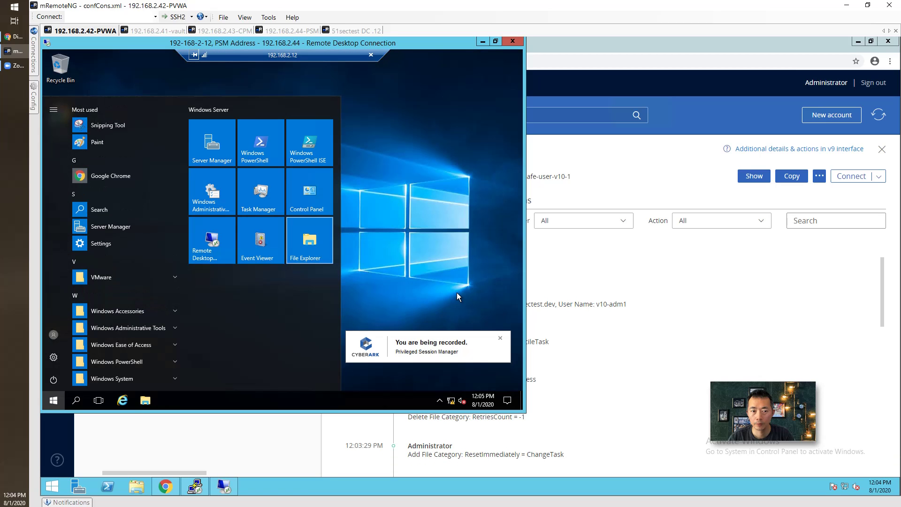
left_click(513, 42)
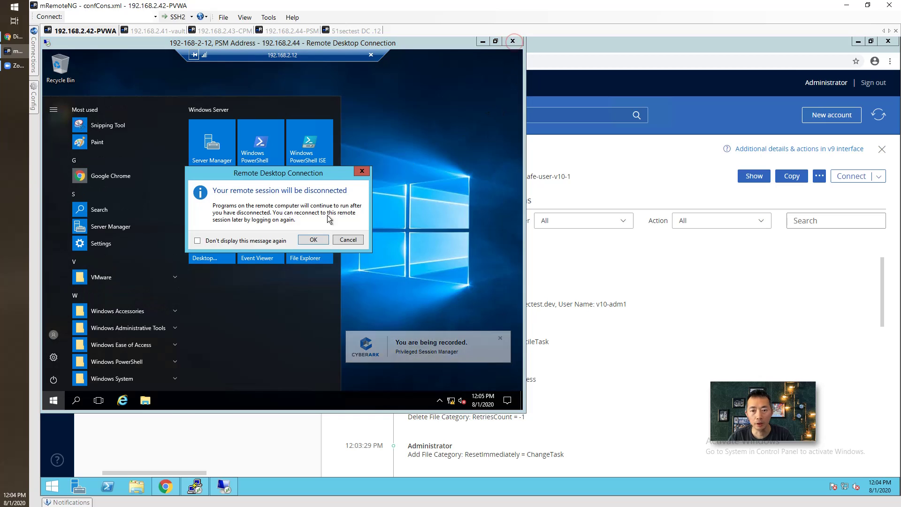
left_click(311, 238)
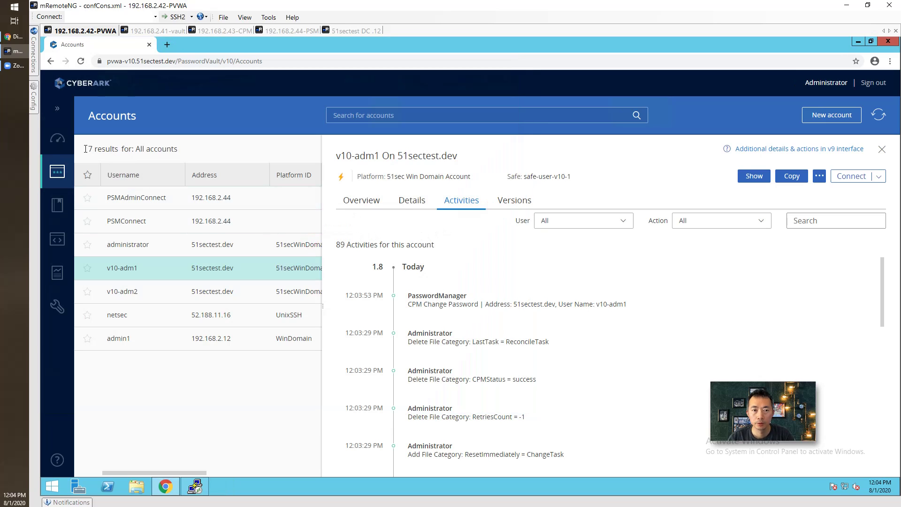
Go from System Health to the account views, open netsec and reveal its password.
left_click(59, 142)
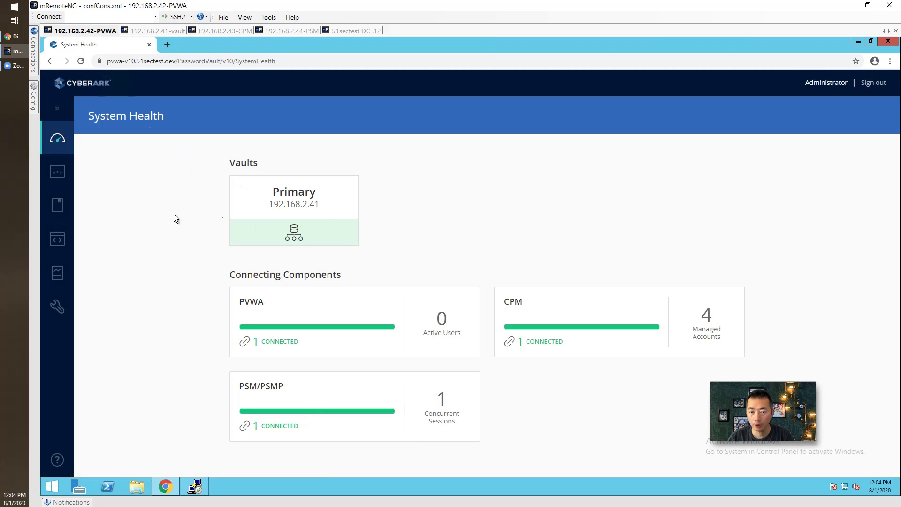
mouse_move(59, 175)
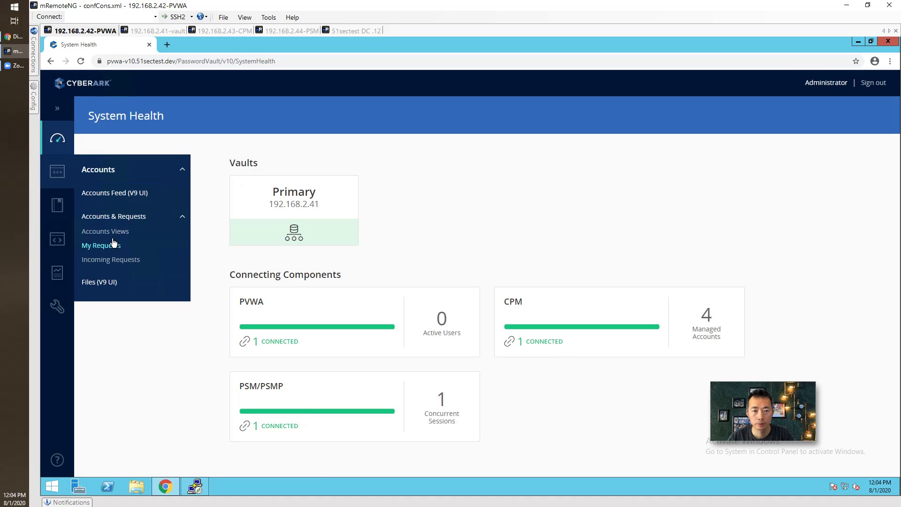
left_click(113, 234)
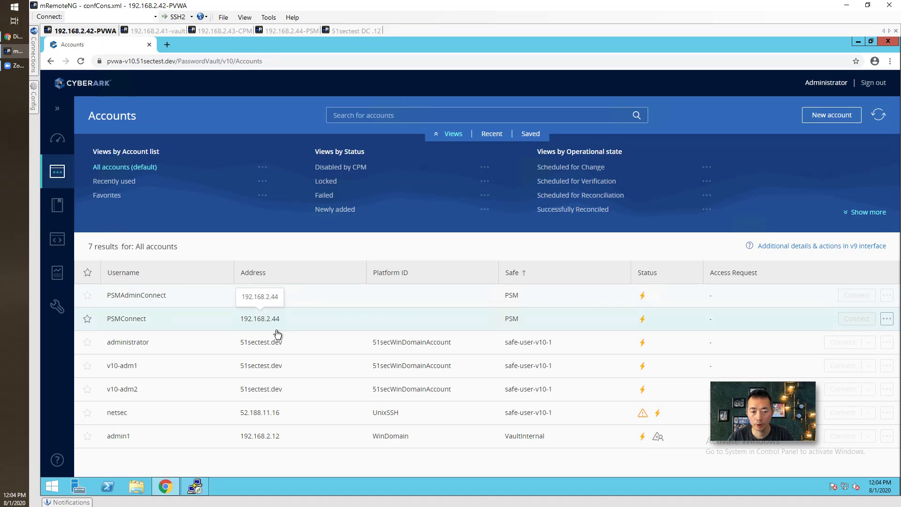
left_click(187, 409)
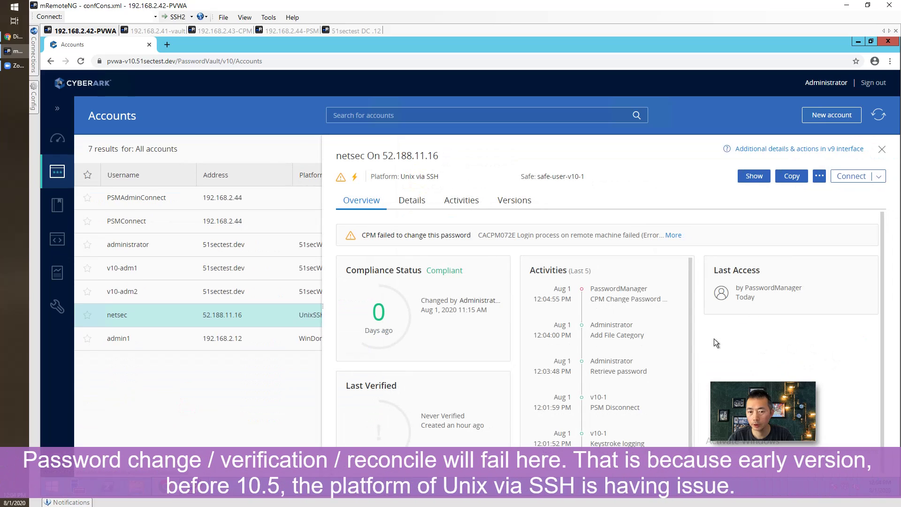
left_click(753, 176)
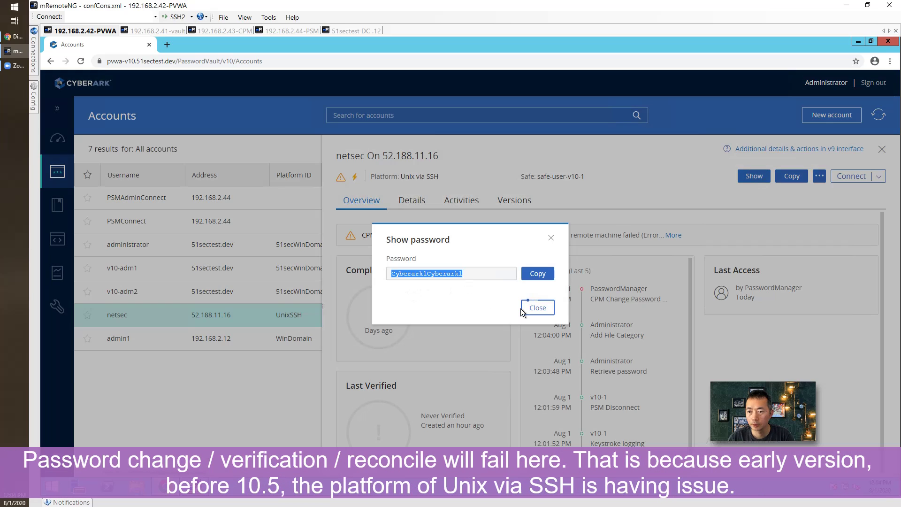
left_click(523, 311)
Browse netsec's Versions, Details and Overview, then expand the failed CACPM072E activity entry.
left_click(640, 300)
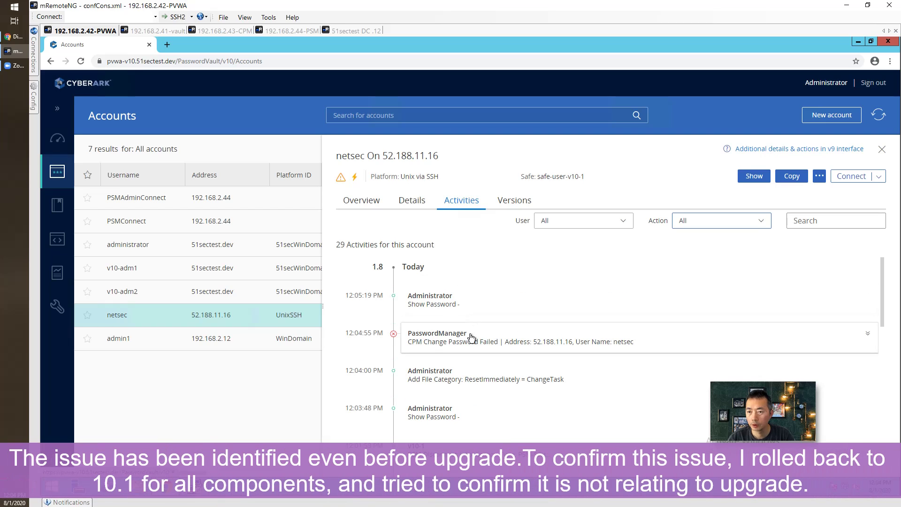
left_click(515, 201)
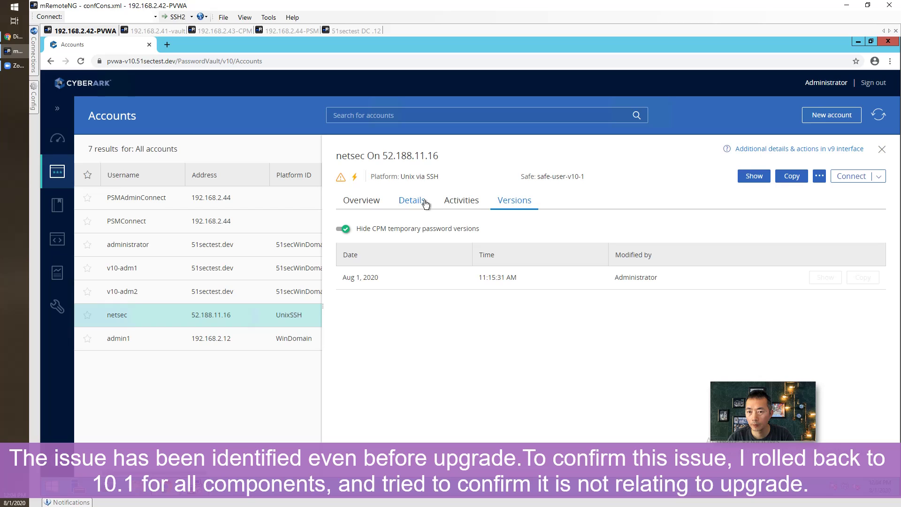
left_click(425, 203)
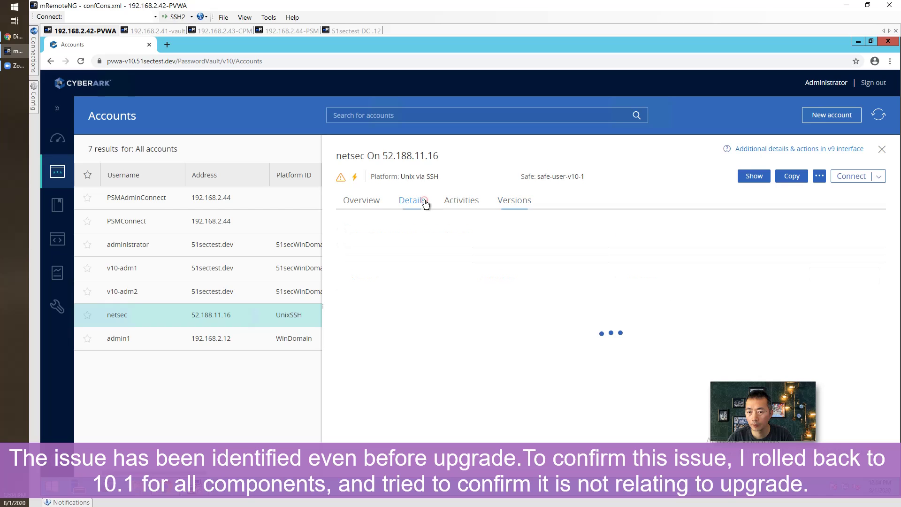
left_click(368, 202)
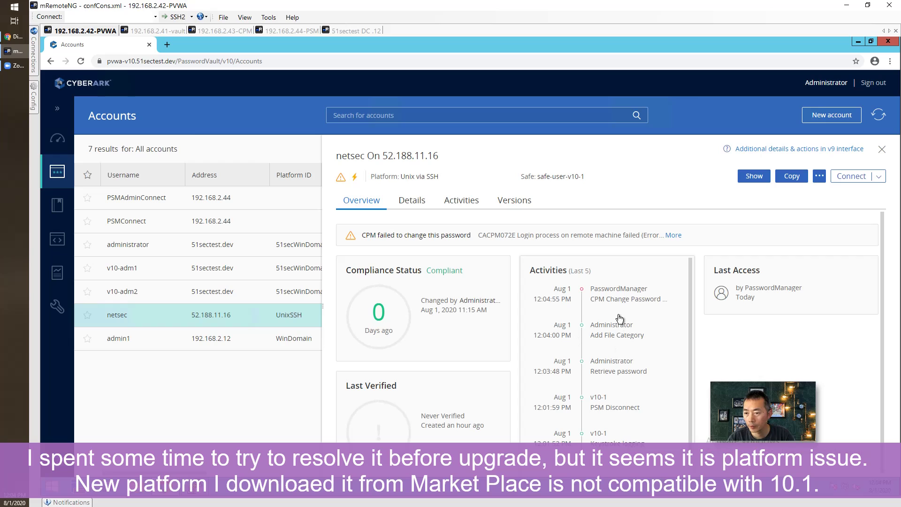
left_click(623, 298)
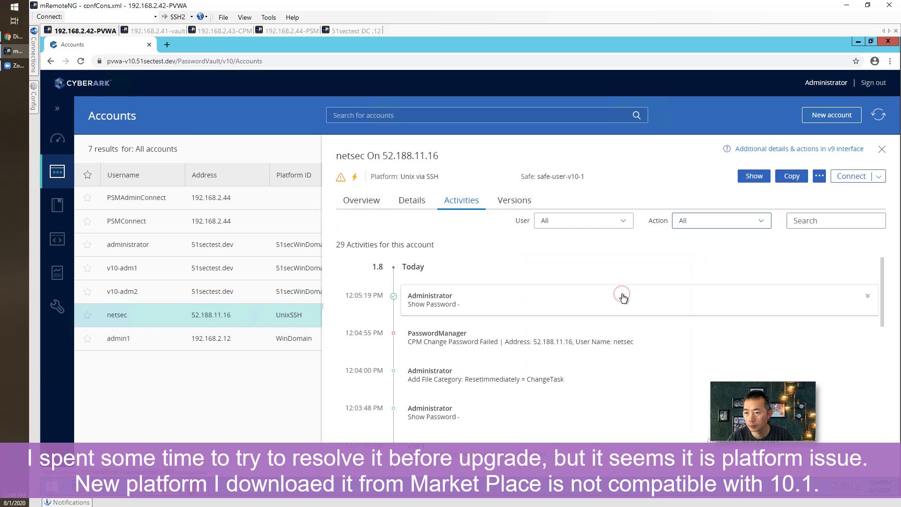
left_click(535, 334)
scroll(499, 390, "down", 1)
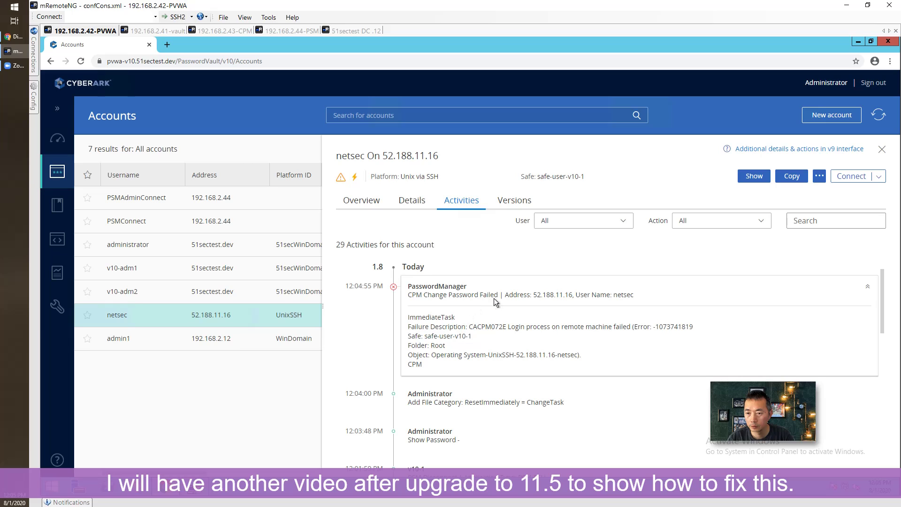
Collapse the expanded failed password change entry.
left_click(525, 301)
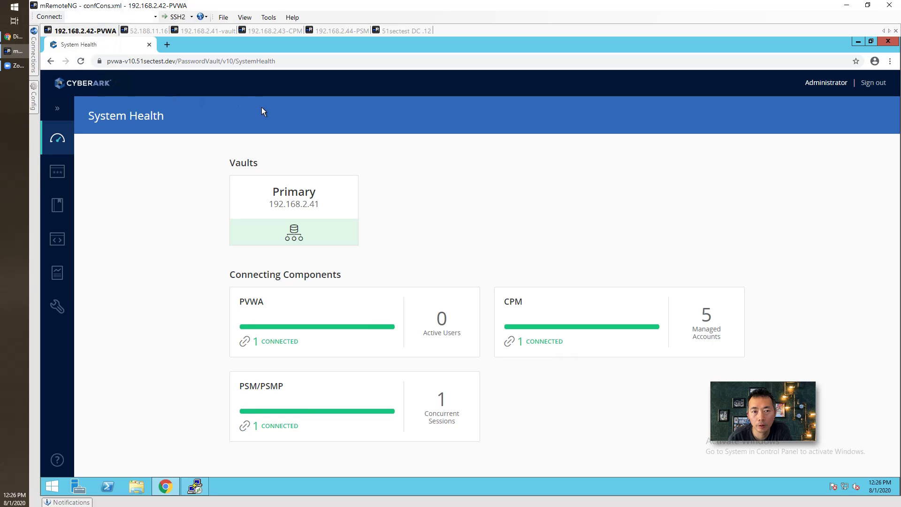
Return to the CyberArk Docs page and highlight Central Policy Manager in the compatibility table.
left_click(21, 36)
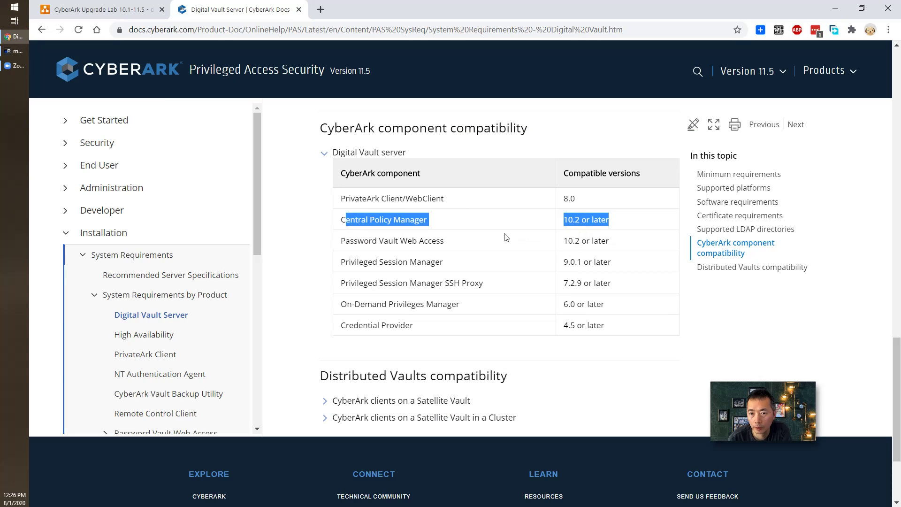
left_click(447, 227)
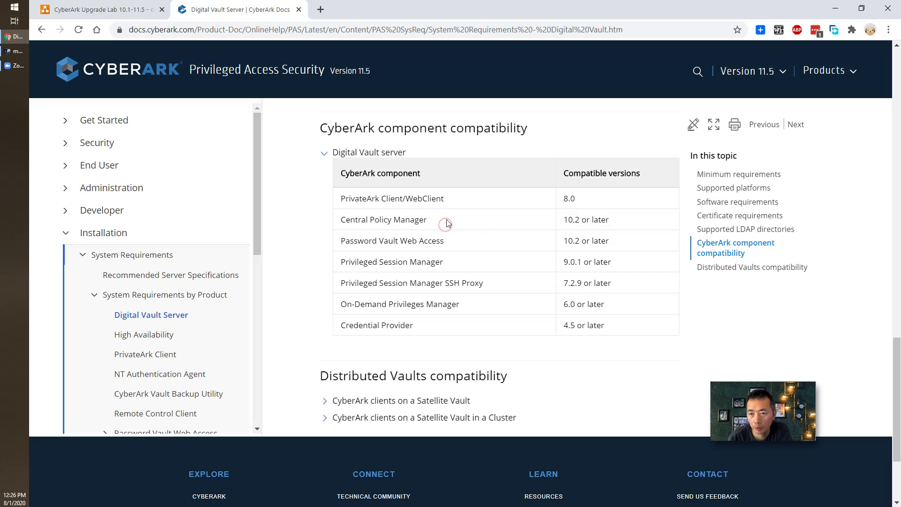
left_click_drag(443, 219, 342, 226)
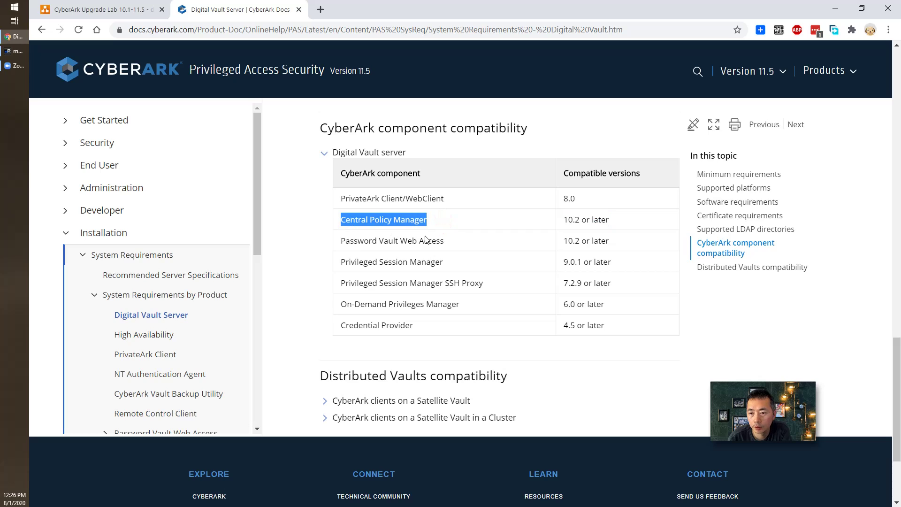